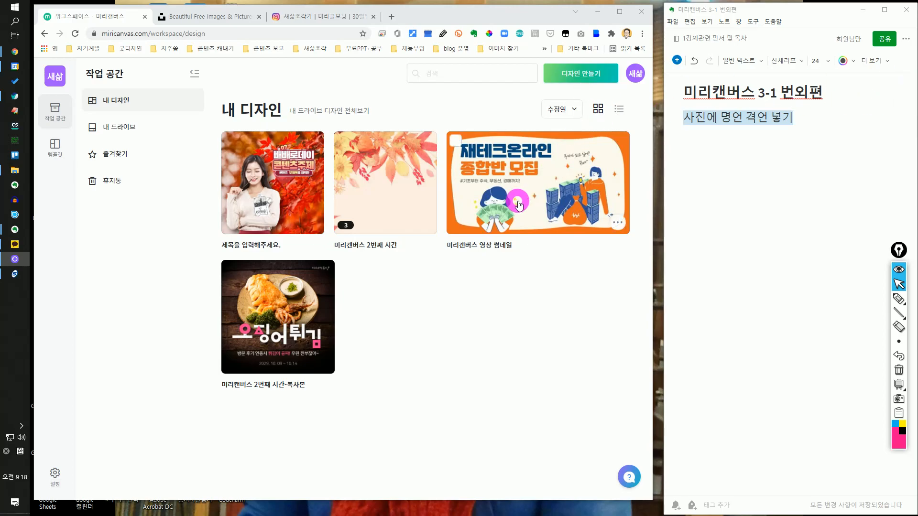
# Circle 3-1 and underline the heading and subtitle in the lesson note with the annotation pen, and clear the marks.
pyautogui.click(897, 299)
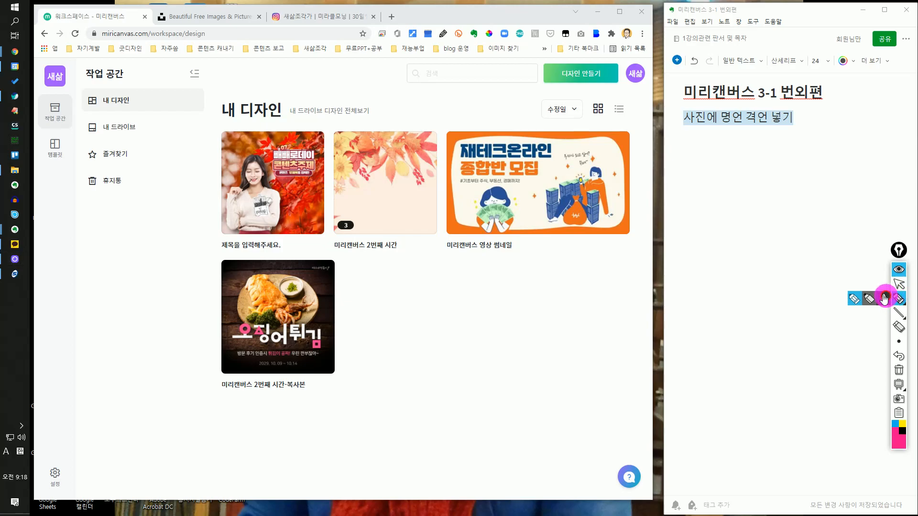
pyautogui.moveTo(782, 100)
pyautogui.mouseDown()
pyautogui.moveTo(746, 102)
pyautogui.moveTo(766, 75)
pyautogui.moveTo(779, 103)
pyautogui.moveTo(822, 111)
pyautogui.mouseUp()
pyautogui.moveTo(678, 134); pyautogui.dragTo(804, 134)
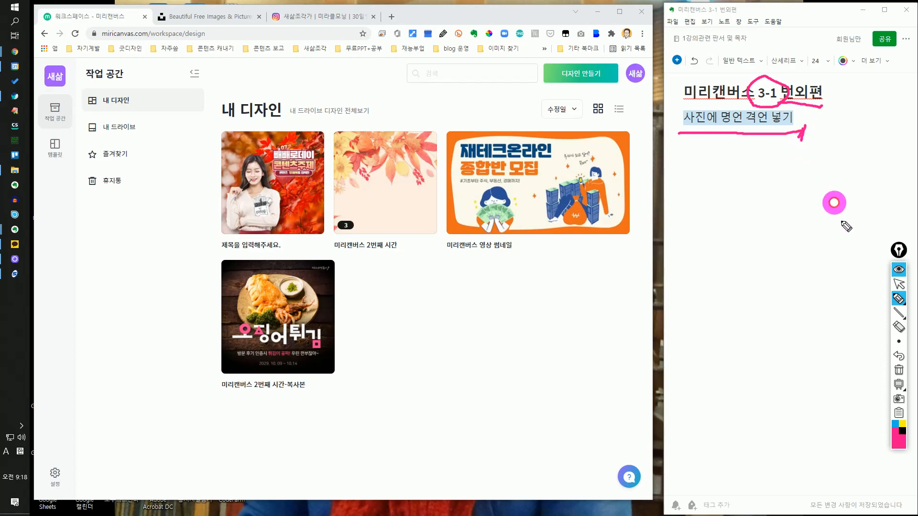
pyautogui.click(898, 370)
pyautogui.click(899, 286)
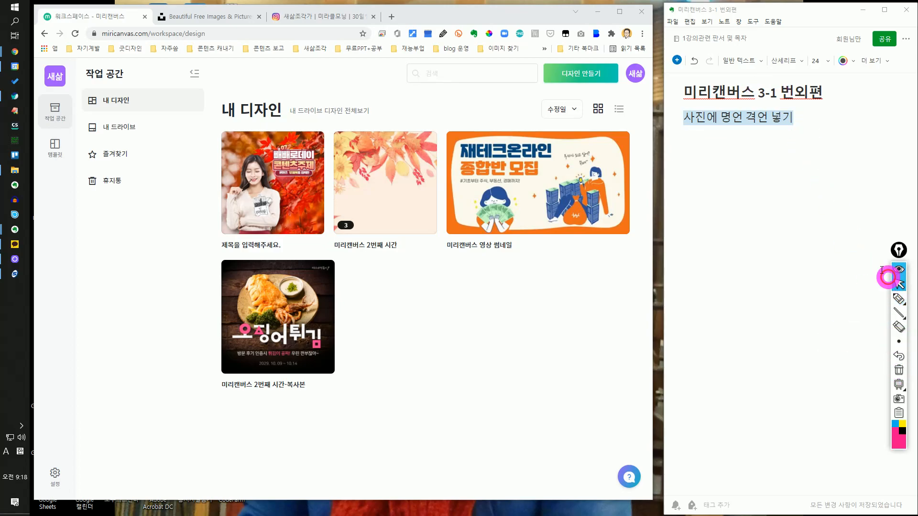
# Switch to the Instagram profile and tick the three posts in the first row with the annotation pen, and clear the ticks.
pyautogui.click(338, 16)
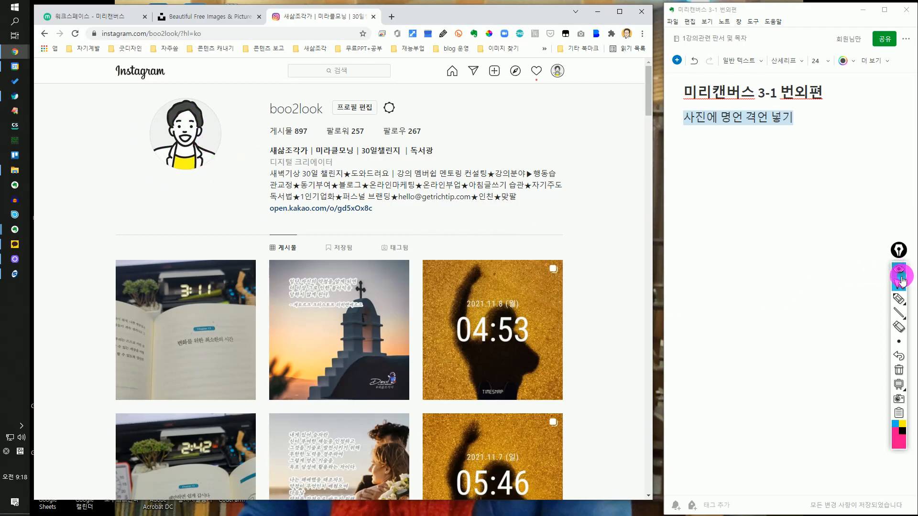
pyautogui.click(899, 299)
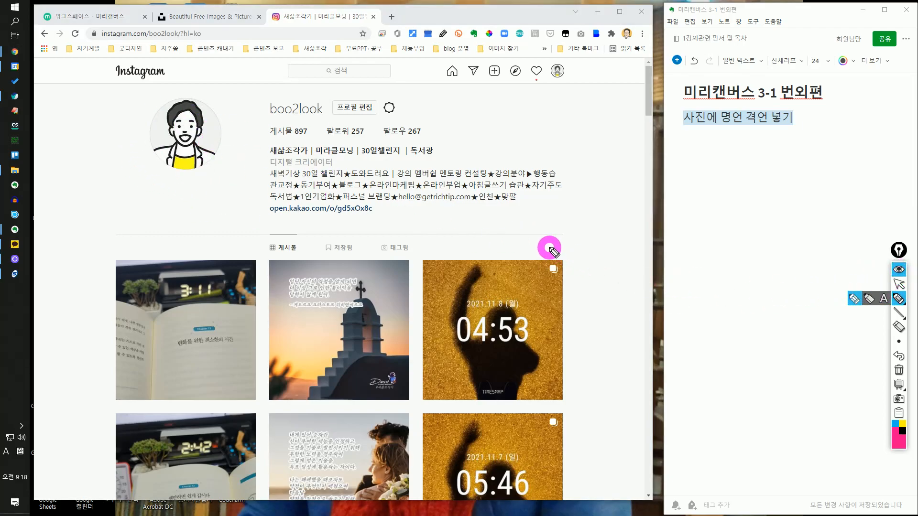
pyautogui.moveTo(529, 244)
pyautogui.mouseDown()
pyautogui.moveTo(539, 260)
pyautogui.moveTo(558, 241)
pyautogui.mouseUp()
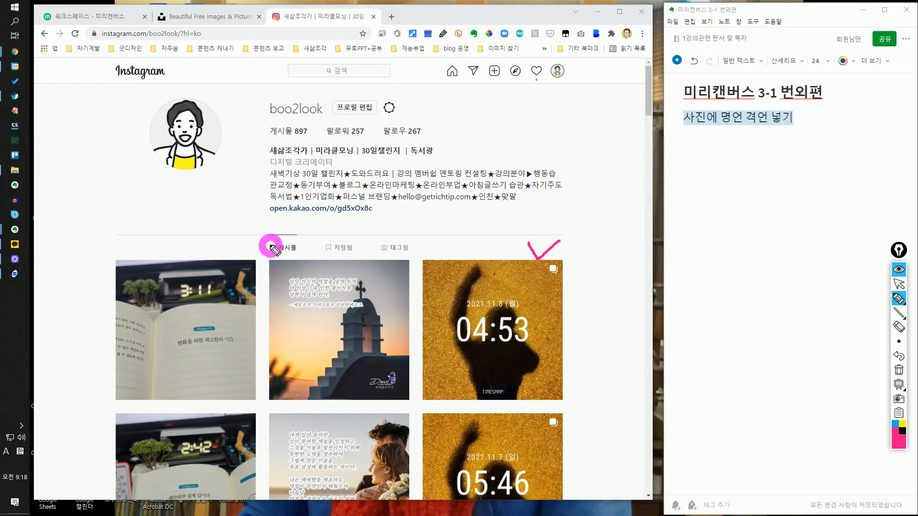
pyautogui.moveTo(388, 248); pyautogui.dragTo(422, 243)
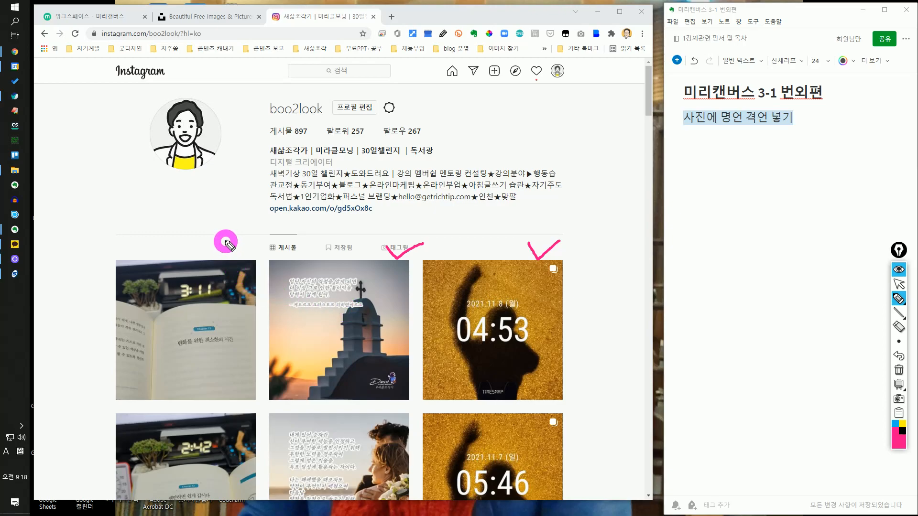
pyautogui.moveTo(223, 244)
pyautogui.mouseDown()
pyautogui.moveTo(229, 260)
pyautogui.moveTo(254, 233)
pyautogui.mouseUp()
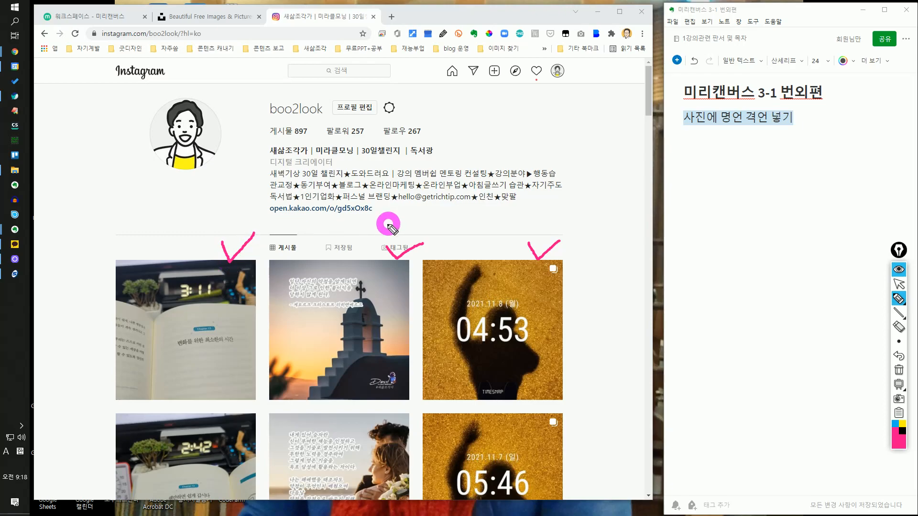
pyautogui.click(899, 341)
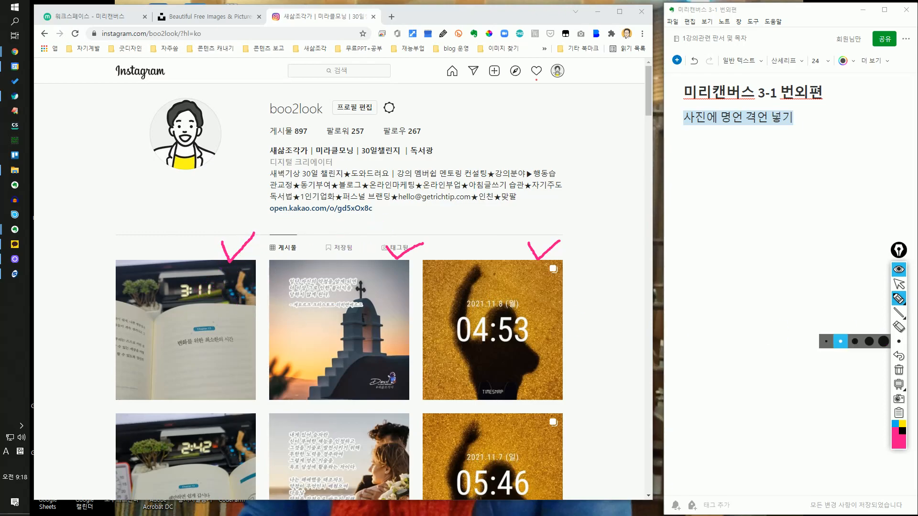
pyautogui.click(898, 370)
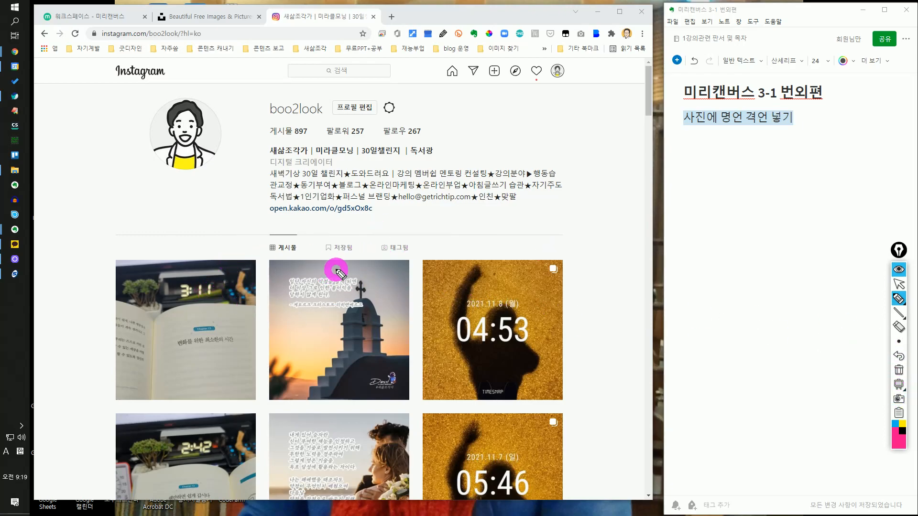
# Circle the quote post with the bell tower at sunset using the annotation pen, and clear the circle.
pyautogui.moveTo(387, 265)
pyautogui.mouseDown()
pyautogui.moveTo(250, 332)
pyautogui.moveTo(328, 421)
pyautogui.moveTo(455, 394)
pyautogui.moveTo(404, 274)
pyautogui.mouseUp()
pyautogui.click(899, 284)
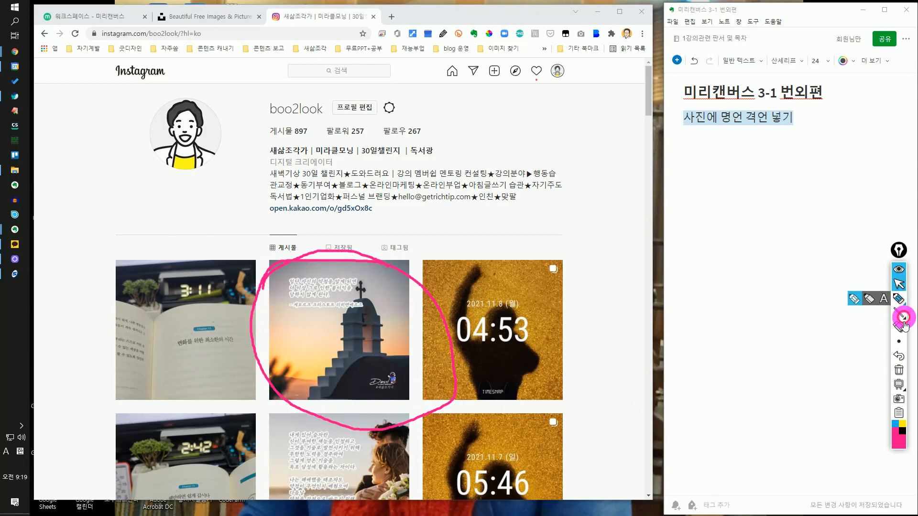
pyautogui.click(900, 371)
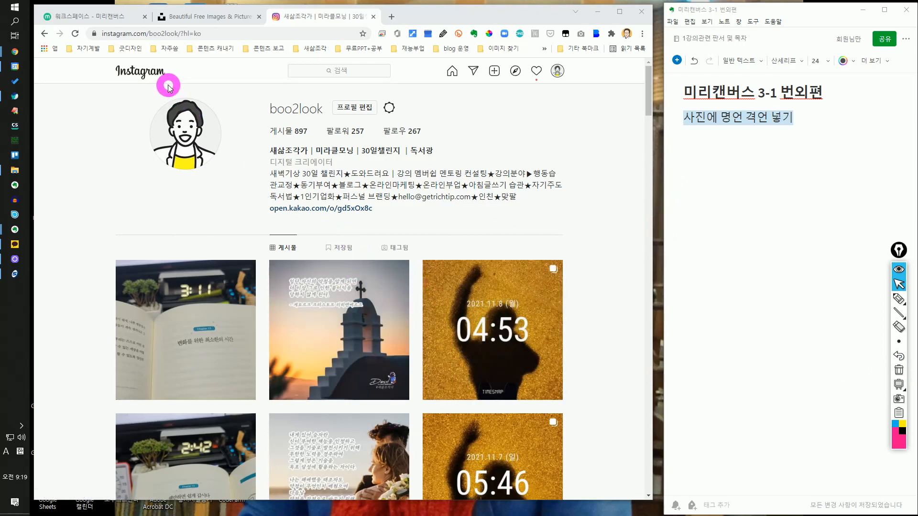
# View the Unsplash home page and return to the Miricanvas design workspace.
pyautogui.click(201, 17)
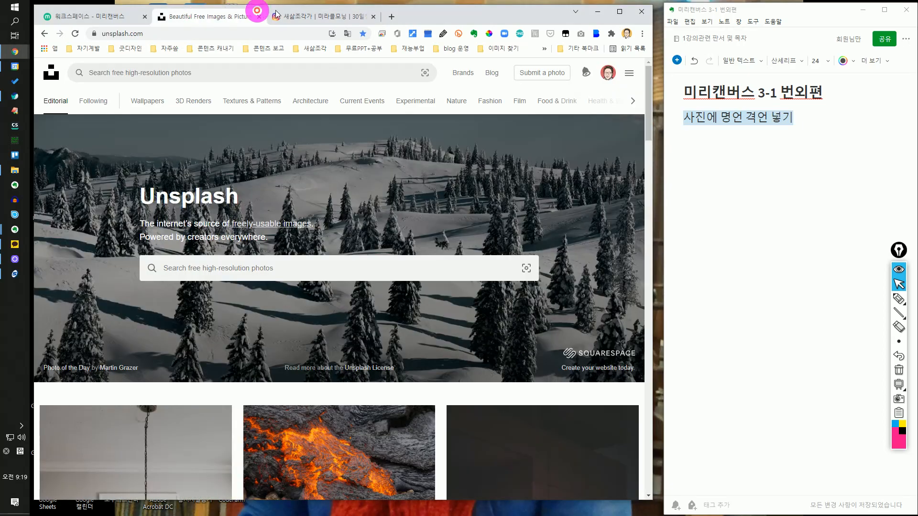
pyautogui.click(106, 17)
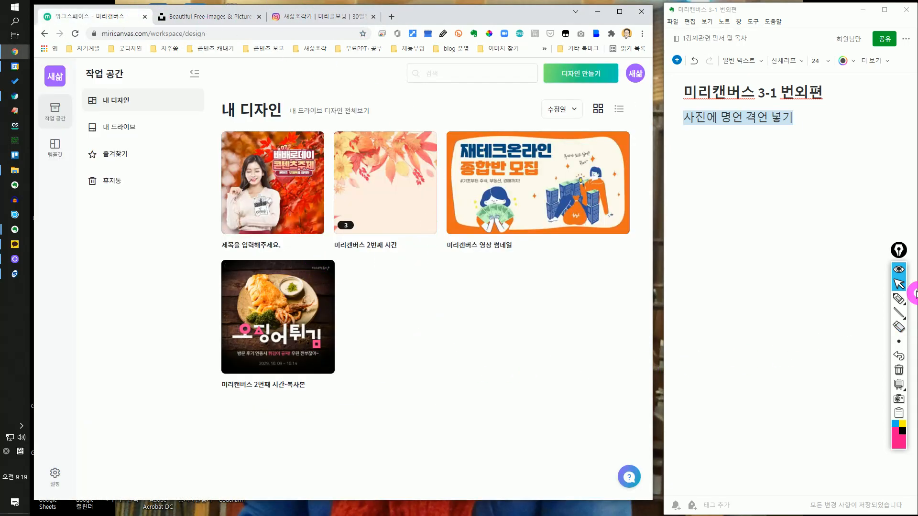
pyautogui.click(900, 285)
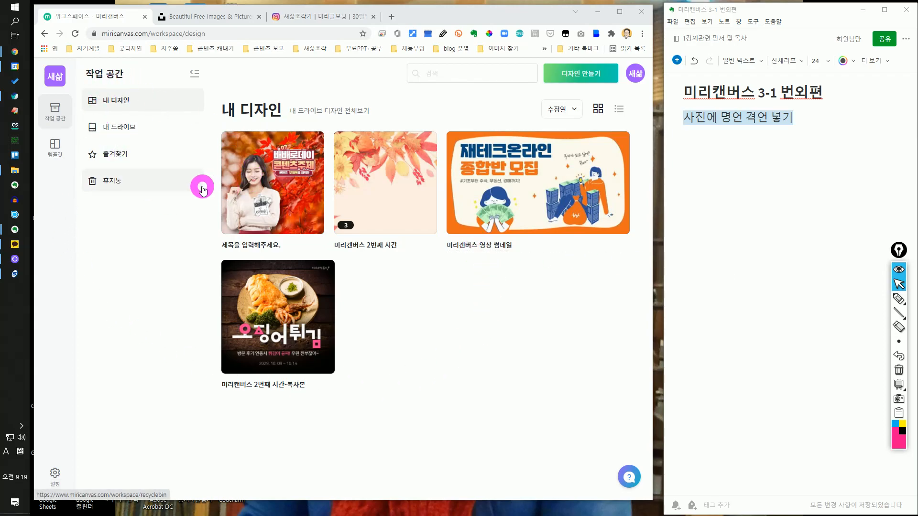
# Create a new design with the Instagram 새 피드 게시물 (new feed post) size.
pyautogui.click(591, 73)
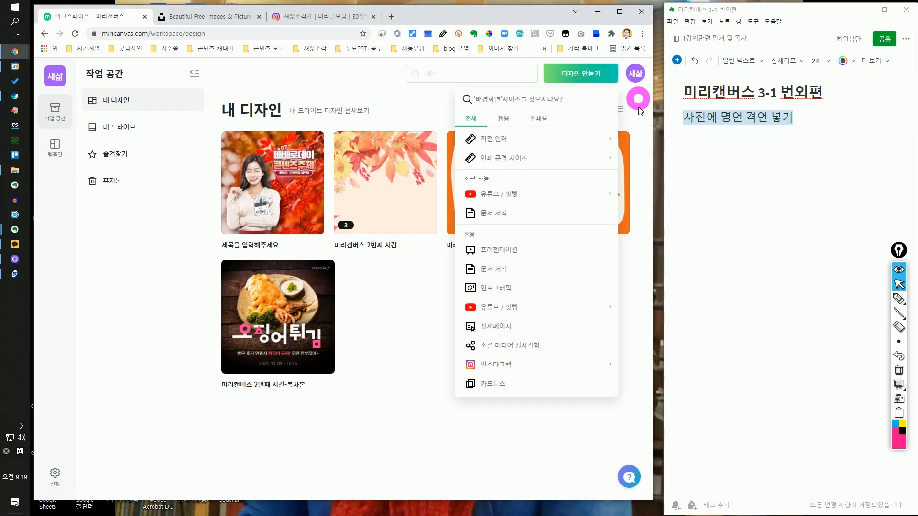
pyautogui.scroll(-6, 575, 364)
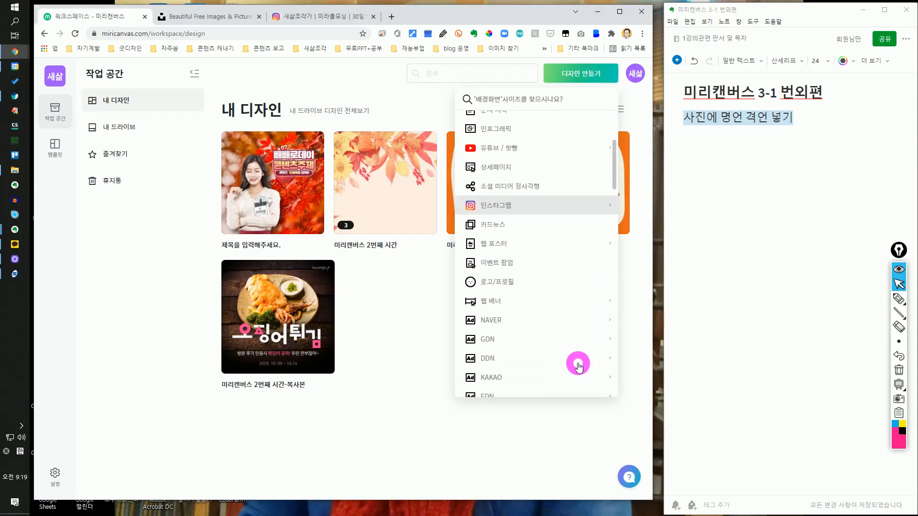
pyautogui.scroll(6, 579, 366)
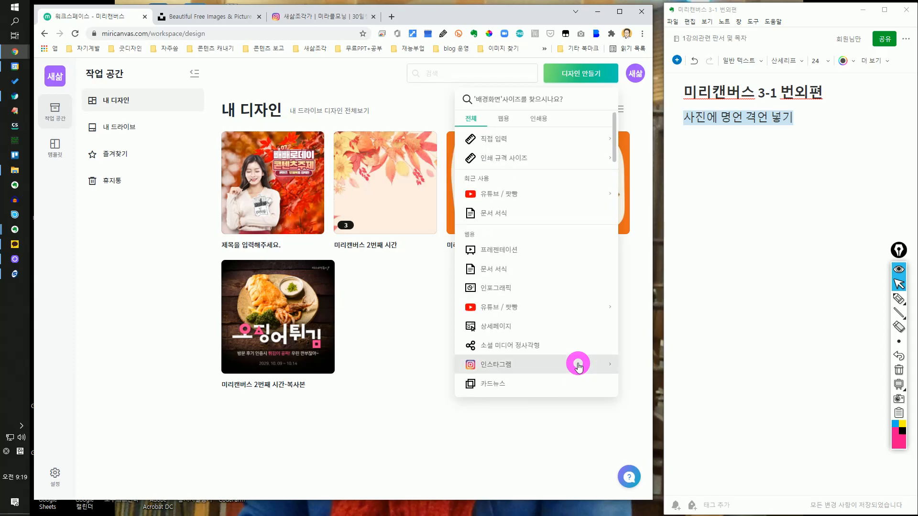
pyautogui.scroll(-3, 578, 366)
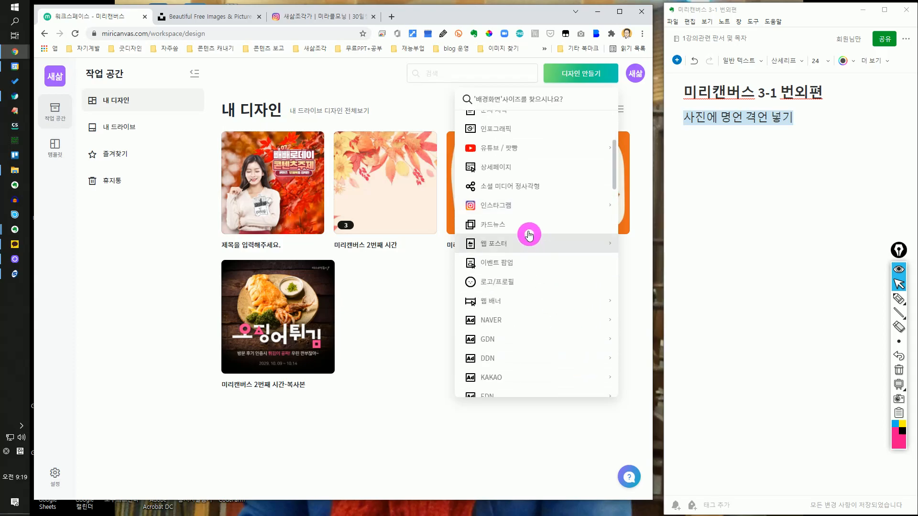
pyautogui.click(520, 210)
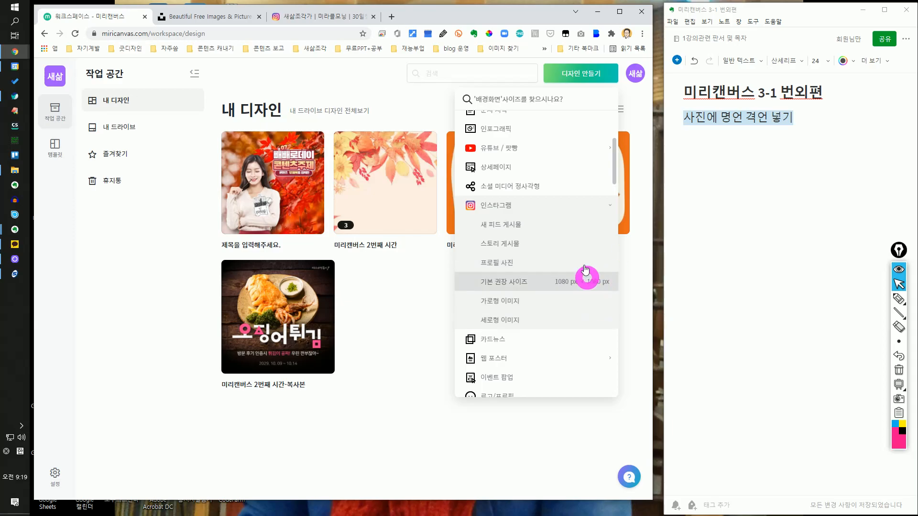
pyautogui.click(535, 226)
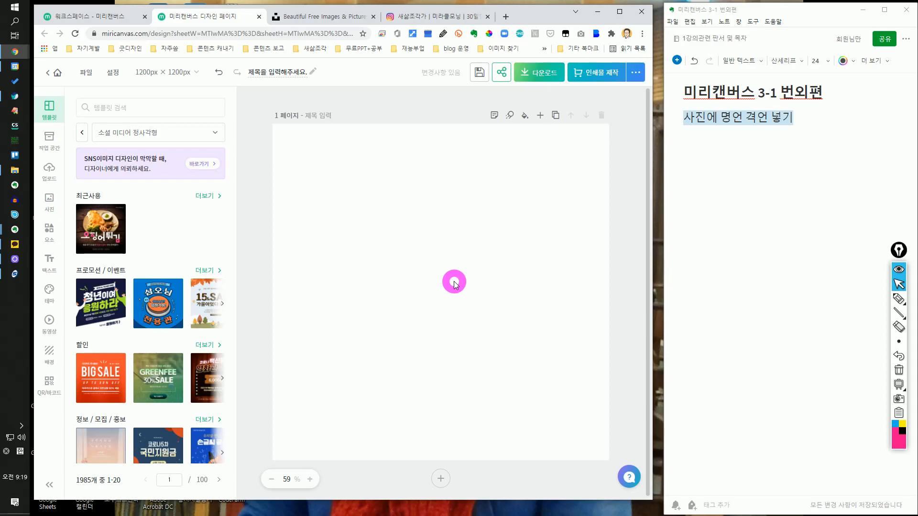
# Search the photo library for 자연.
pyautogui.click(49, 207)
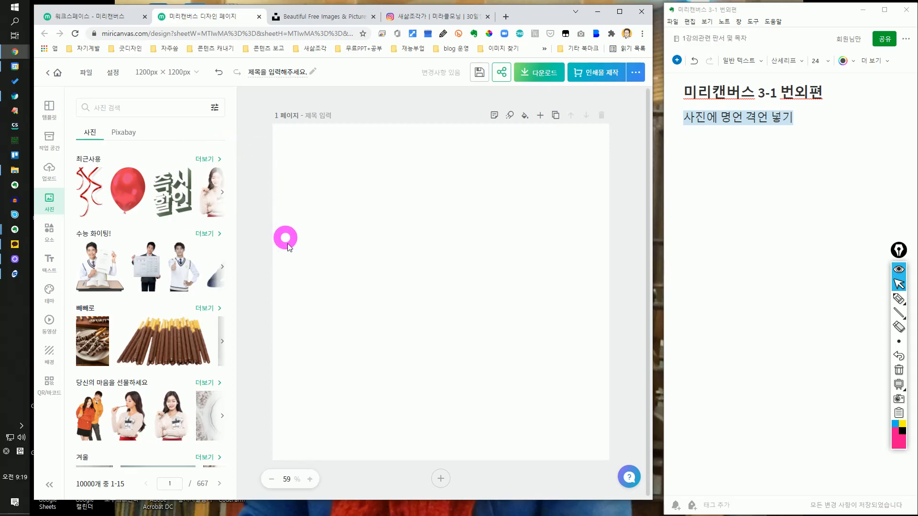
pyautogui.scroll(-4, 191, 266)
pyautogui.scroll(4, 191, 266)
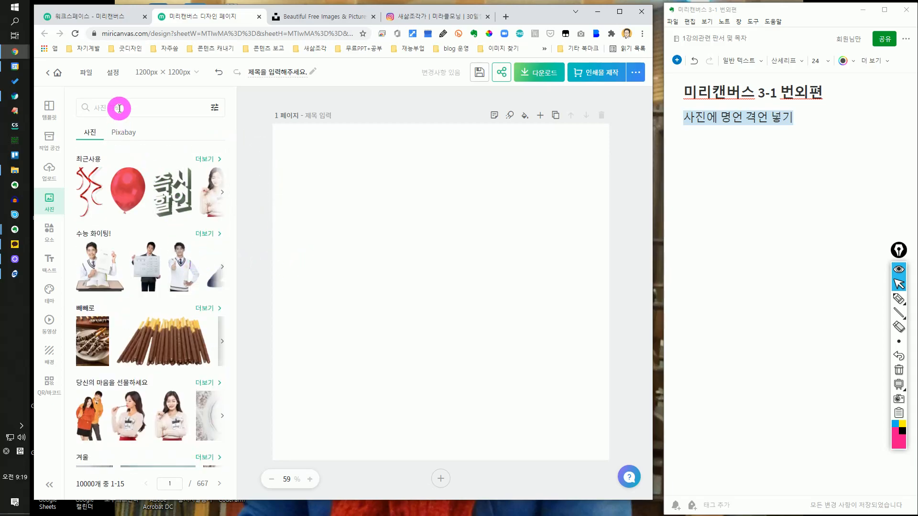
pyautogui.click(119, 108)
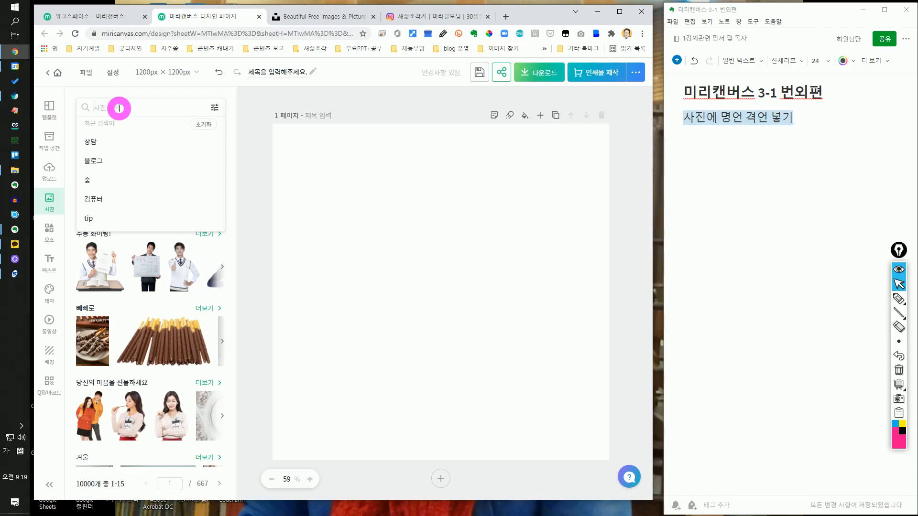
pyautogui.write('자연')
pyautogui.press('Return')
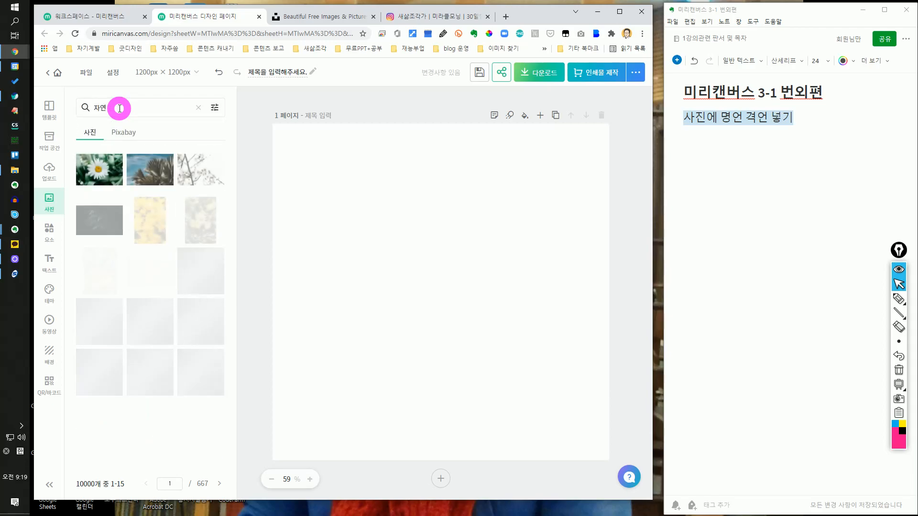
# Insert the photo of palm leaves against a blue sky and enlarge it until it slightly exceeds the page width.
pyautogui.click(148, 170)
pyautogui.moveTo(544, 228); pyautogui.dragTo(606, 144)
pyautogui.moveTo(342, 362); pyautogui.dragTo(275, 428)
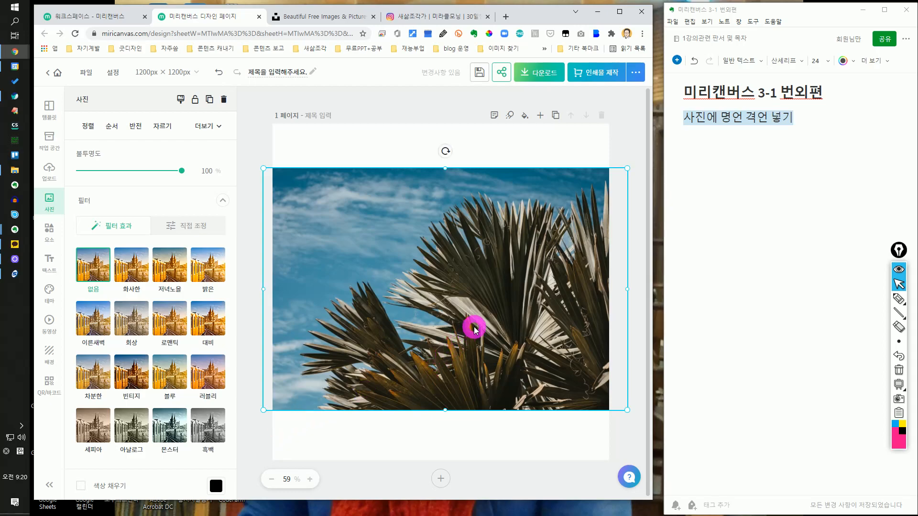
# Turn the palm photo into the page background with 배경으로 만들기.
pyautogui.rightClick(434, 211)
pyautogui.click(217, 128)
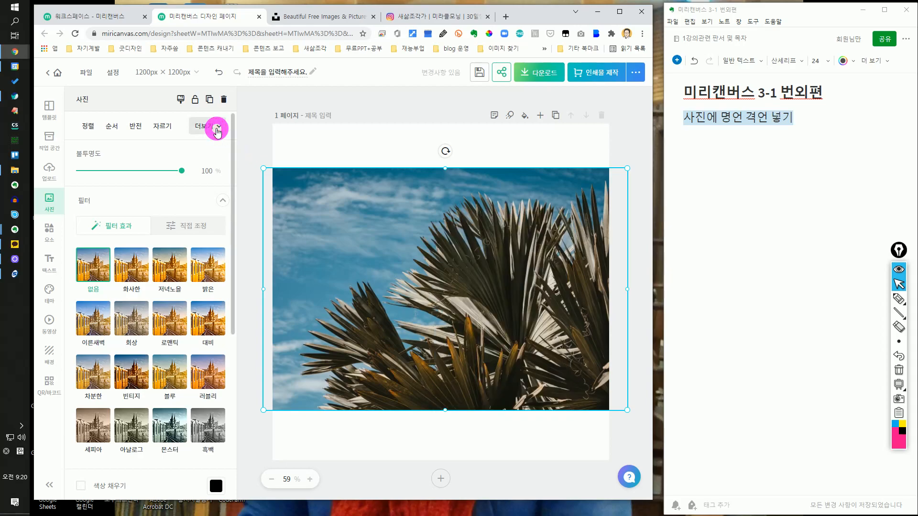
pyautogui.click(212, 132)
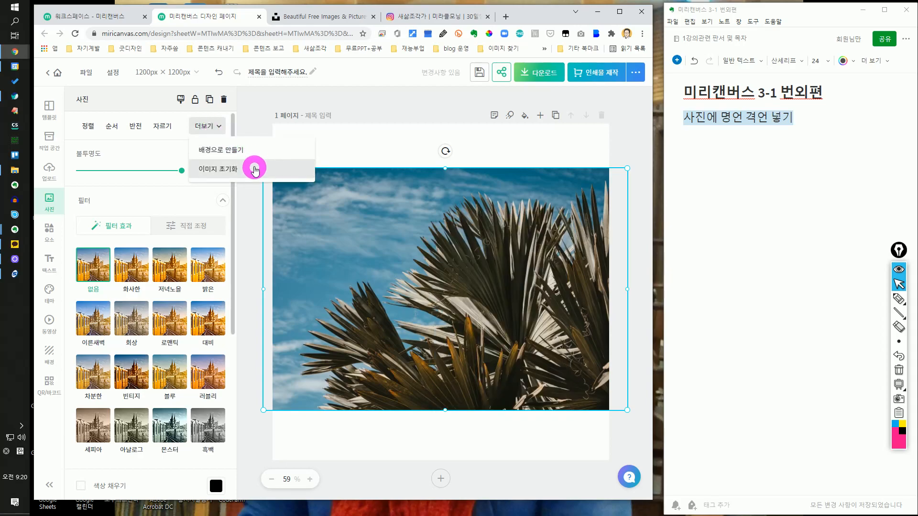
pyautogui.click(250, 149)
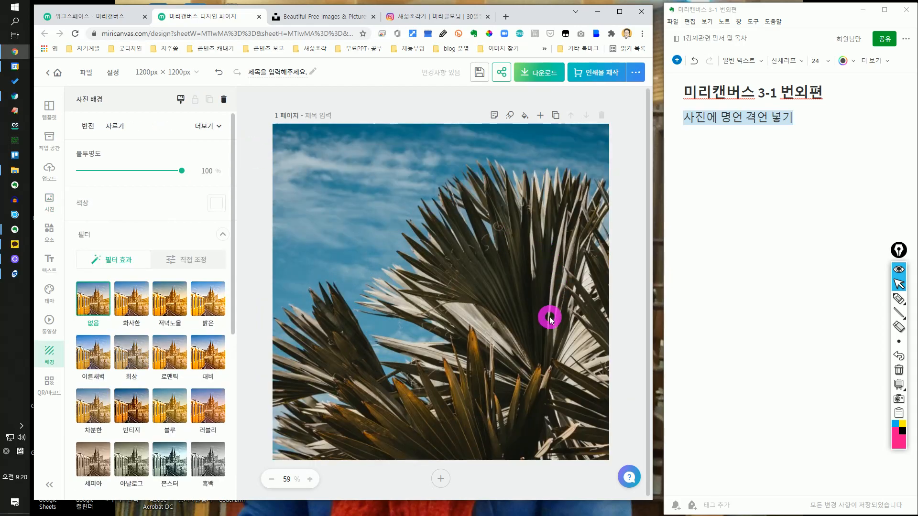
# Detach the palm photo from the background with 사진 빼내기 and make it the page background again.
pyautogui.click(212, 125)
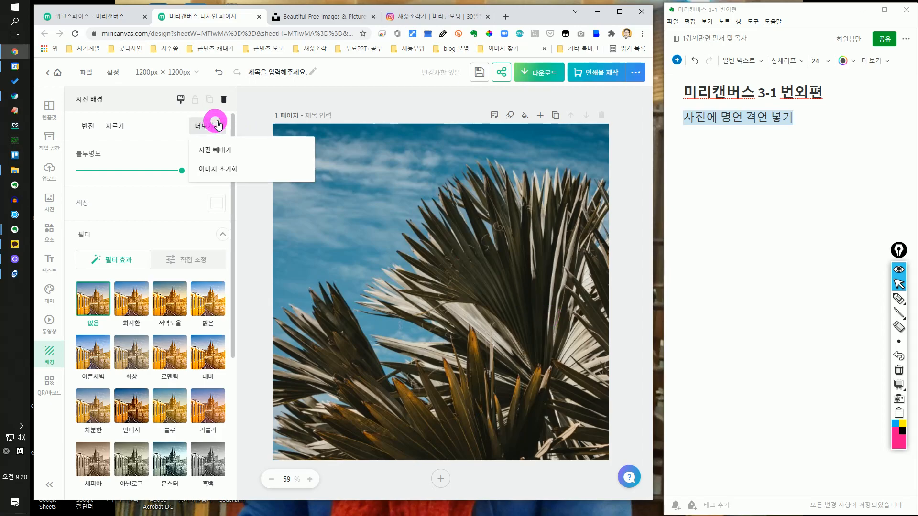
pyautogui.click(200, 148)
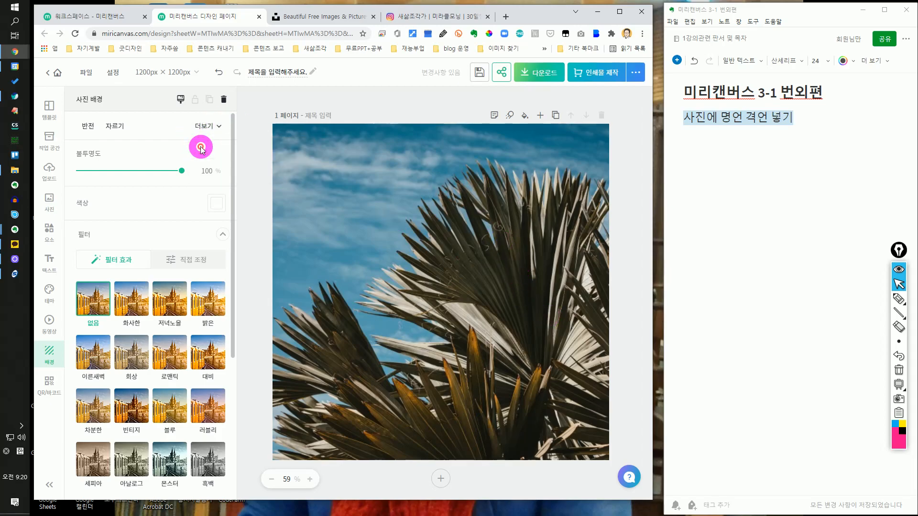
pyautogui.click(206, 125)
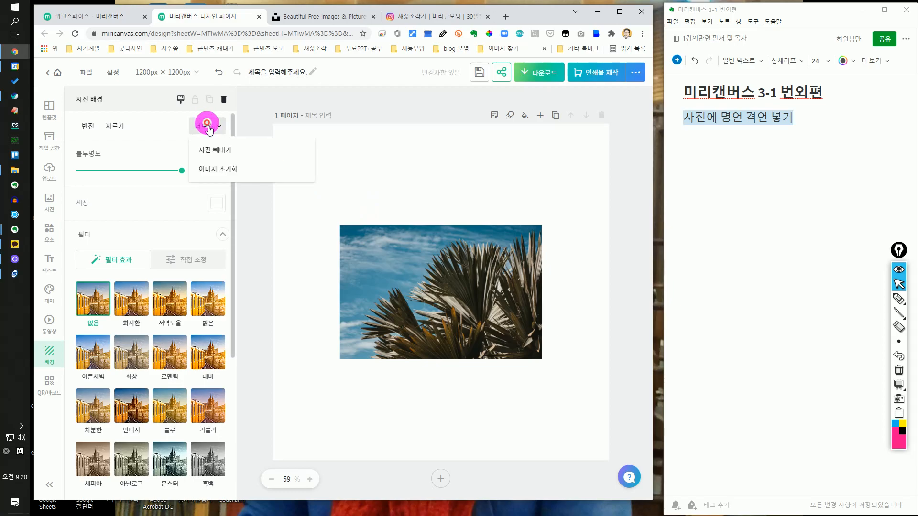
pyautogui.click(411, 255)
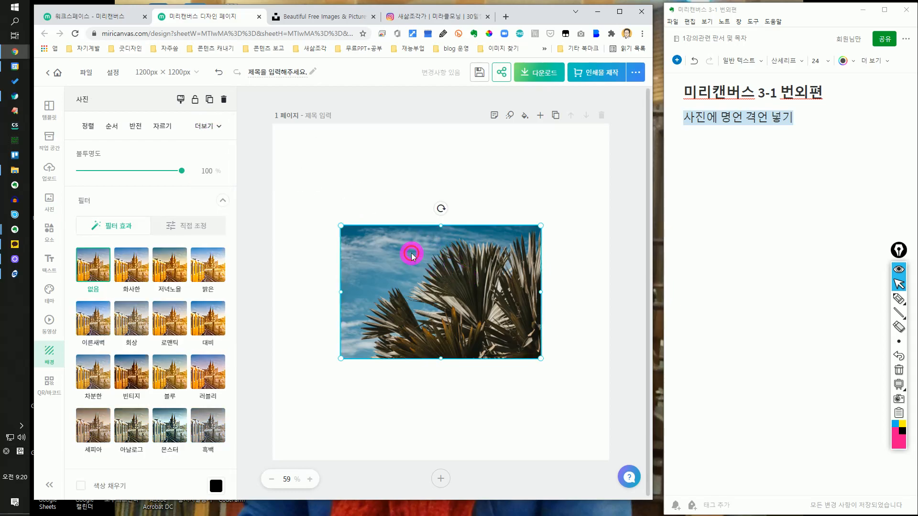
pyautogui.click(206, 126)
pyautogui.click(212, 148)
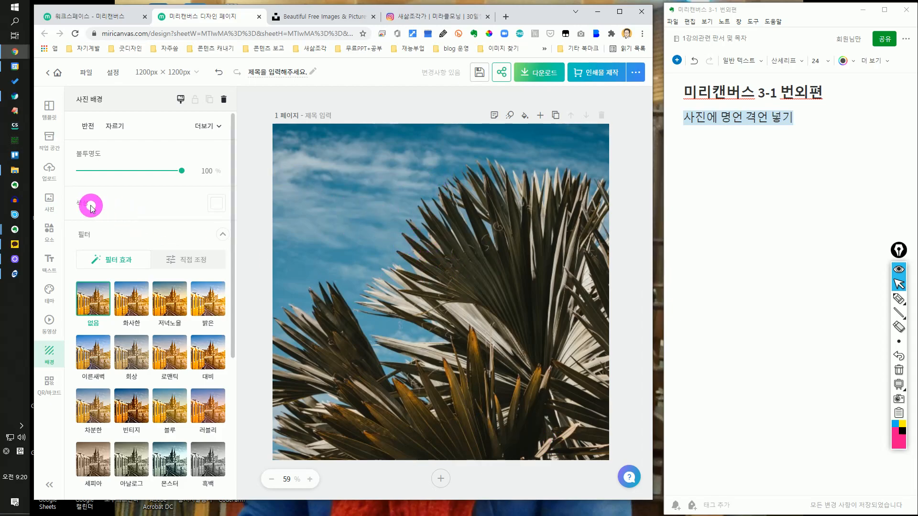
# Mark the 사진 category with a freehand pink arrow using the on-screen pen and clear the annotation.
pyautogui.click(898, 298)
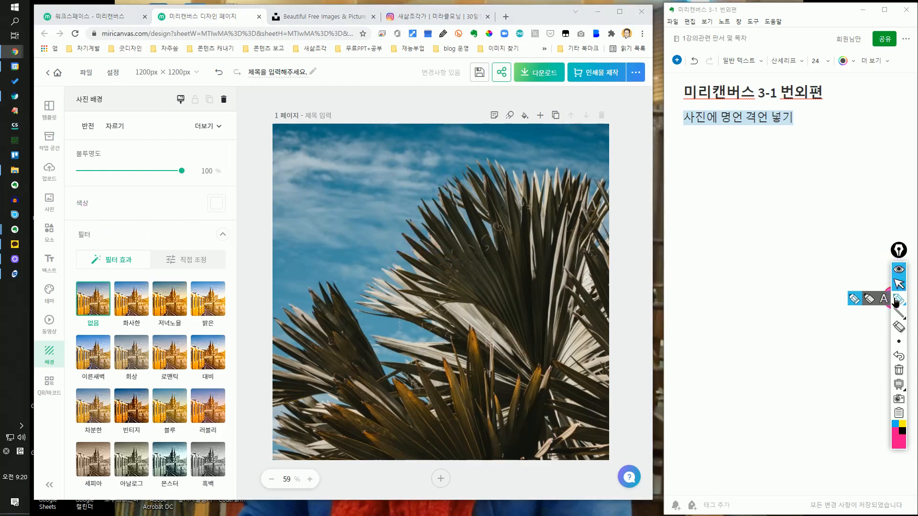
pyautogui.moveTo(66, 187)
pyautogui.mouseDown()
pyautogui.moveTo(57, 195)
pyautogui.moveTo(99, 196)
pyautogui.mouseUp()
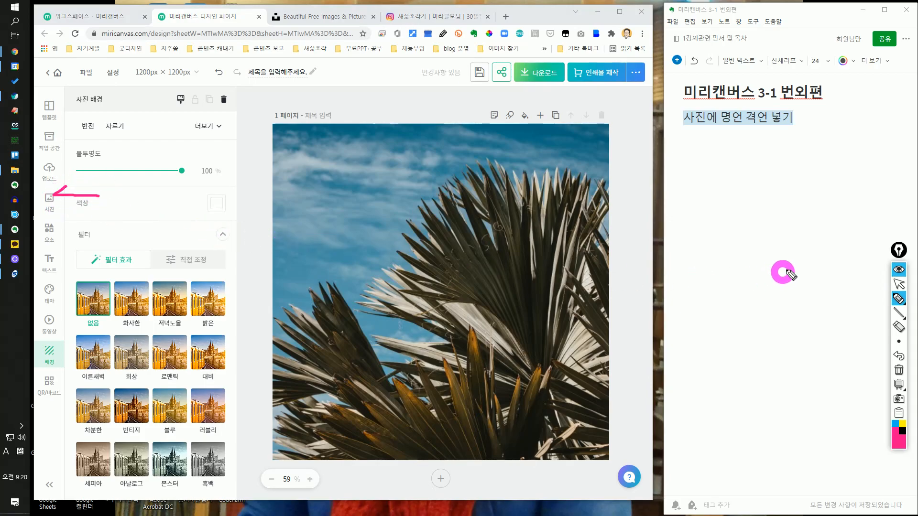
pyautogui.click(904, 285)
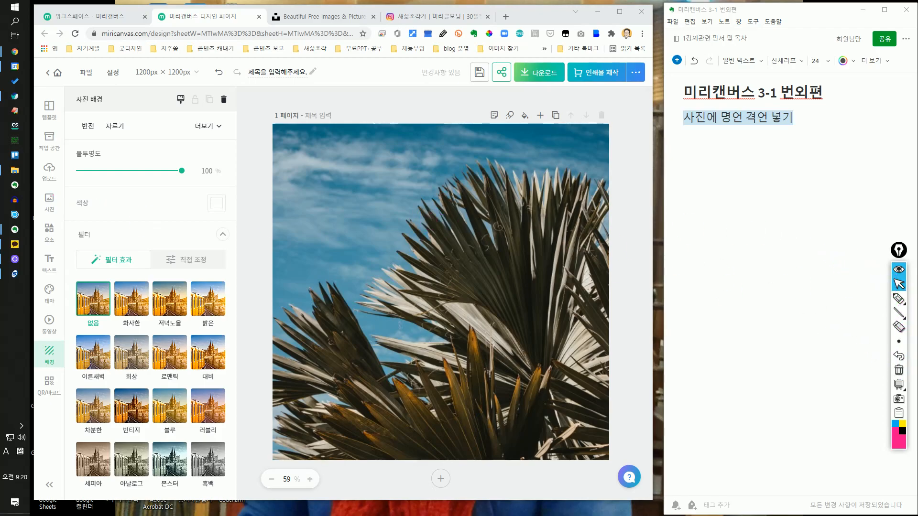
# Show the Pixabay results for 자연 in the photo library.
pyautogui.click(49, 201)
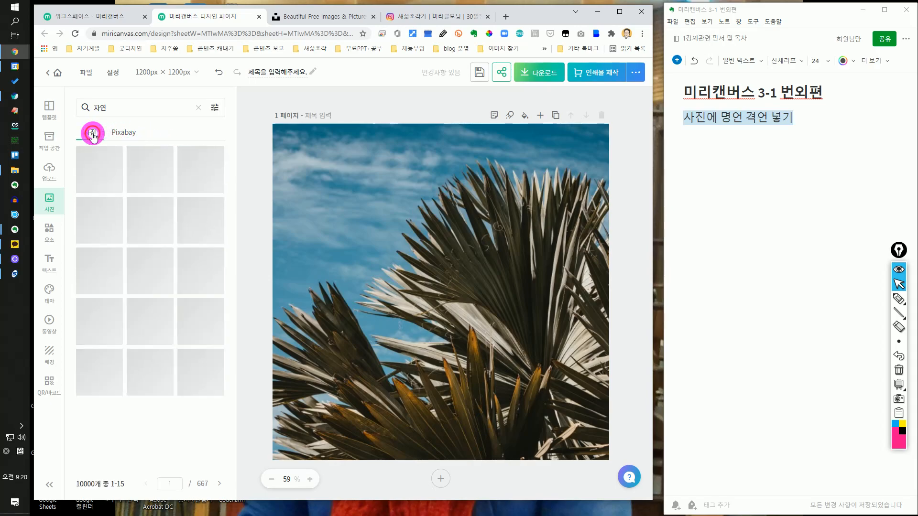
pyautogui.click(118, 134)
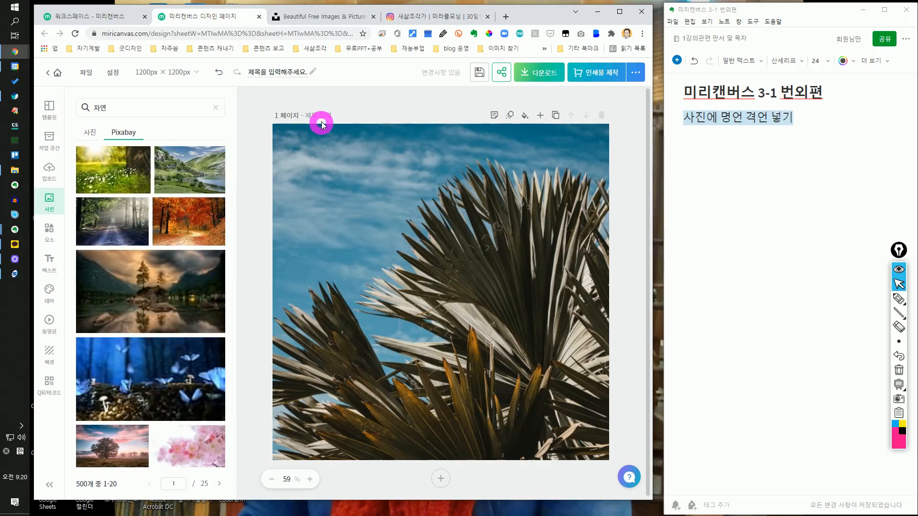
# Switch to Unsplash, browse the Editorial photos and briefly preview the blurred sunset seascape.
pyautogui.click(313, 16)
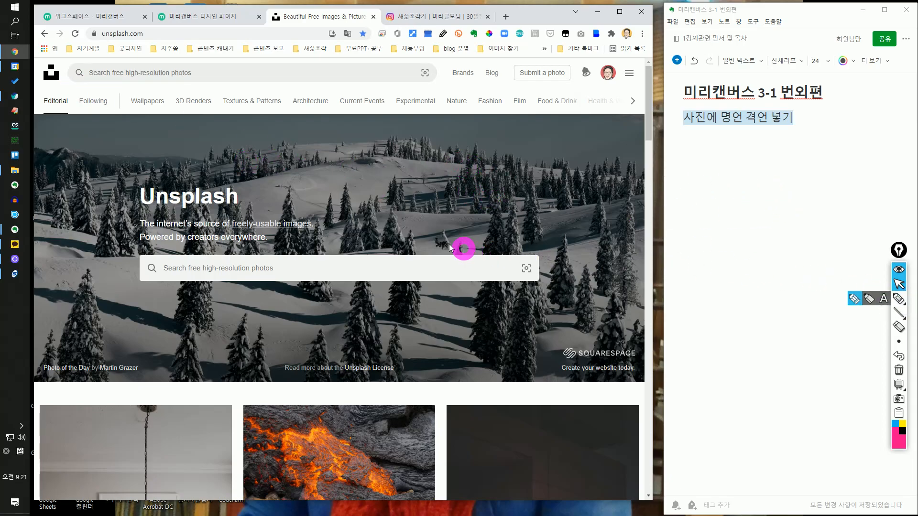
pyautogui.scroll(-3, 430, 234)
pyautogui.scroll(3, 387, 220)
pyautogui.scroll(-9, 376, 215)
pyautogui.scroll(-6, 377, 215)
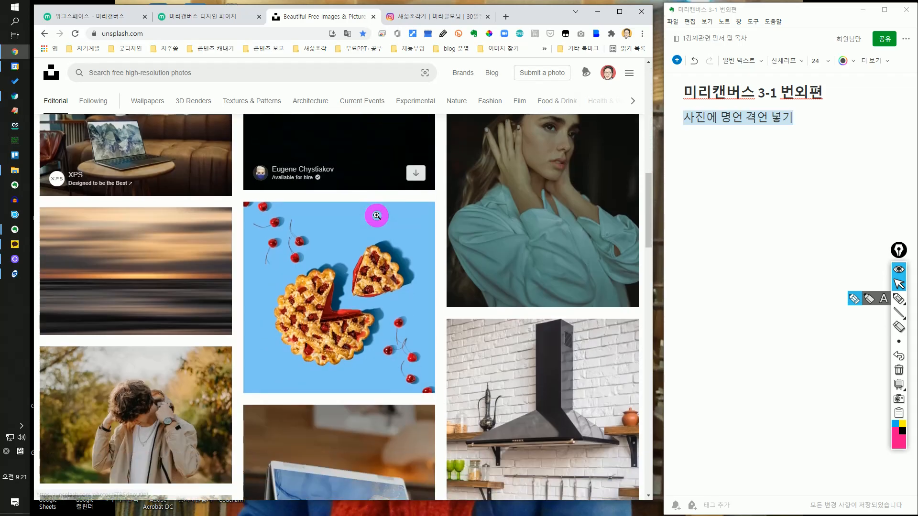
pyautogui.scroll(3, 377, 215)
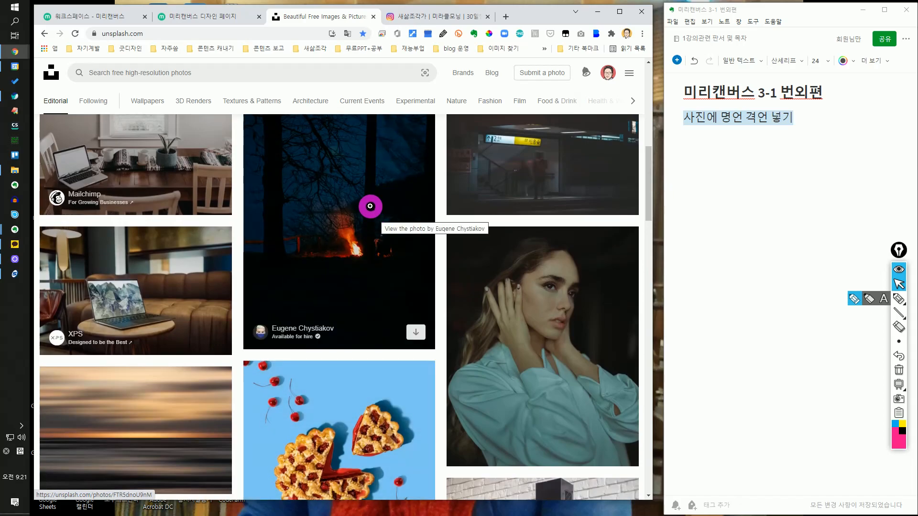
pyautogui.scroll(-3, 358, 204)
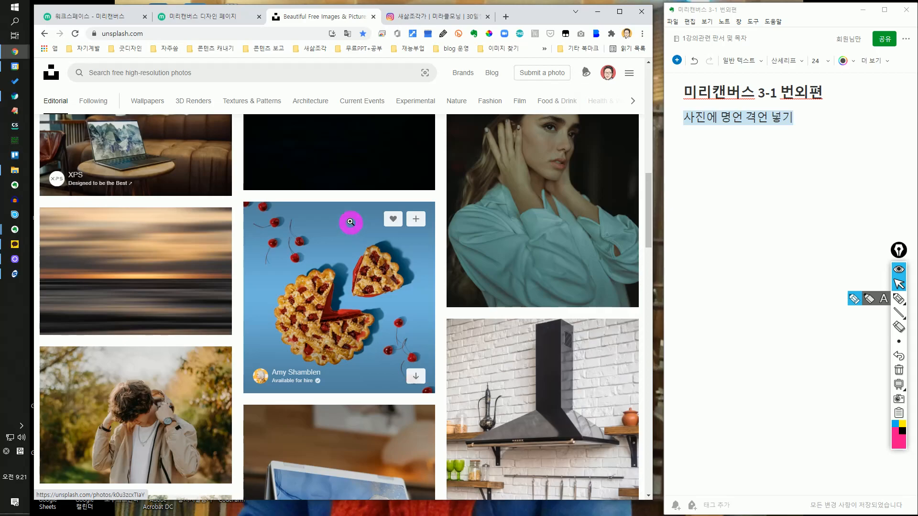
pyautogui.scroll(-3, 343, 214)
pyautogui.scroll(-3, 343, 214)
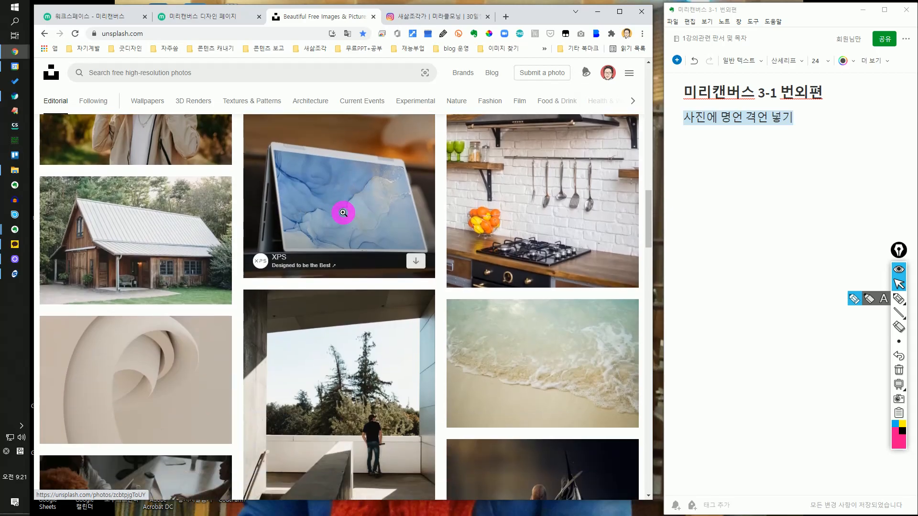
pyautogui.scroll(5, 343, 214)
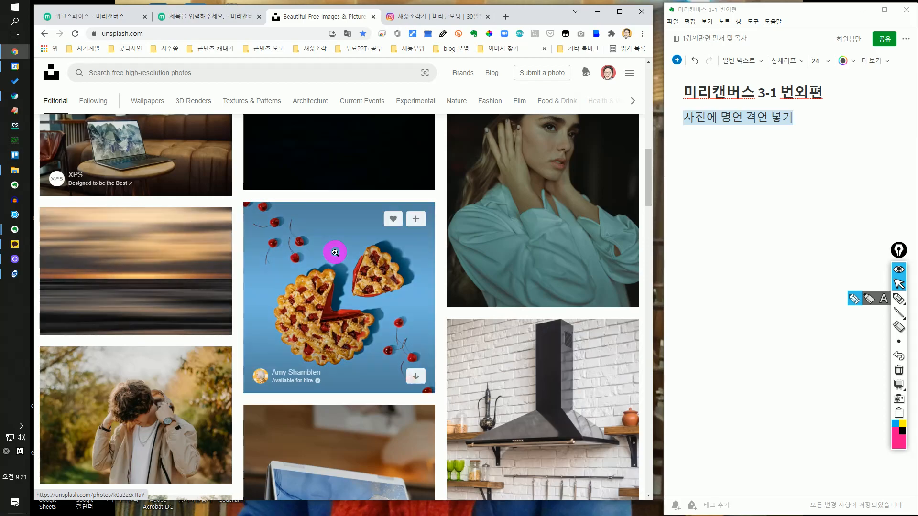
pyautogui.click(107, 261)
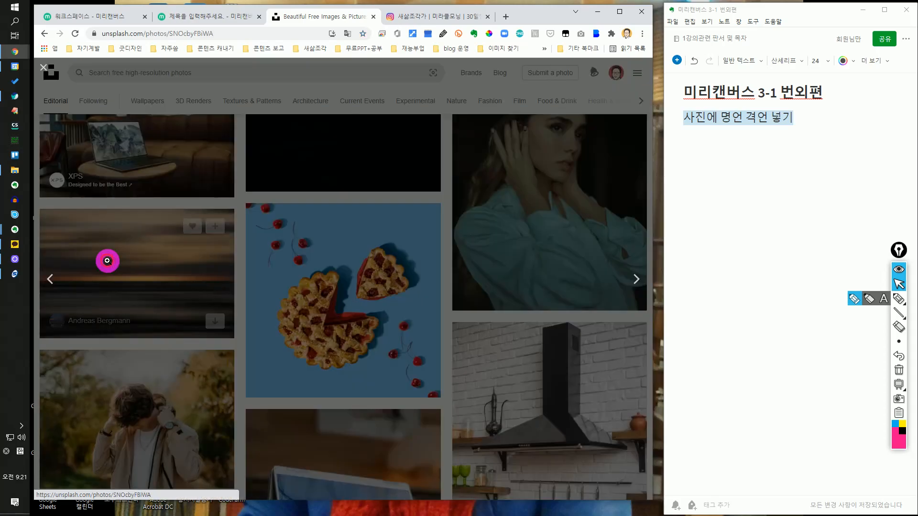
pyautogui.click(45, 69)
# Examine more Editorial photos and preview the portrait of a woman with blurred outstretched hands.
pyautogui.scroll(-10, 316, 283)
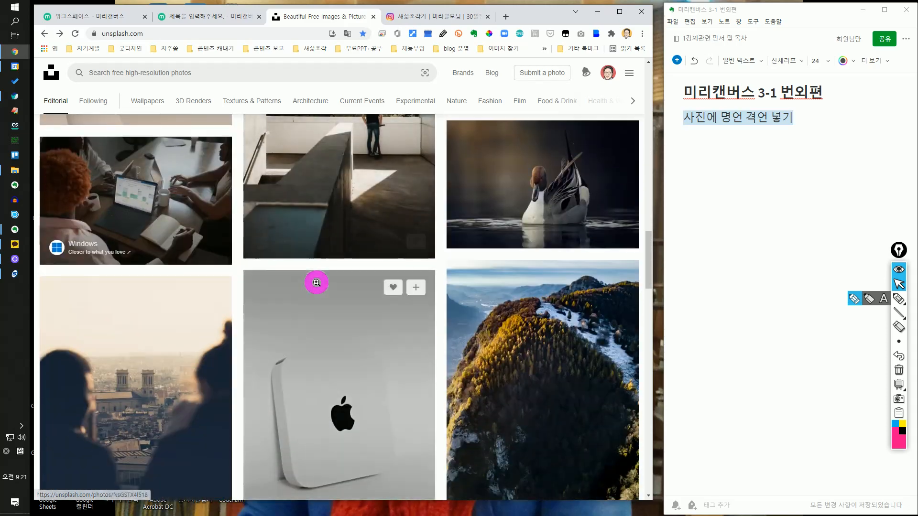
pyautogui.scroll(-3, 316, 283)
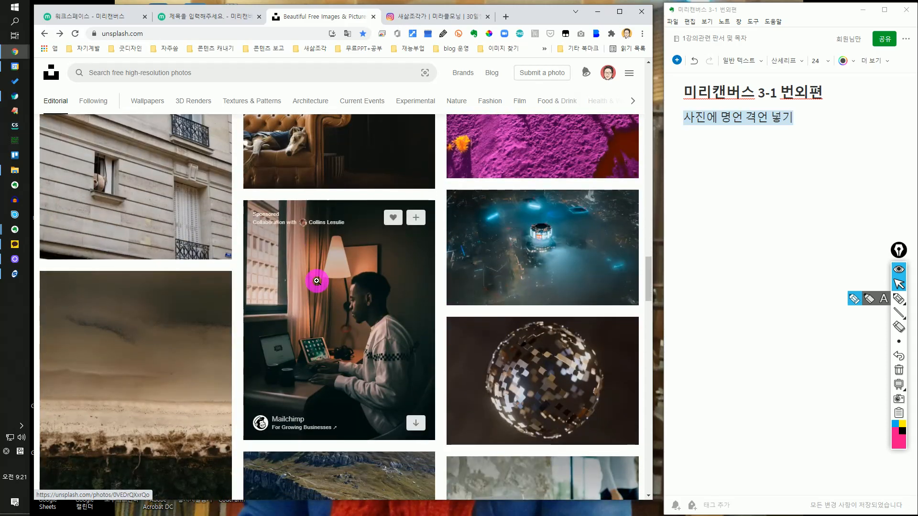
pyautogui.scroll(-7, 313, 279)
pyautogui.scroll(7, 293, 286)
pyautogui.scroll(-3, 232, 312)
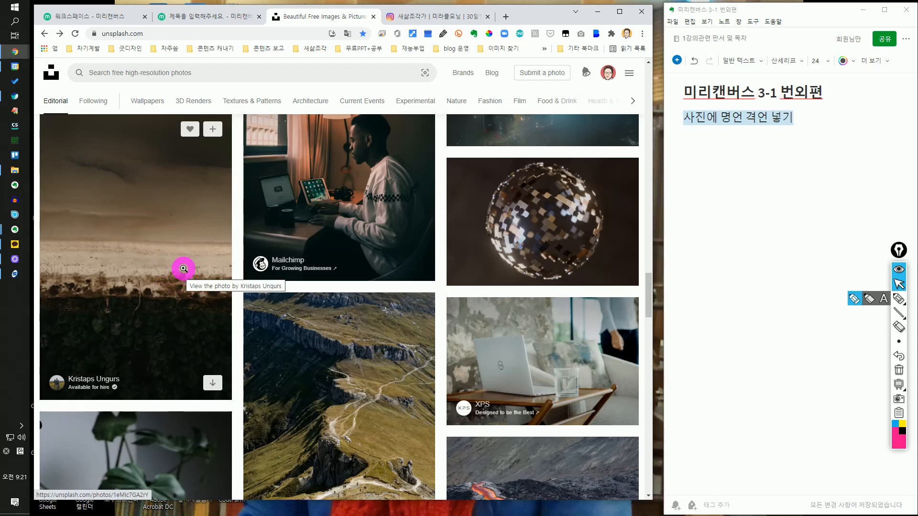
pyautogui.scroll(-5, 183, 268)
pyautogui.scroll(-6, 183, 267)
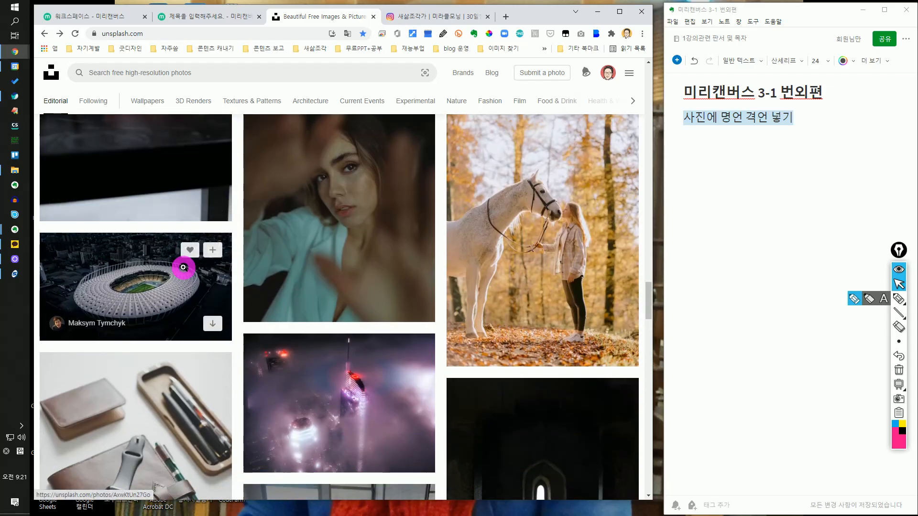
pyautogui.scroll(3, 402, 325)
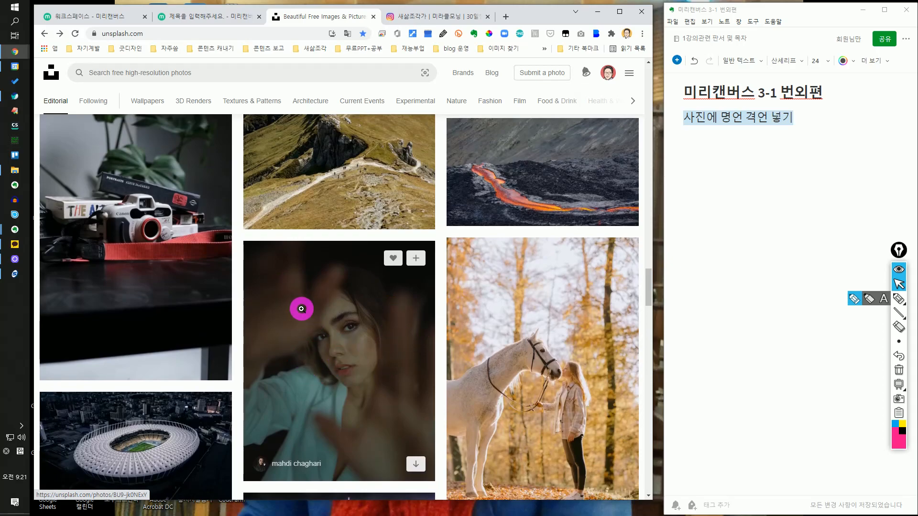
pyautogui.click(369, 378)
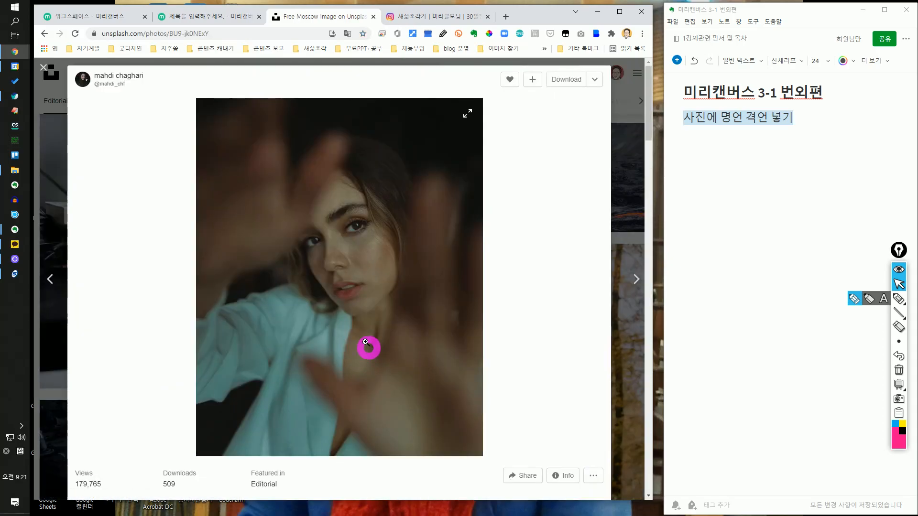
pyautogui.click(45, 72)
# Find the starry night sky photo above dark mountains in the Editorial feed and open it.
pyautogui.scroll(-10, 330, 274)
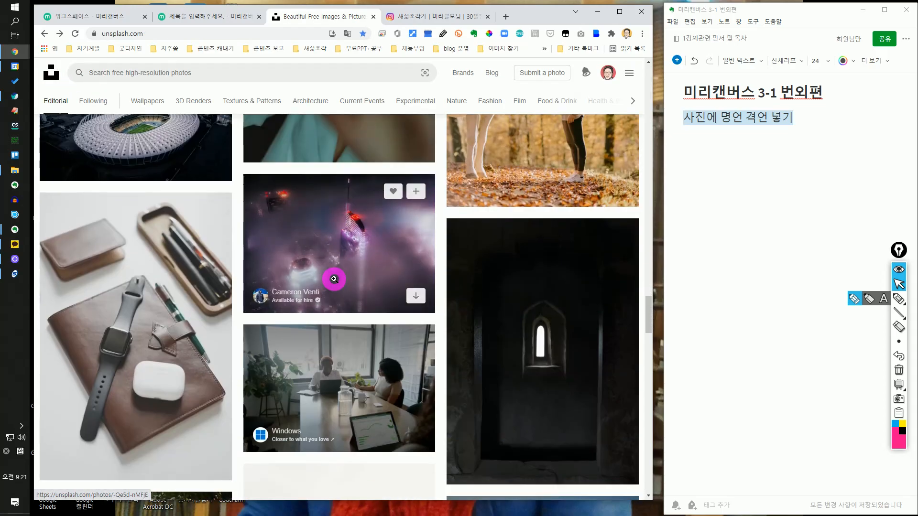
pyautogui.scroll(-10, 334, 280)
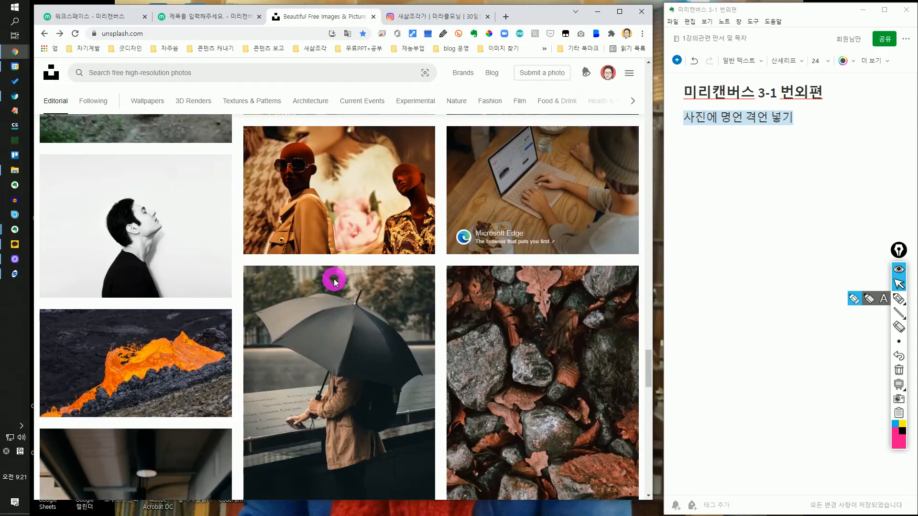
pyautogui.scroll(-7, 334, 280)
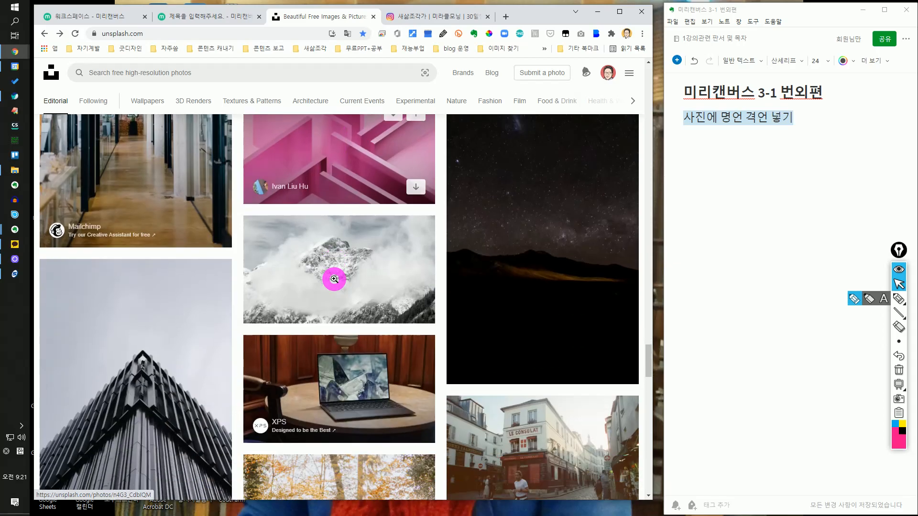
pyautogui.scroll(3, 352, 267)
pyautogui.scroll(-3, 349, 273)
pyautogui.scroll(3, 571, 262)
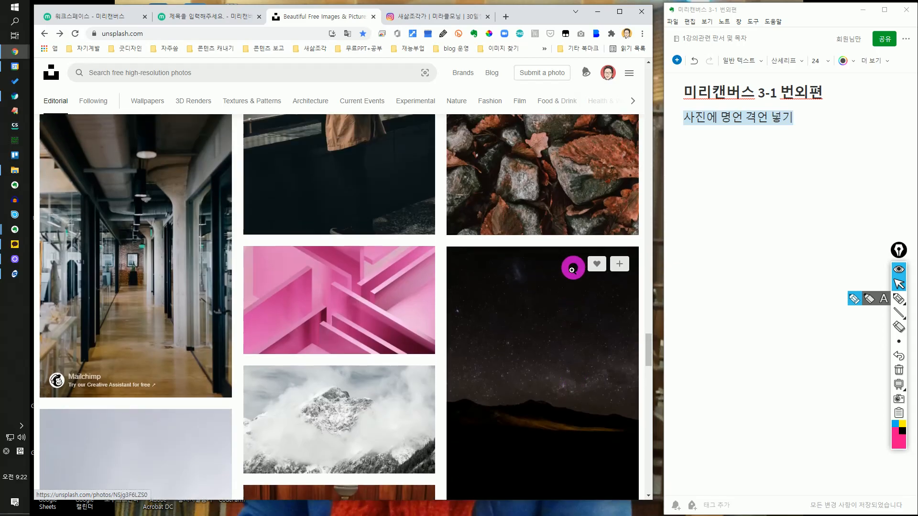
pyautogui.click(557, 299)
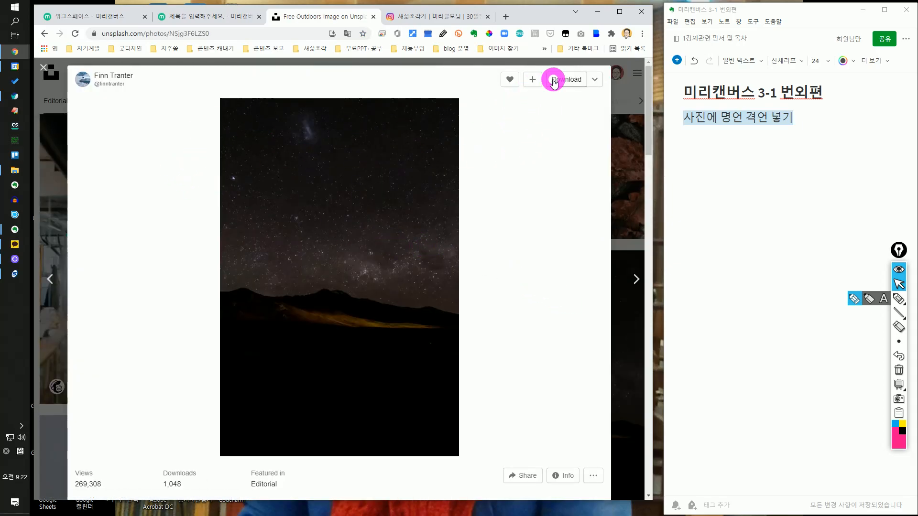
# Like the starry night sky photo and add it to the Good collection.
pyautogui.click(512, 81)
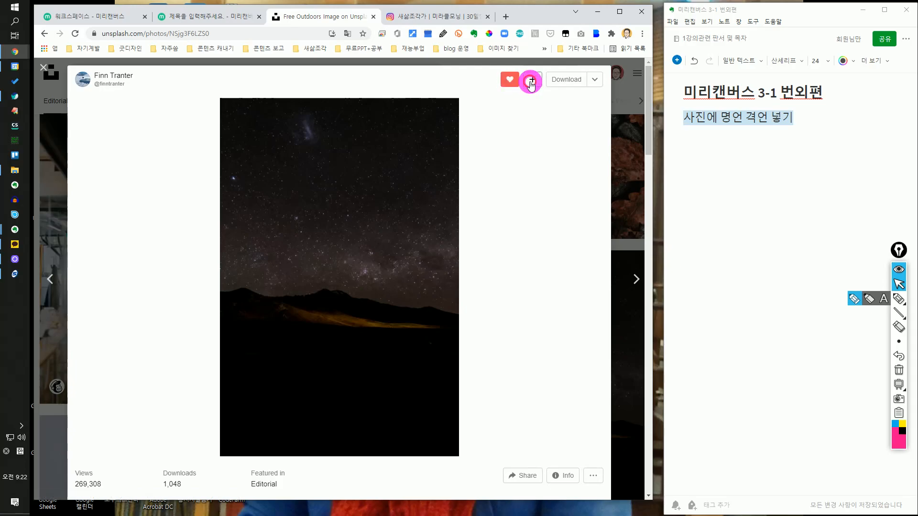
pyautogui.click(530, 80)
pyautogui.click(368, 240)
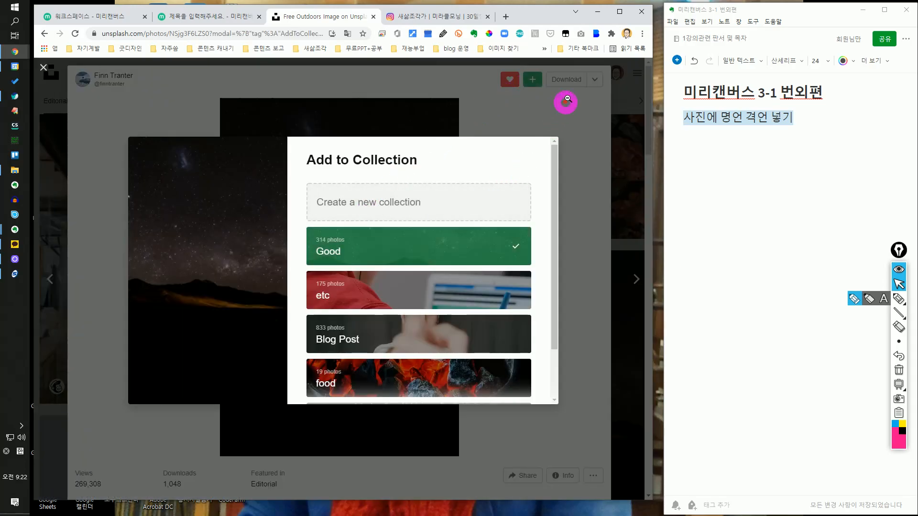
pyautogui.click(574, 71)
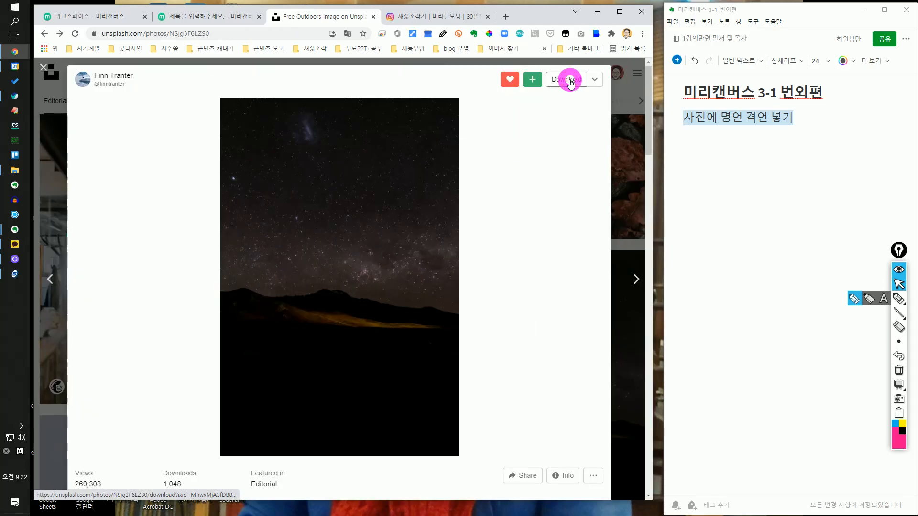
# Download the starry night sky photo and return to the Editorial feed.
pyautogui.click(569, 80)
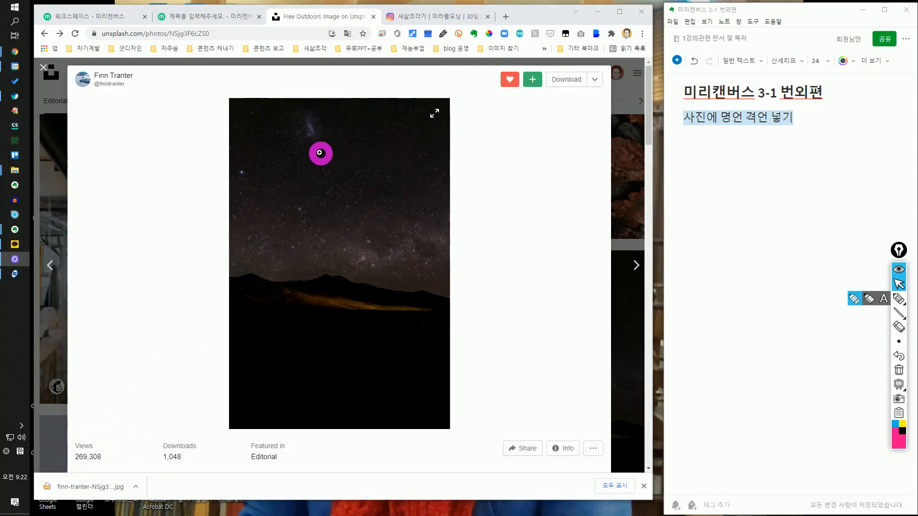
pyautogui.click(44, 72)
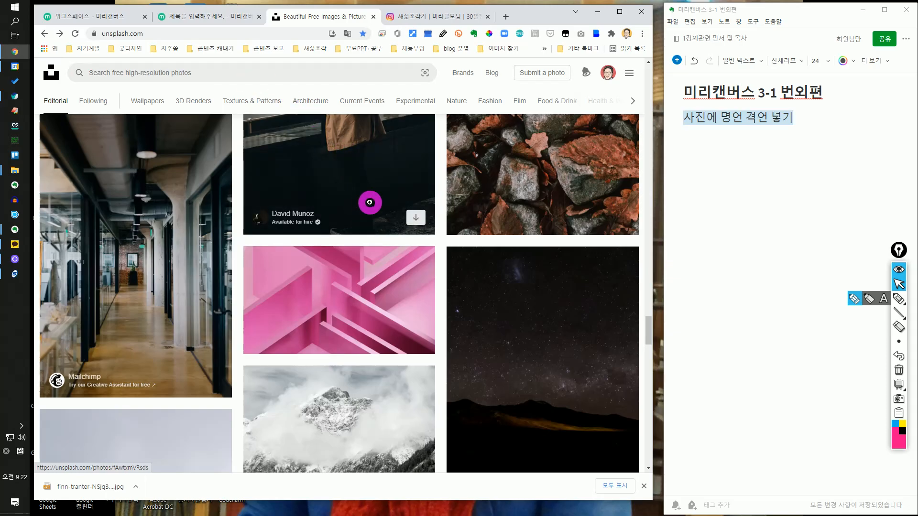
pyautogui.scroll(-5, 369, 202)
pyautogui.scroll(3, 371, 222)
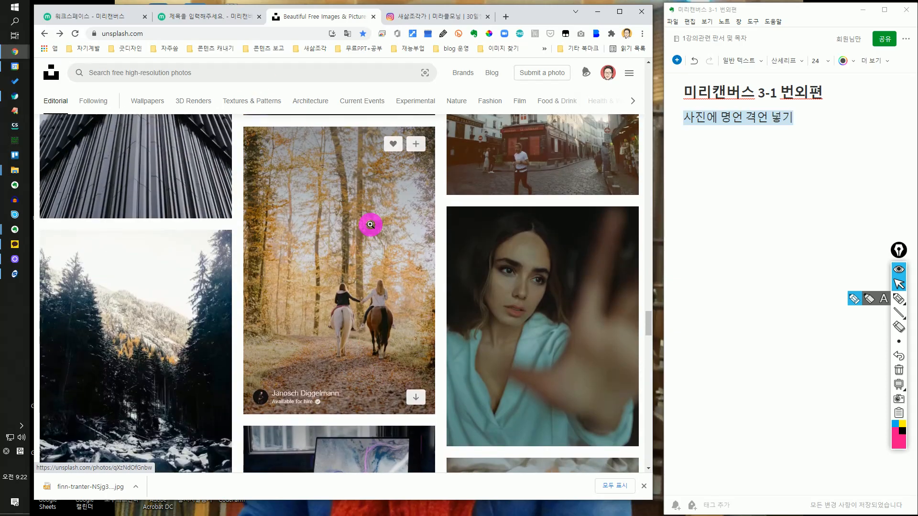
pyautogui.scroll(-3, 370, 224)
pyautogui.scroll(3, 369, 224)
# Switch to the Instagram profile, view the quote post with the bell tower and examine the other quote posts in the grid.
pyautogui.click(426, 16)
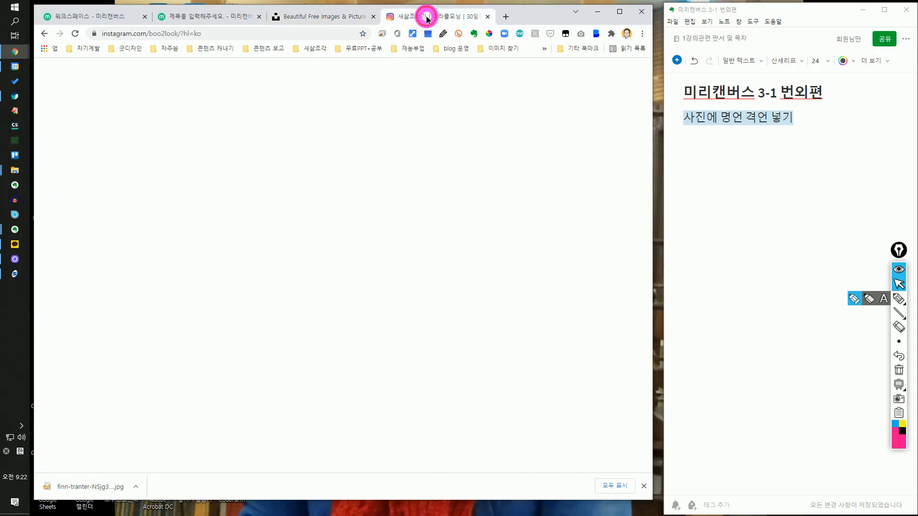
pyautogui.click(341, 340)
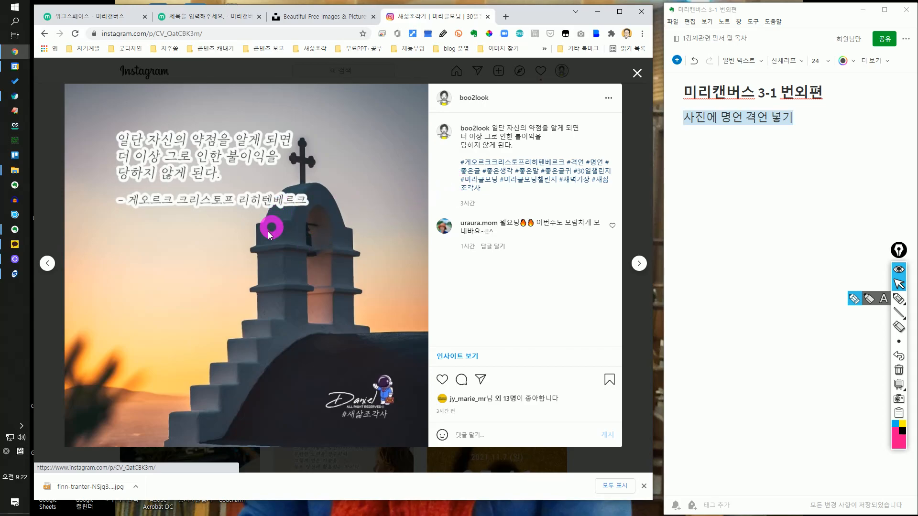
pyautogui.click(637, 73)
pyautogui.scroll(-7, 512, 228)
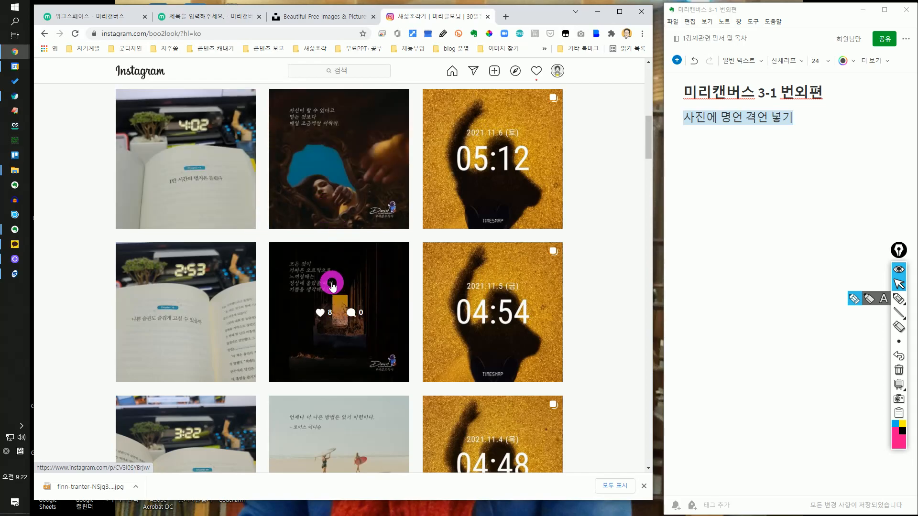
pyautogui.scroll(-3, 338, 293)
pyautogui.scroll(-6, 341, 296)
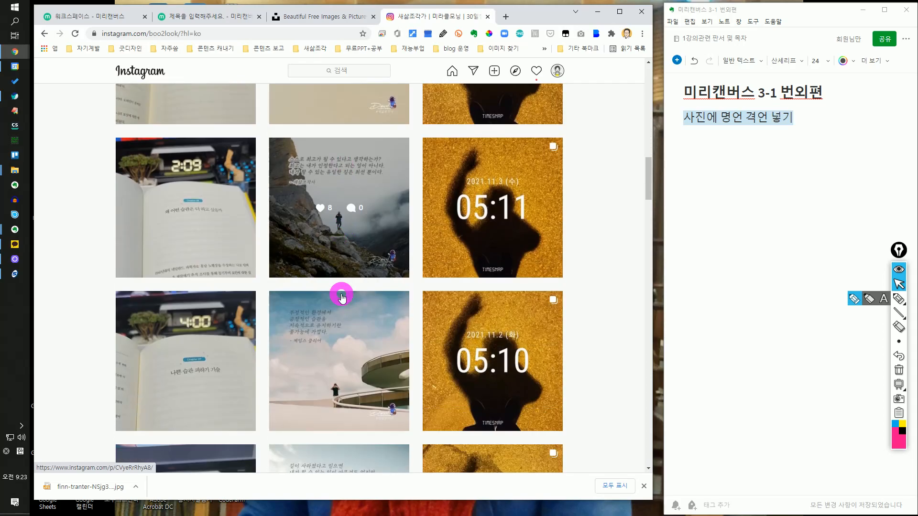
# Switch to the Unsplash Editorial feed, find the photo of dry reeds against a blue sky and open it.
pyautogui.click(333, 19)
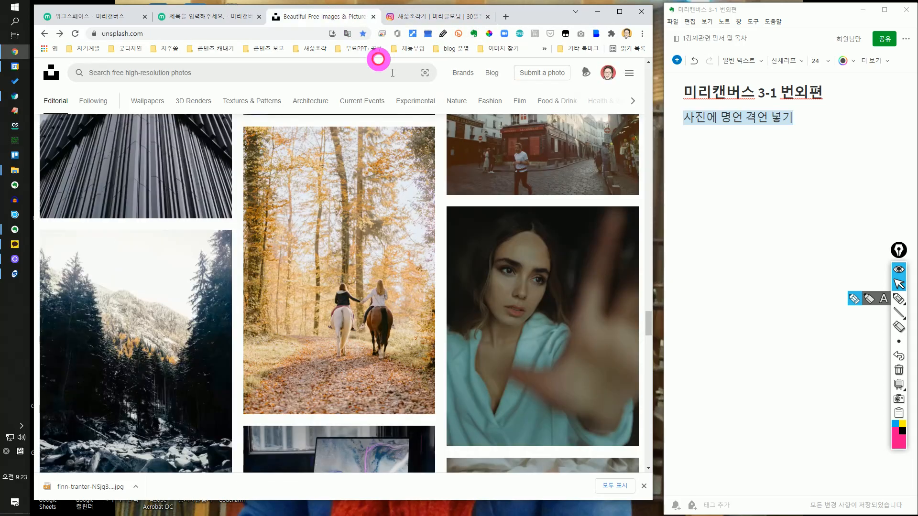
pyautogui.scroll(-5, 368, 186)
pyautogui.scroll(3, 368, 187)
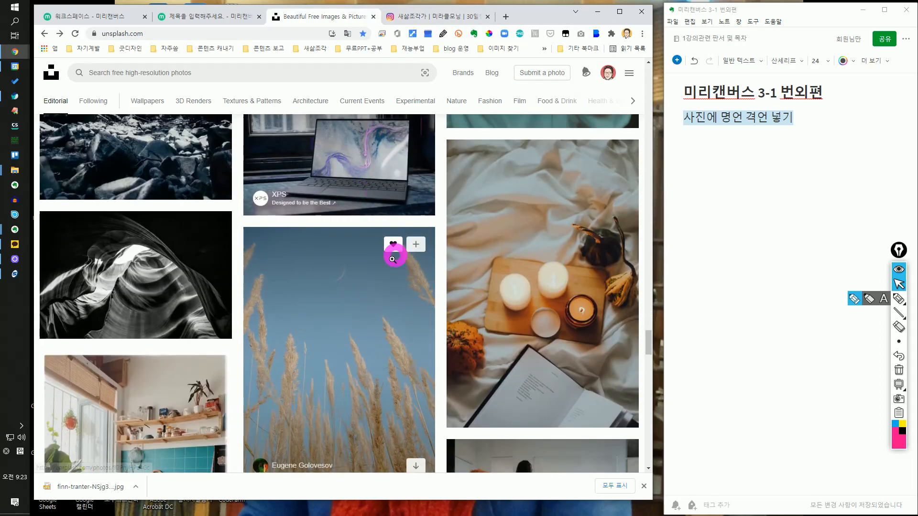
pyautogui.click(381, 280)
# Like the reeds and blue sky photo and add it to the Good collection.
pyautogui.click(511, 80)
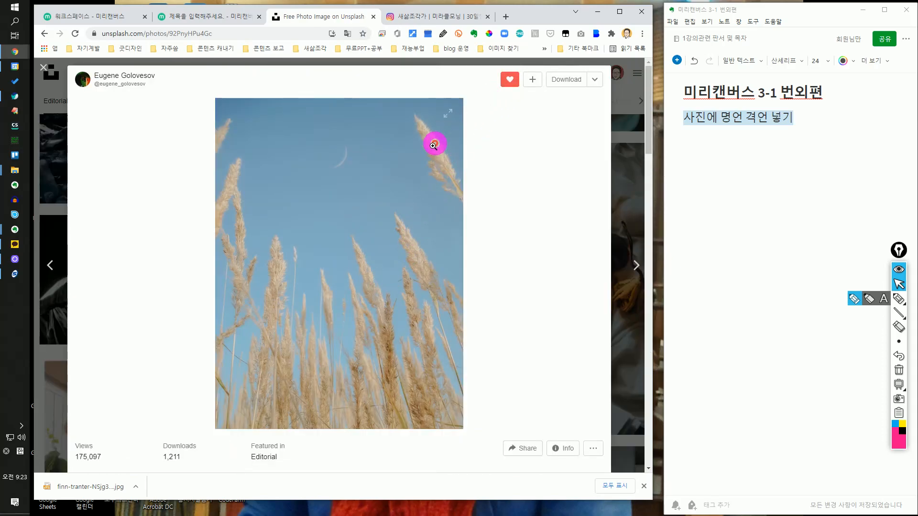
pyautogui.click(532, 80)
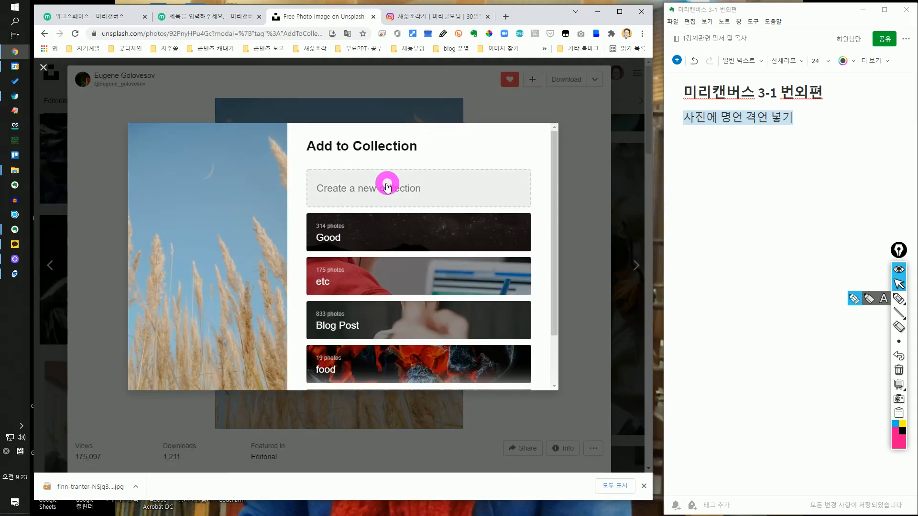
pyautogui.click(366, 219)
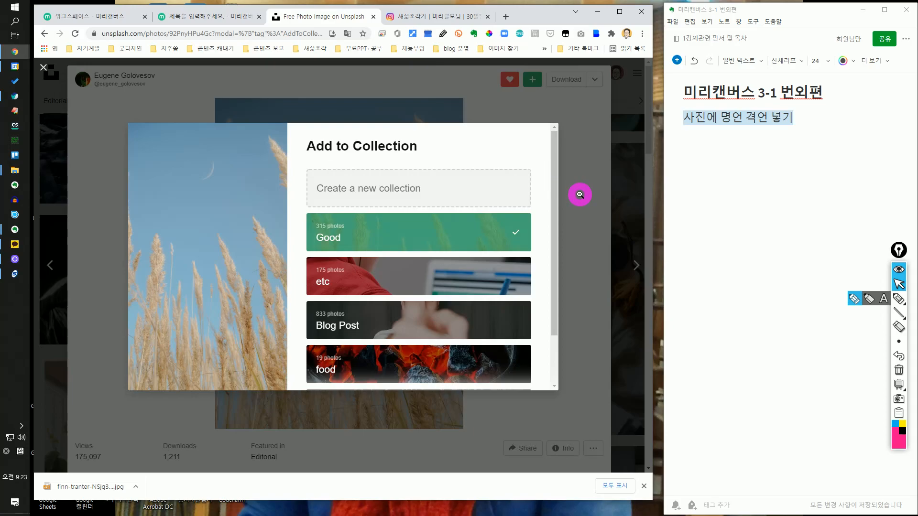
# Download the reeds photo and return to the Editorial feed.
pyautogui.click(571, 79)
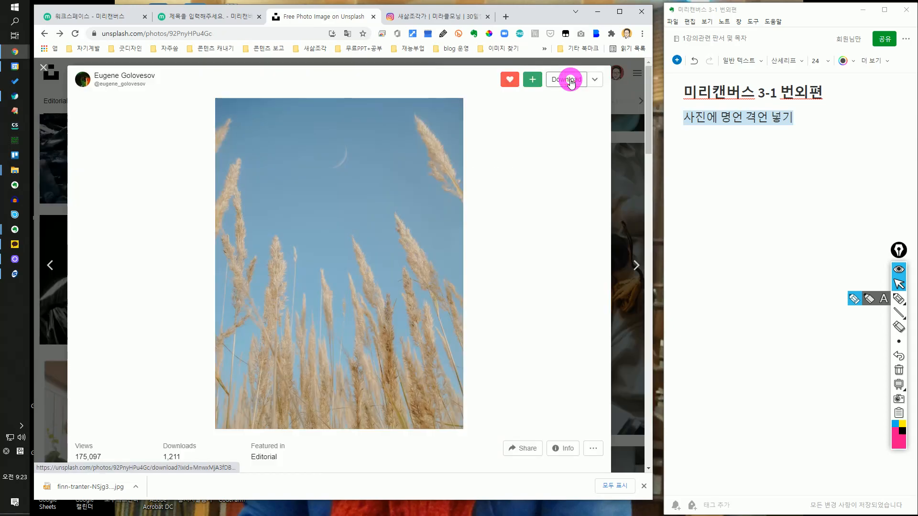
pyautogui.click(570, 80)
pyautogui.click(48, 71)
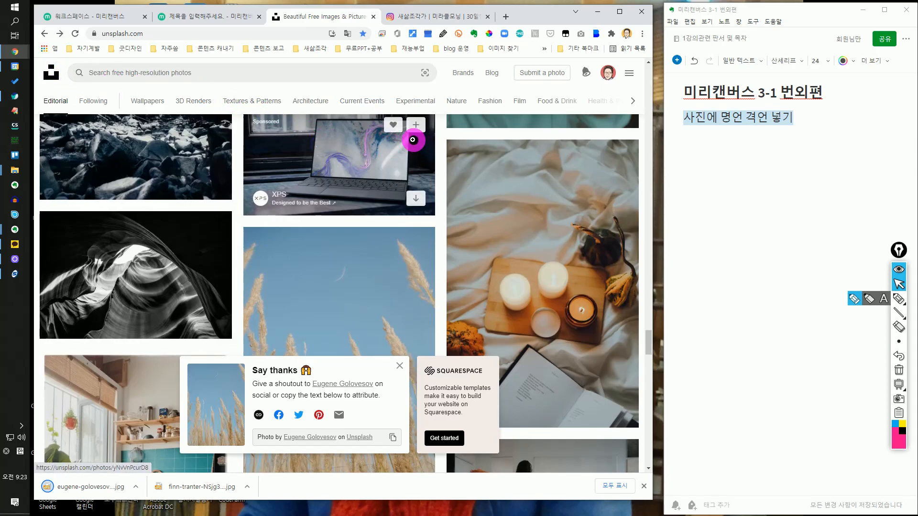
# Switch to the Miricanvas design, add a blank page after the palm leaf page and open the uploaded images.
pyautogui.click(210, 22)
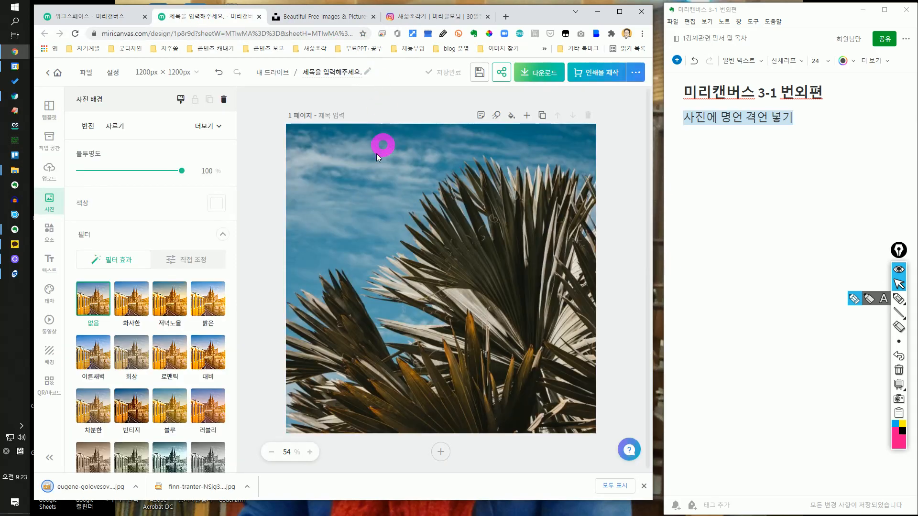
pyautogui.click(526, 116)
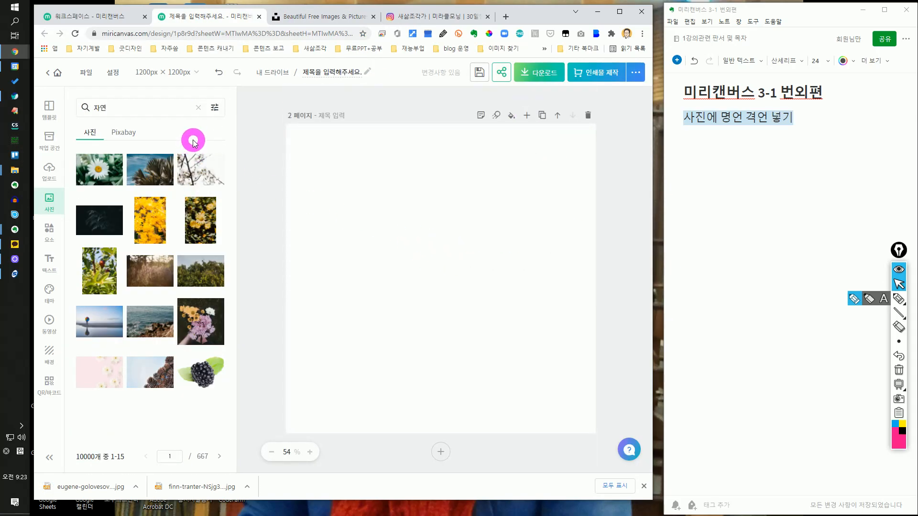
pyautogui.click(49, 168)
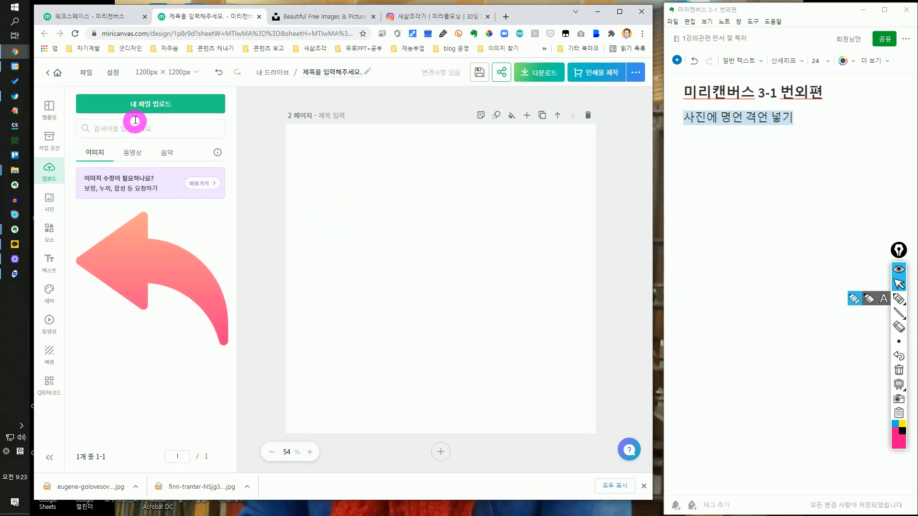
# Upload the starry night sky photo from the Downloads folder to the design's image library.
pyautogui.click(136, 105)
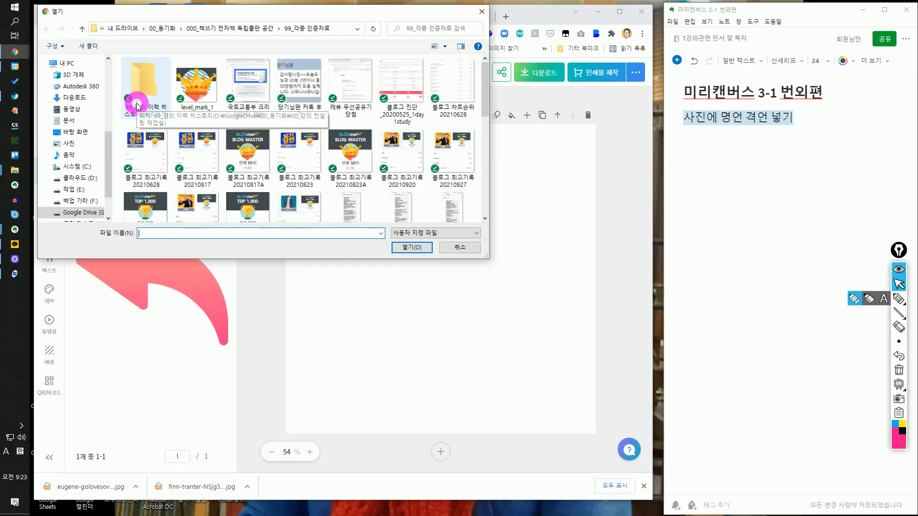
pyautogui.click(71, 98)
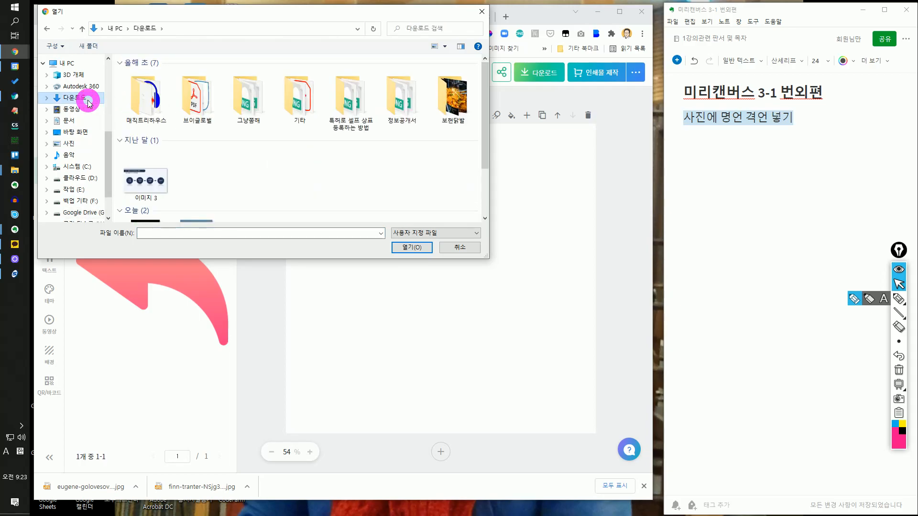
pyautogui.scroll(-2, 321, 176)
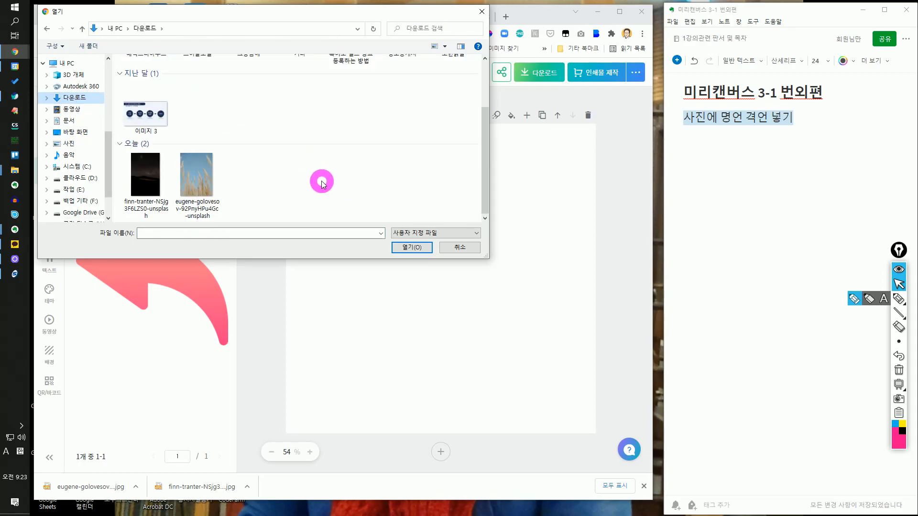
pyautogui.click(146, 177)
pyautogui.click(412, 247)
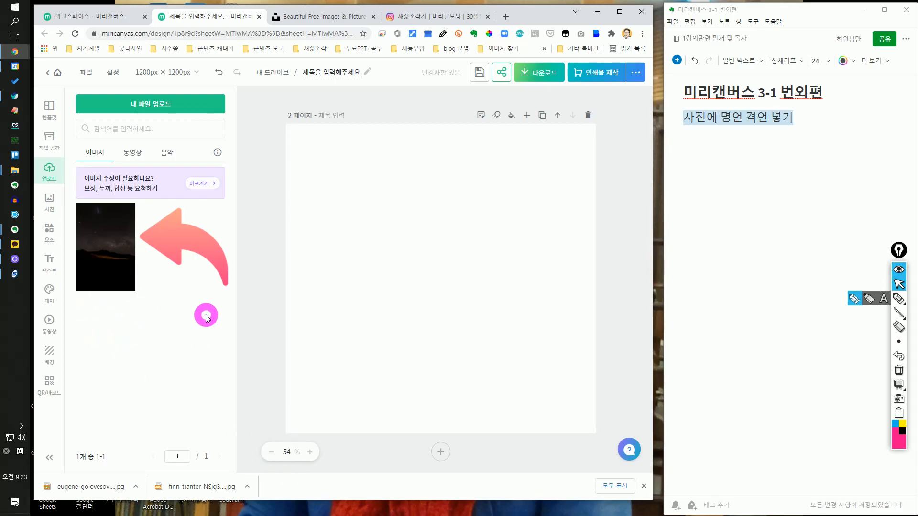
# Upload the reeds and blue sky photo from the Downloads folder.
pyautogui.click(110, 100)
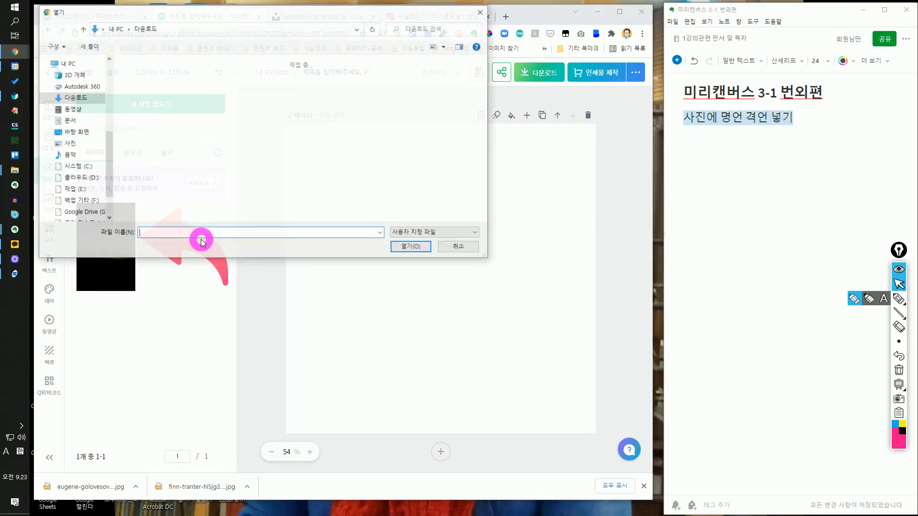
pyautogui.click(199, 179)
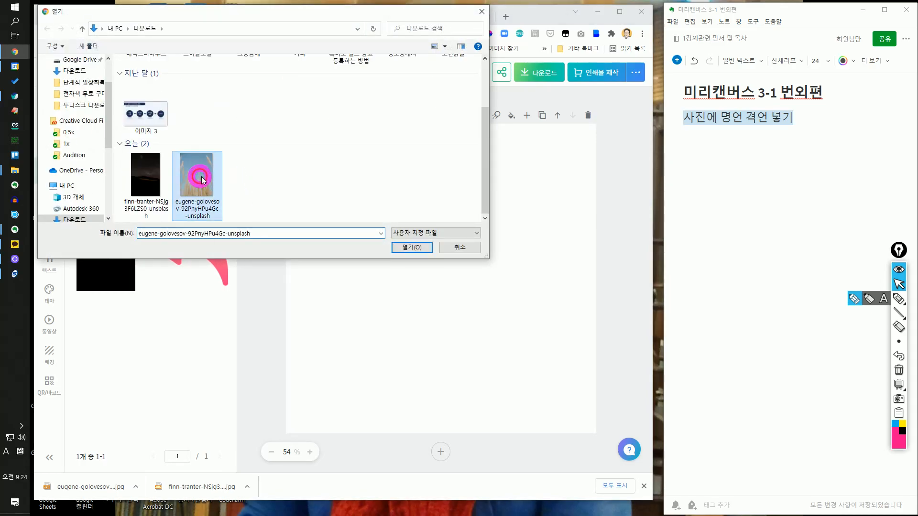
pyautogui.click(402, 246)
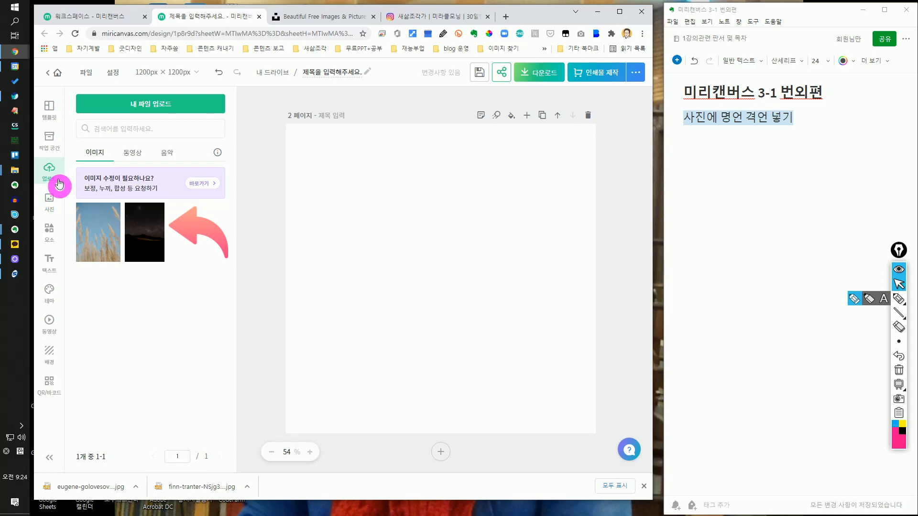
# Compare the built-in and Pixabay photo results for 자연, and return to the uploaded images.
pyautogui.click(50, 206)
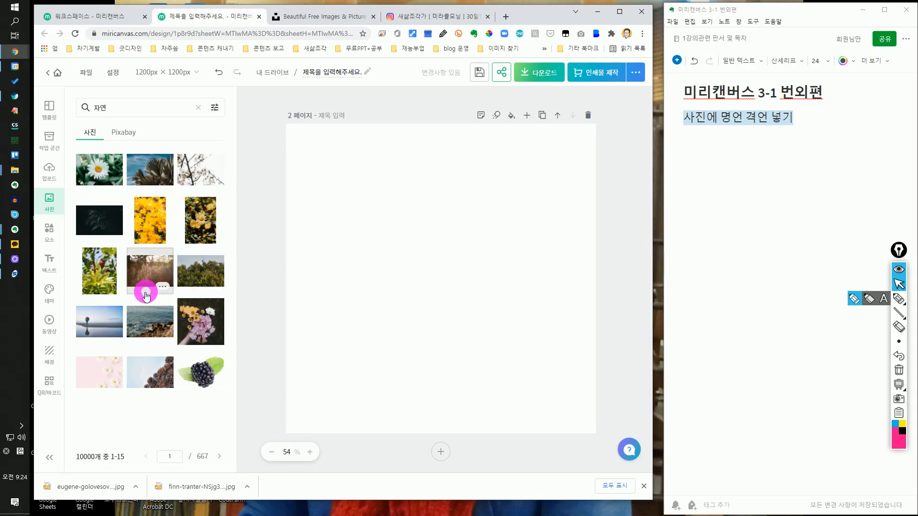
pyautogui.click(125, 133)
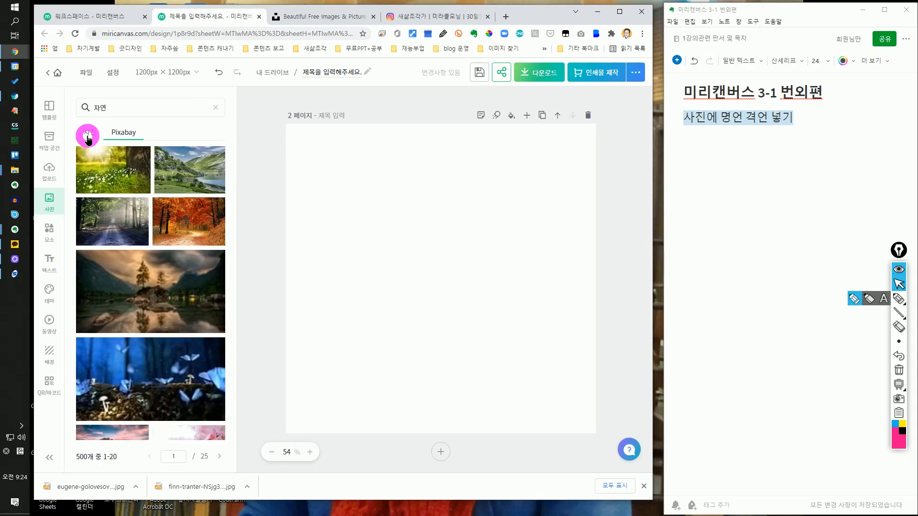
pyautogui.click(93, 135)
pyautogui.click(115, 132)
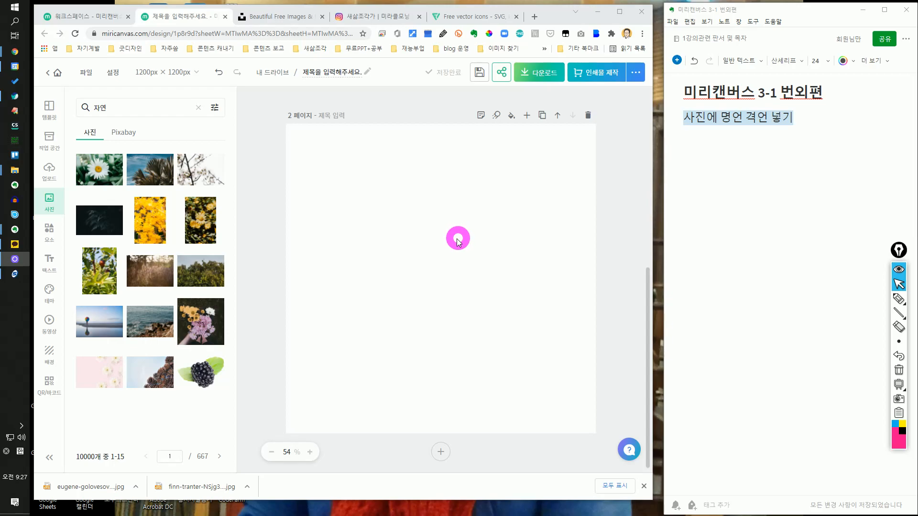
pyautogui.click(51, 175)
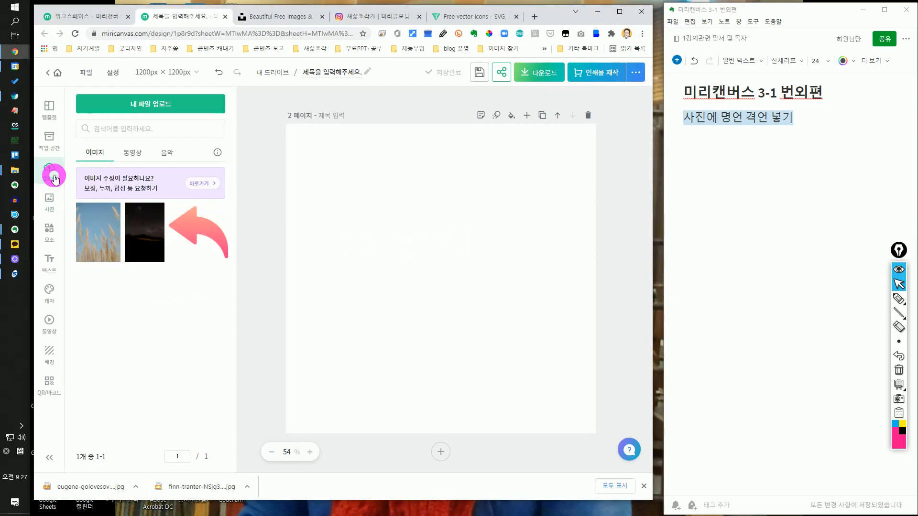
# Open the rocky mountain quote post on Instagram, circle its signature logo with the annotation pen and clear the marking.
pyautogui.click(380, 16)
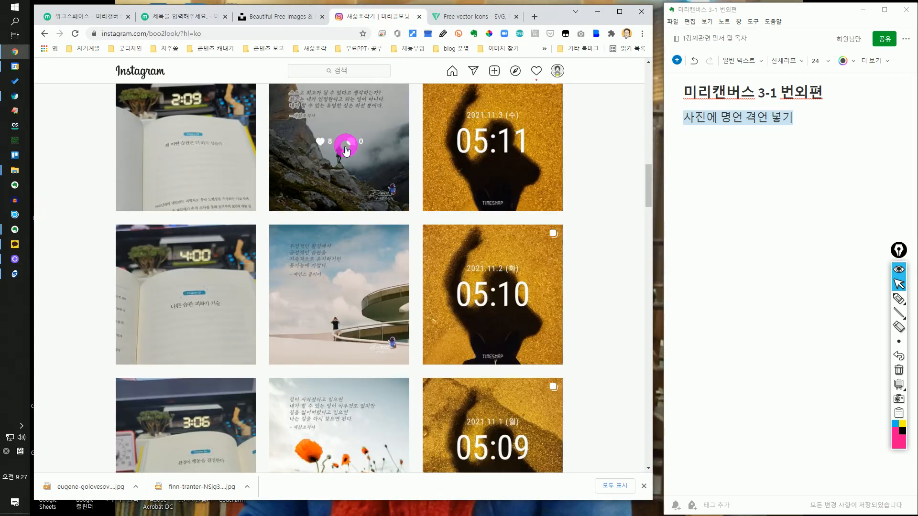
pyautogui.click(347, 149)
pyautogui.click(898, 298)
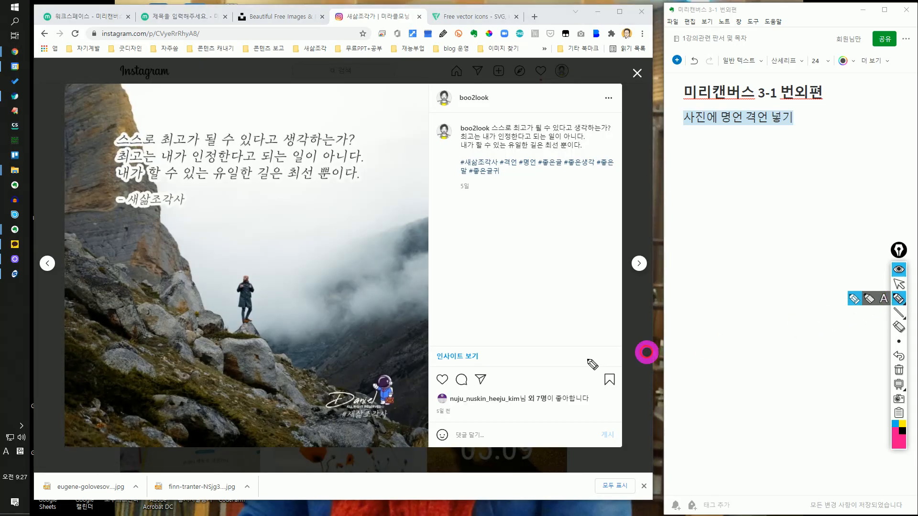
pyautogui.moveTo(401, 421)
pyautogui.mouseDown()
pyautogui.moveTo(343, 424)
pyautogui.moveTo(330, 372)
pyautogui.moveTo(378, 348)
pyautogui.moveTo(407, 389)
pyautogui.moveTo(391, 424)
pyautogui.mouseUp()
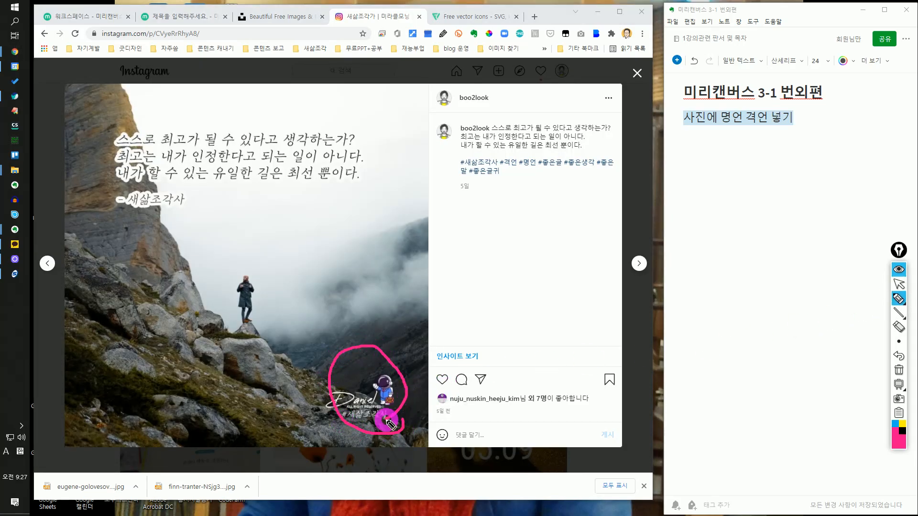
pyautogui.click(900, 285)
pyautogui.click(899, 369)
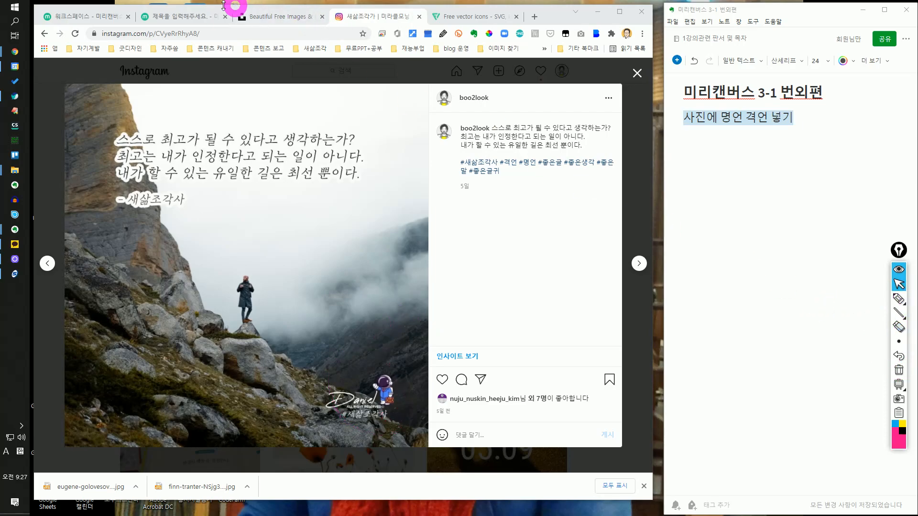
# Switch back to the Miricanvas design and upload the image 새로운-캐릭터-(노트북-하트) from the Downloads folder.
pyautogui.click(164, 15)
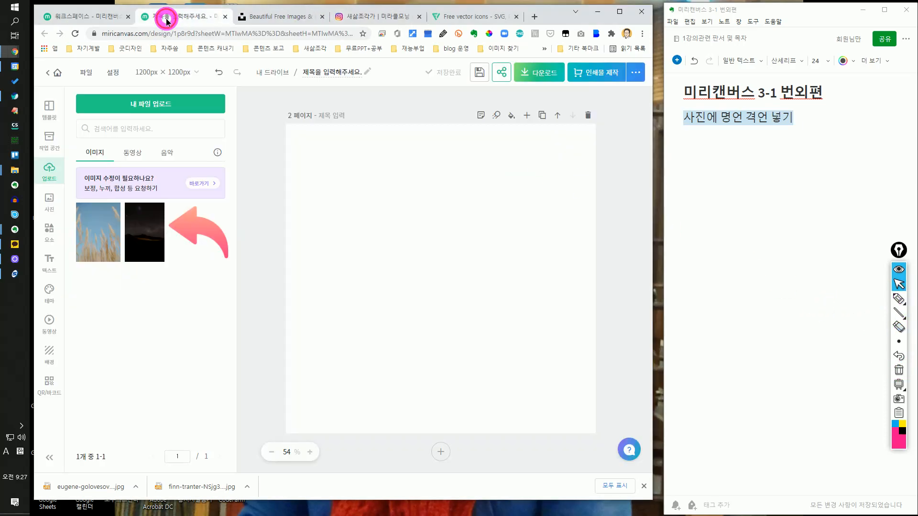
pyautogui.click(160, 109)
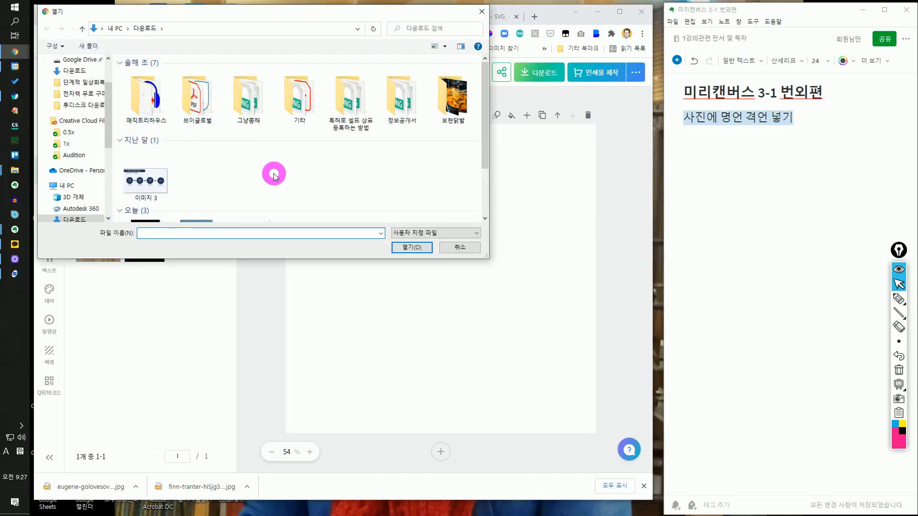
pyautogui.click(274, 175)
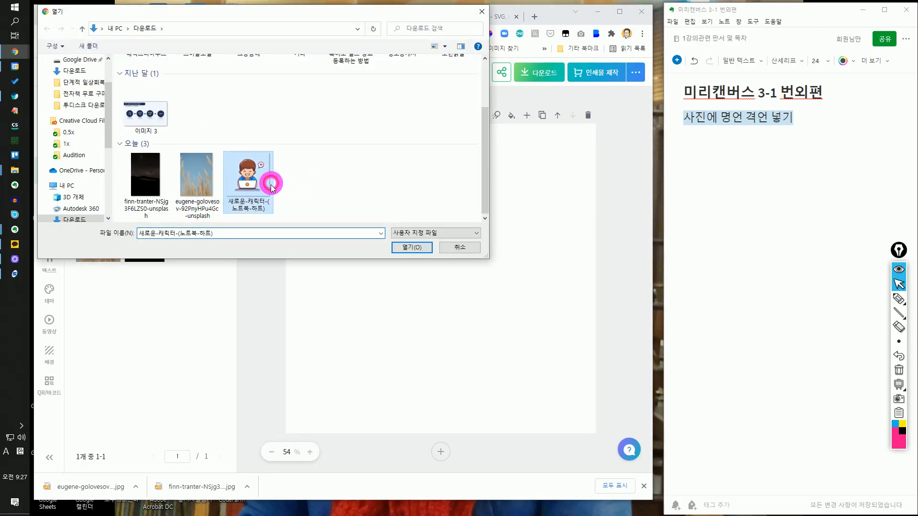
pyautogui.click(414, 248)
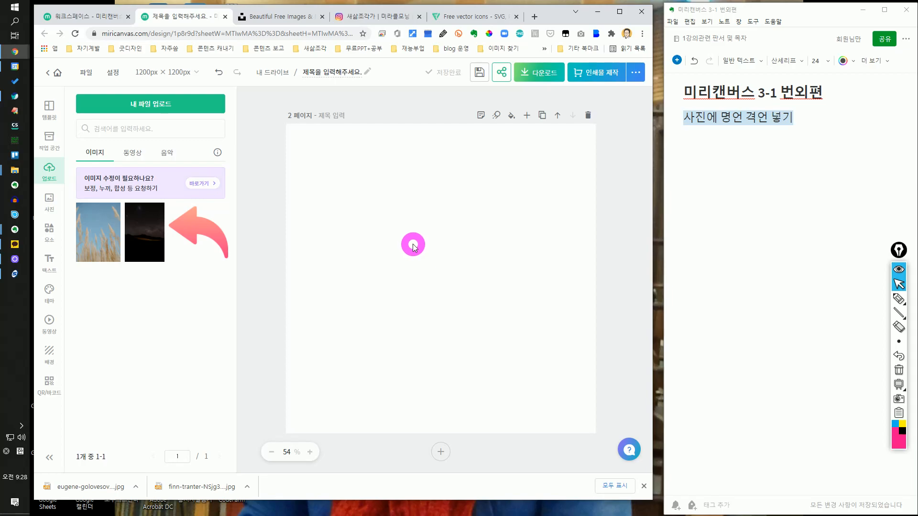
# Circle the uploaded character with the annotation pen, and draw an arrow to the blank page with a framed circle sketched on it.
pyautogui.click(900, 301)
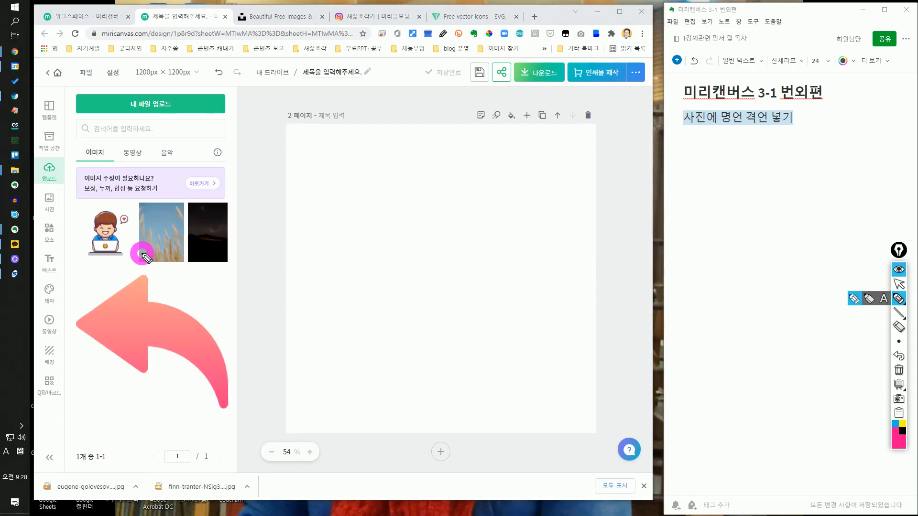
pyautogui.moveTo(130, 262)
pyautogui.mouseDown()
pyautogui.moveTo(89, 224)
pyautogui.moveTo(118, 204)
pyautogui.moveTo(140, 246)
pyautogui.moveTo(125, 260)
pyautogui.moveTo(155, 209)
pyautogui.moveTo(379, 198)
pyautogui.moveTo(368, 186)
pyautogui.moveTo(356, 211)
pyautogui.mouseUp()
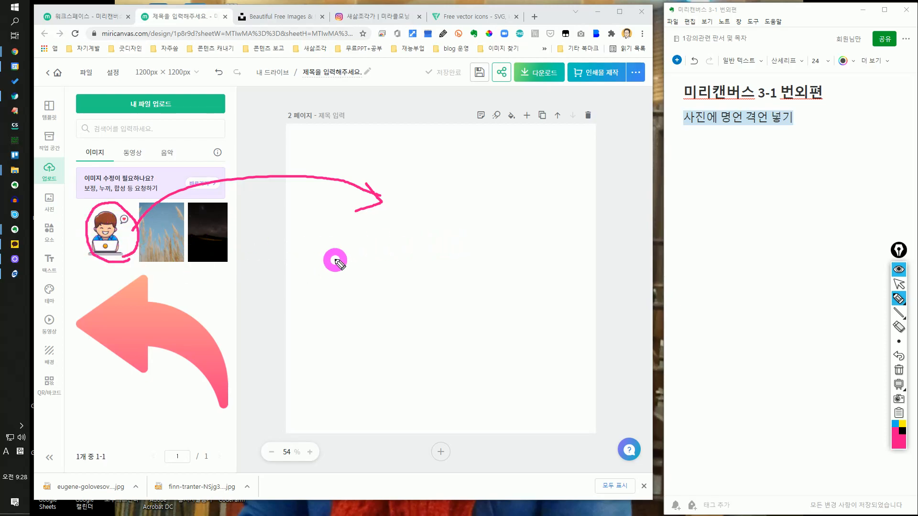
pyautogui.moveTo(341, 236)
pyautogui.mouseDown()
pyautogui.moveTo(534, 327)
pyautogui.moveTo(356, 236)
pyautogui.mouseUp()
pyautogui.moveTo(428, 258)
pyautogui.mouseDown()
pyautogui.moveTo(389, 274)
pyautogui.moveTo(455, 308)
pyautogui.moveTo(425, 263)
pyautogui.moveTo(394, 287)
pyautogui.moveTo(414, 289)
pyautogui.mouseUp()
# Connect the sketched frame to a handwritten PNG note, underline and circle the note, and put the annotation pen away.
pyautogui.moveTo(358, 247)
pyautogui.mouseDown()
pyautogui.moveTo(451, 212)
pyautogui.moveTo(475, 189)
pyautogui.mouseUp()
pyautogui.moveTo(471, 152); pyautogui.dragTo(470, 178)
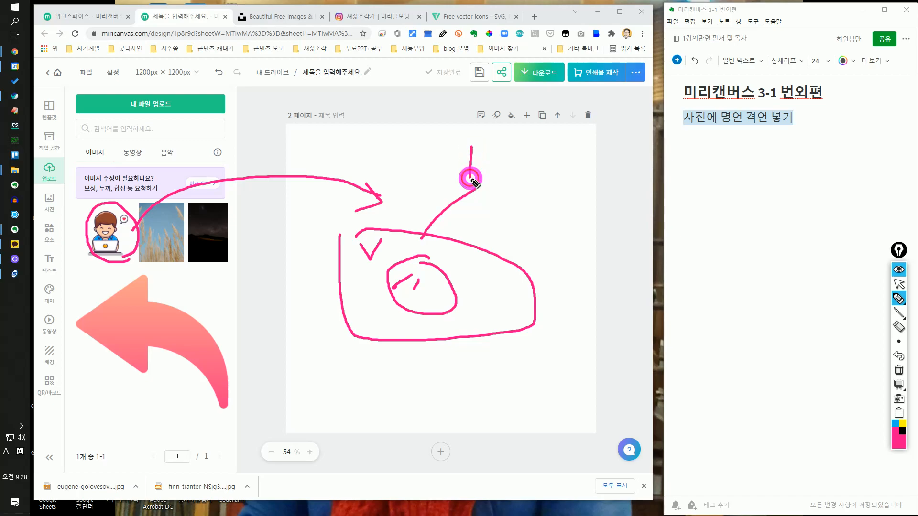
pyautogui.moveTo(524, 153)
pyautogui.mouseDown()
pyautogui.moveTo(516, 171)
pyautogui.moveTo(545, 161)
pyautogui.moveTo(534, 164)
pyautogui.moveTo(540, 198)
pyautogui.mouseUp()
pyautogui.moveTo(436, 194); pyautogui.dragTo(585, 187)
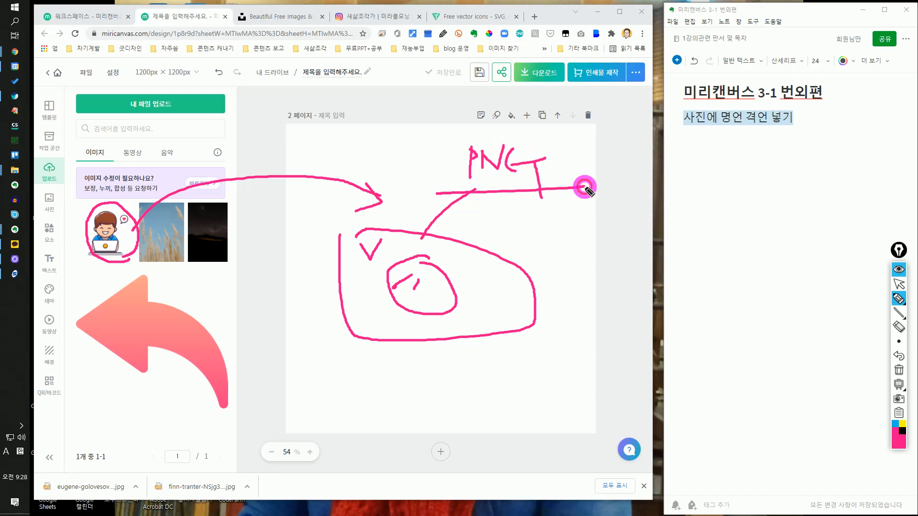
pyautogui.moveTo(487, 219)
pyautogui.mouseDown()
pyautogui.moveTo(490, 234)
pyautogui.moveTo(541, 230)
pyautogui.moveTo(547, 243)
pyautogui.mouseUp()
pyautogui.moveTo(585, 202); pyautogui.dragTo(564, 197)
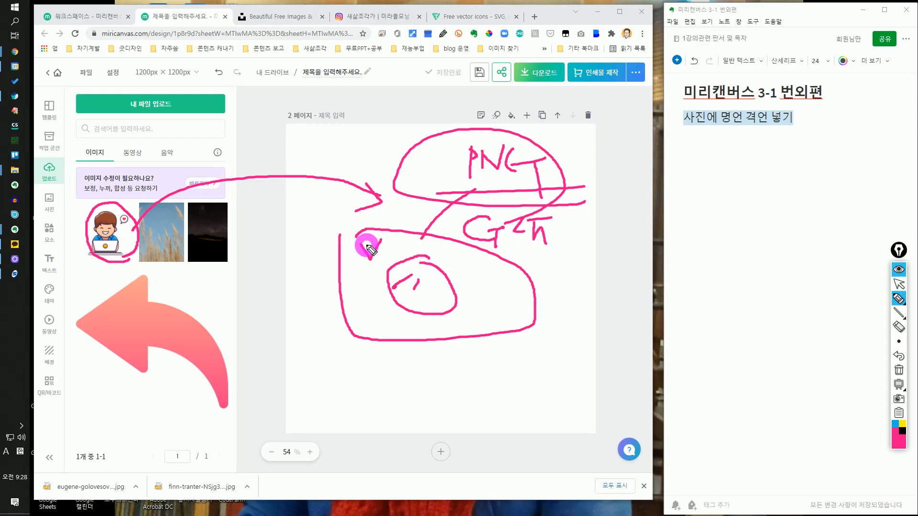
pyautogui.click(899, 287)
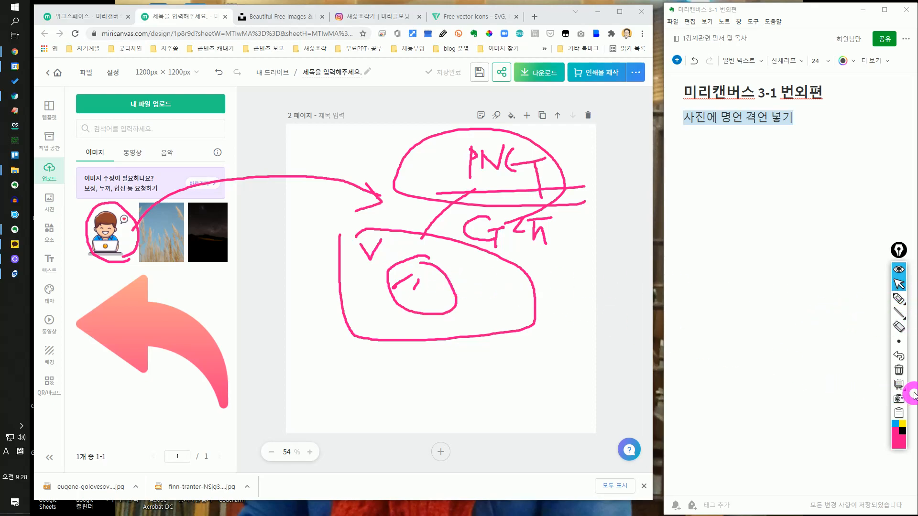
# Clear the pen markings, look through the built-in and Pixabay photos for 자연, and return to the uploaded images.
pyautogui.click(898, 369)
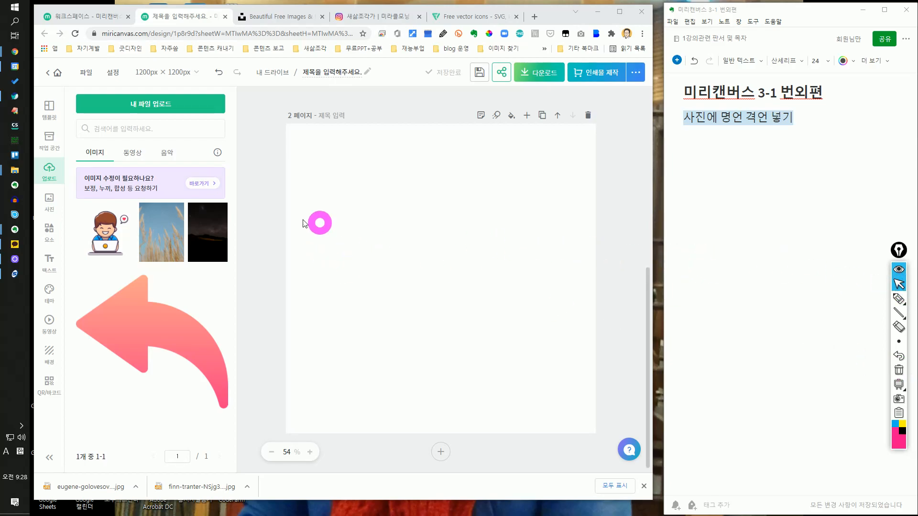
pyautogui.click(50, 199)
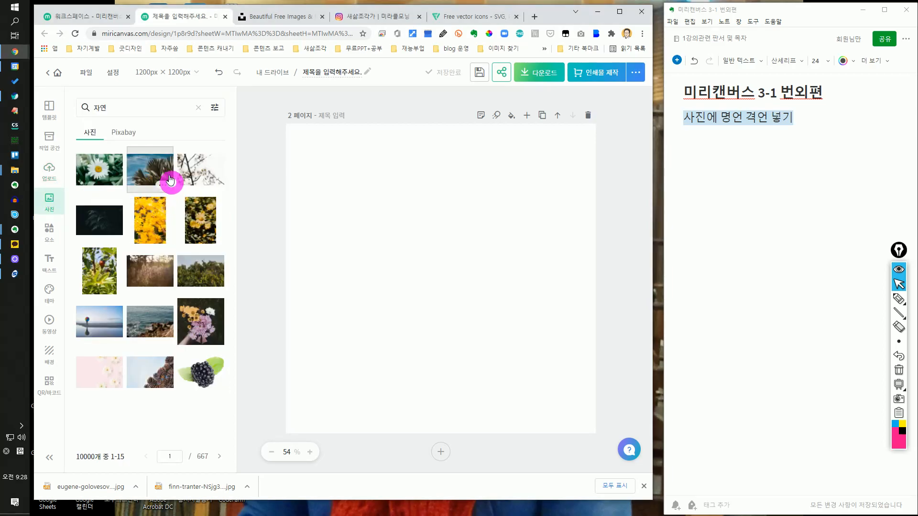
pyautogui.click(112, 137)
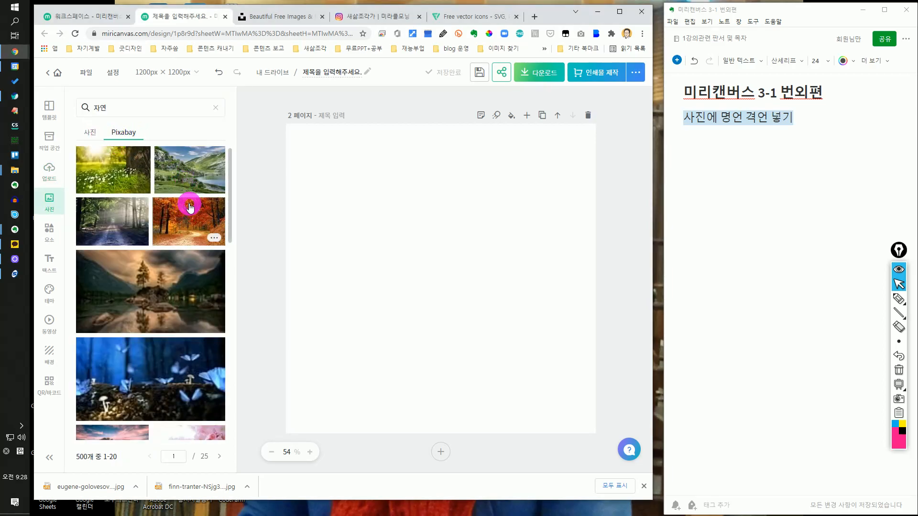
pyautogui.click(91, 131)
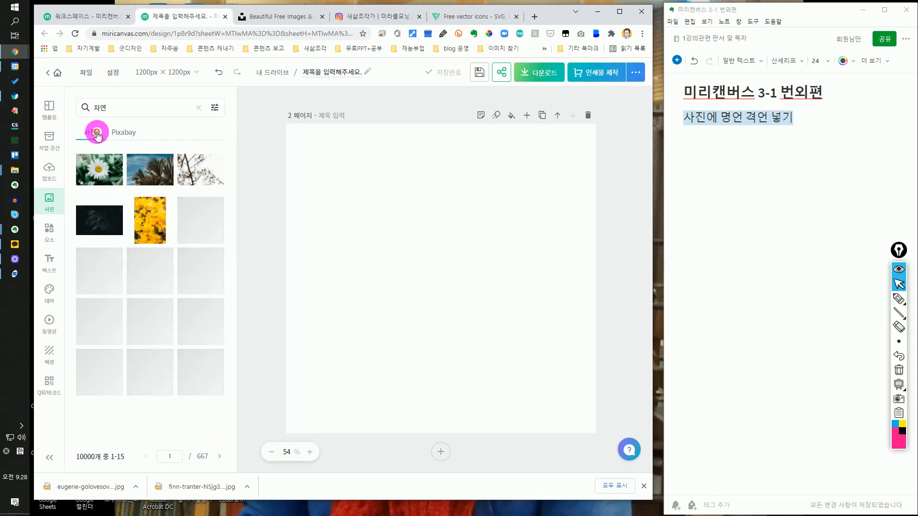
pyautogui.click(50, 171)
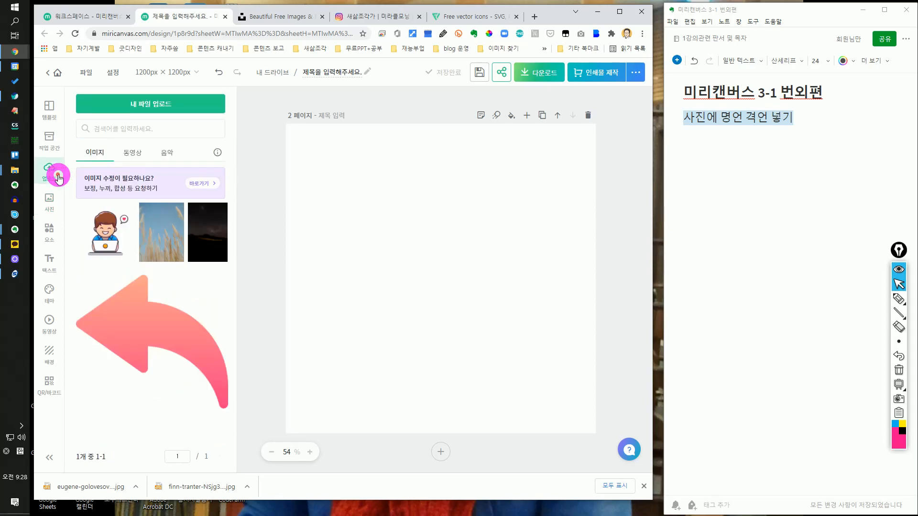
# Insert the uploaded reed photo on page 2, enlarge it over most of the page, and lock and unlock it.
pyautogui.click(168, 237)
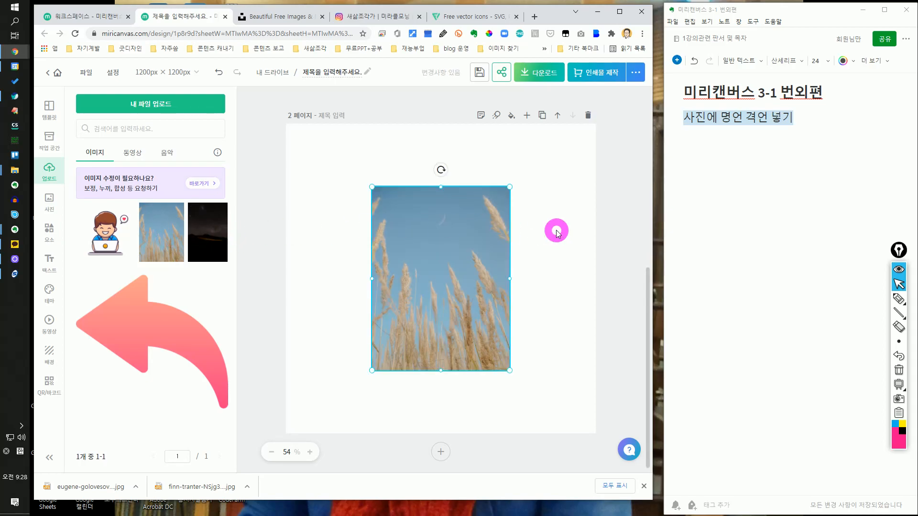
pyautogui.moveTo(511, 190)
pyautogui.mouseDown()
pyautogui.moveTo(532, 172)
pyautogui.moveTo(521, 192)
pyautogui.mouseUp()
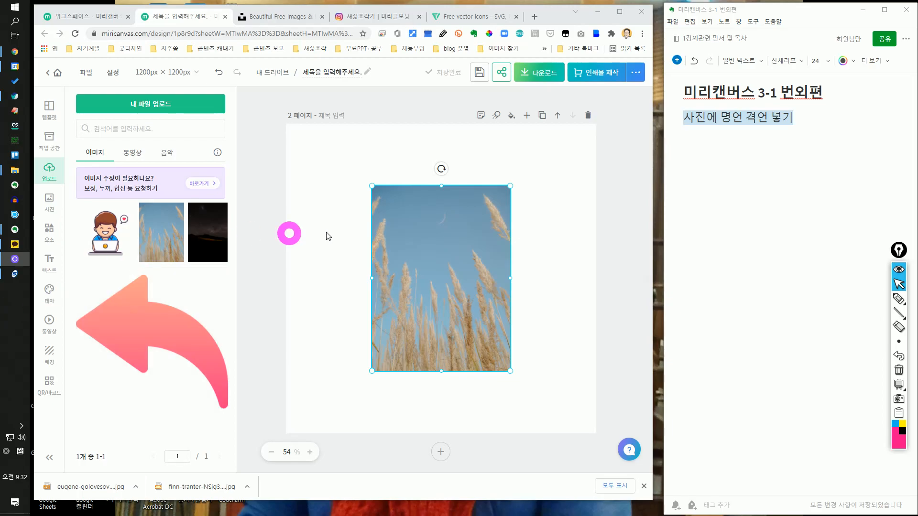
pyautogui.moveTo(510, 187); pyautogui.dragTo(572, 144)
pyautogui.moveTo(374, 366); pyautogui.dragTo(269, 480)
pyautogui.click(195, 100)
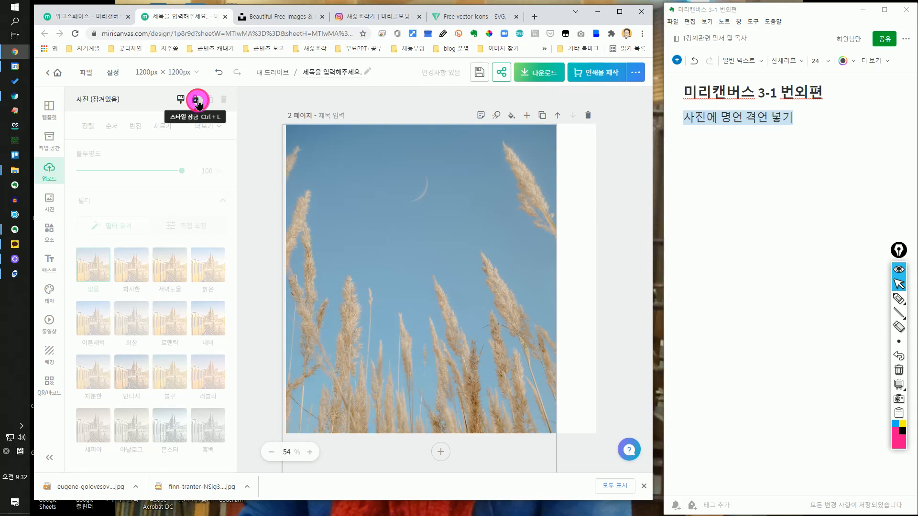
pyautogui.click(196, 100)
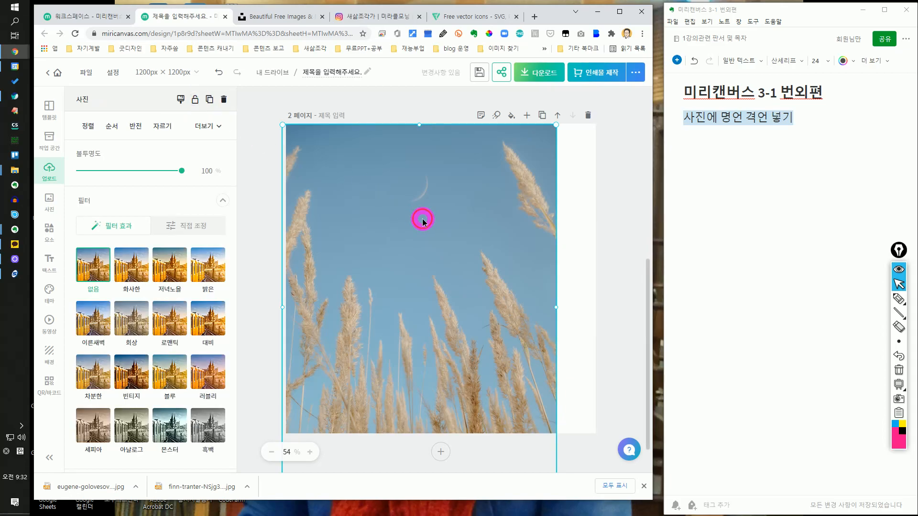
# Turn the reed photo into the page background and extract it back out as a separate photo.
pyautogui.click(210, 126)
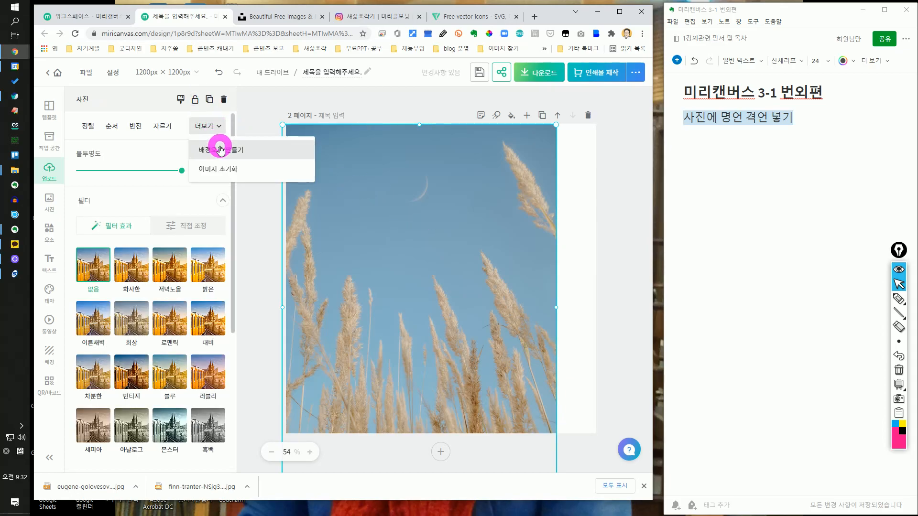
pyautogui.click(221, 151)
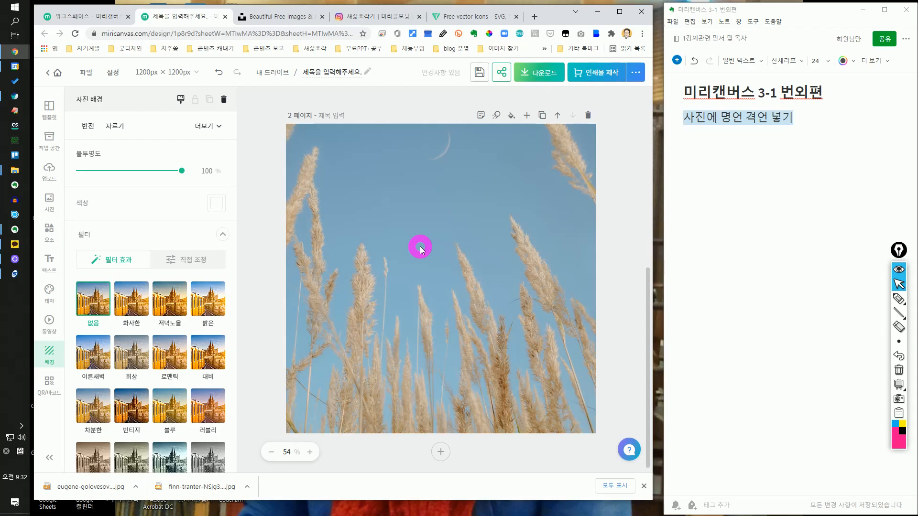
pyautogui.click(206, 126)
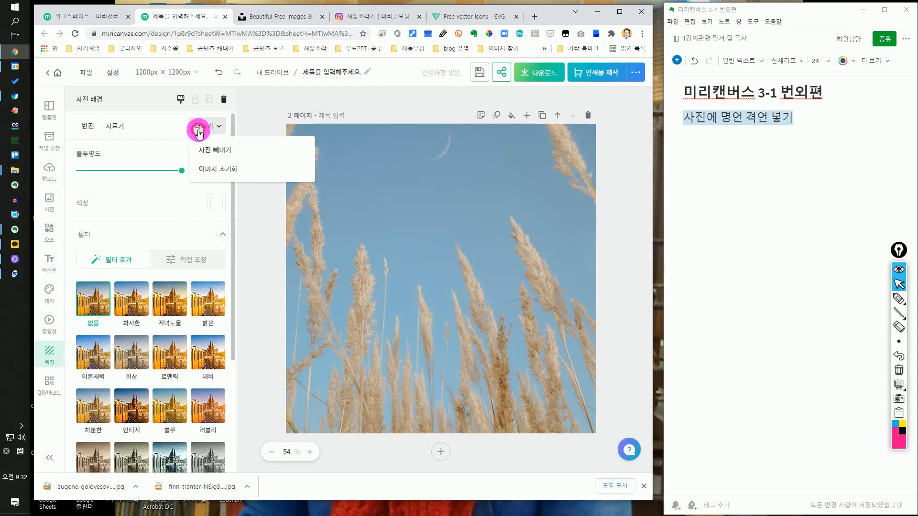
pyautogui.click(214, 150)
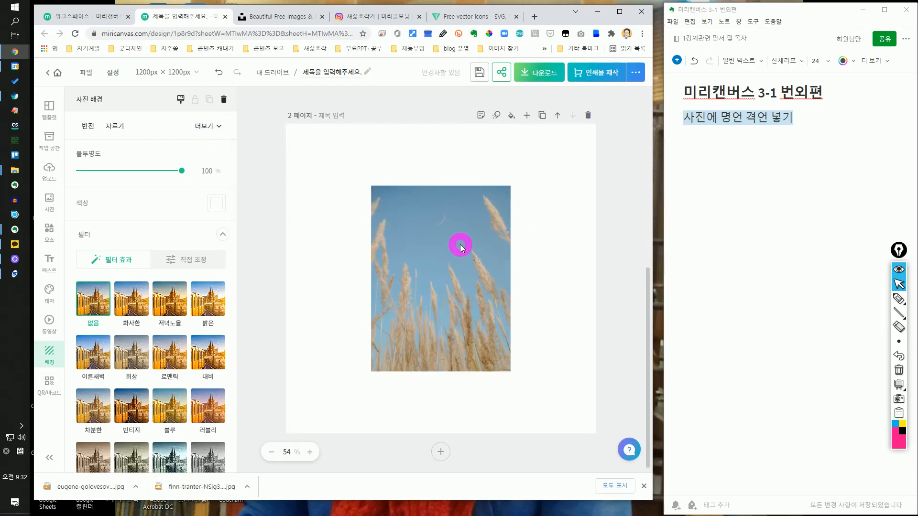
# Enlarge the extracted reed photo and position it so that it covers the whole page.
pyautogui.click(506, 210)
pyautogui.moveTo(511, 187); pyautogui.dragTo(632, 113)
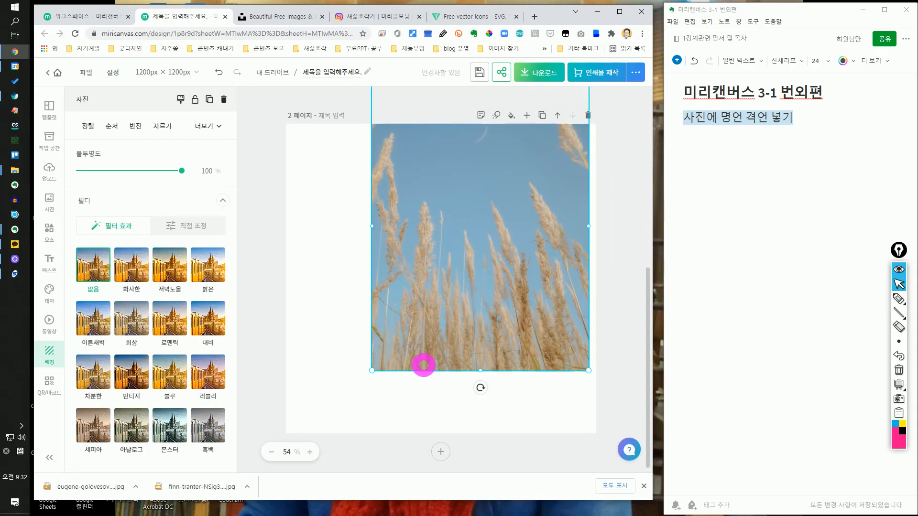
pyautogui.moveTo(375, 371); pyautogui.dragTo(248, 479)
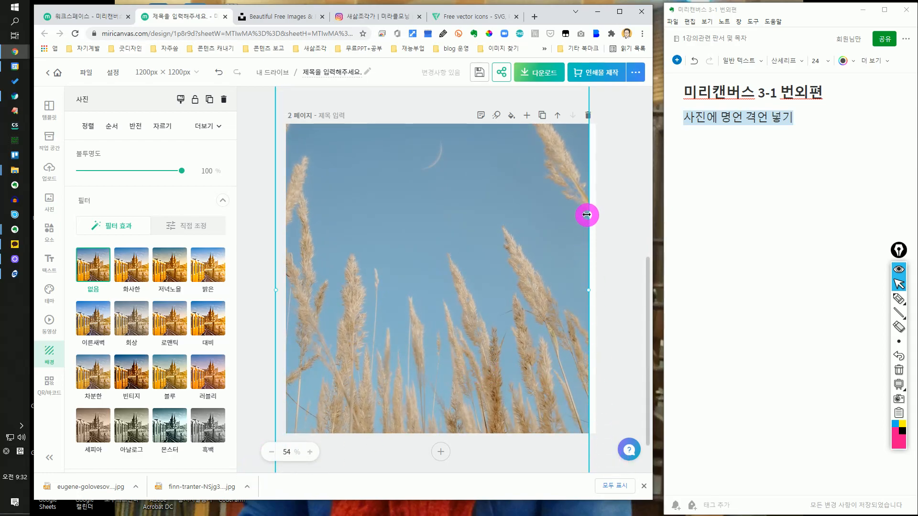
pyautogui.moveTo(498, 240); pyautogui.dragTo(512, 245)
pyautogui.moveTo(604, 93); pyautogui.dragTo(631, 72)
pyautogui.moveTo(510, 247); pyautogui.dragTo(483, 396)
# Make the enlarged reed photo the background of page 2.
pyautogui.rightClick(375, 250)
pyautogui.click(210, 138)
pyautogui.click(208, 127)
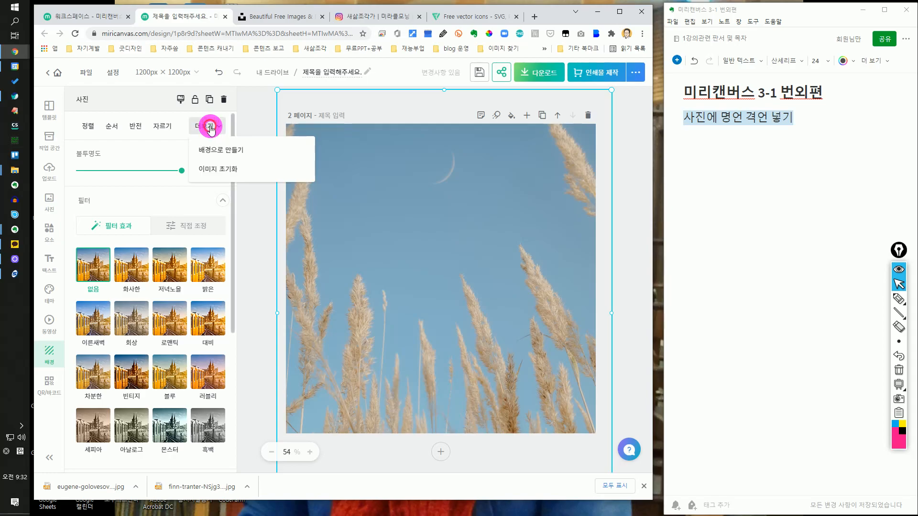
pyautogui.click(216, 148)
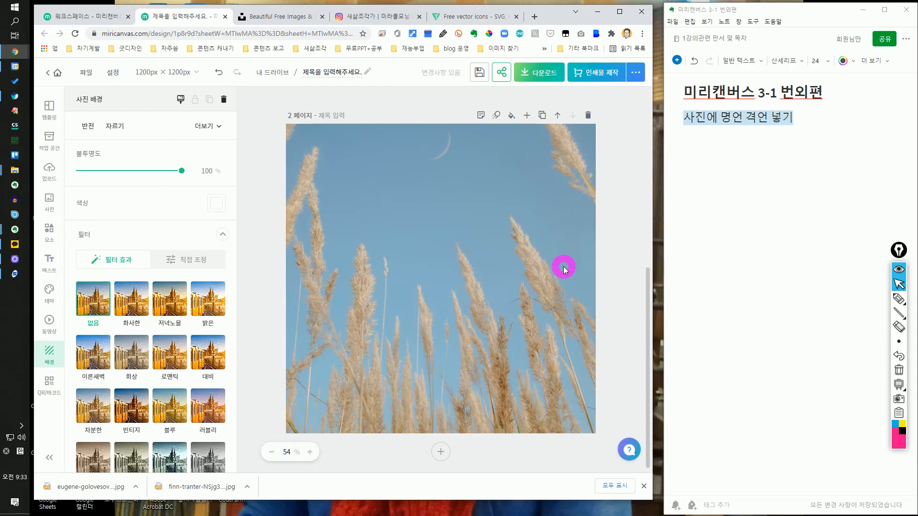
# Try the 화사한 and 저녁노을 filters on the background photo, apply the 블루 filter, and save the design.
pyautogui.click(499, 255)
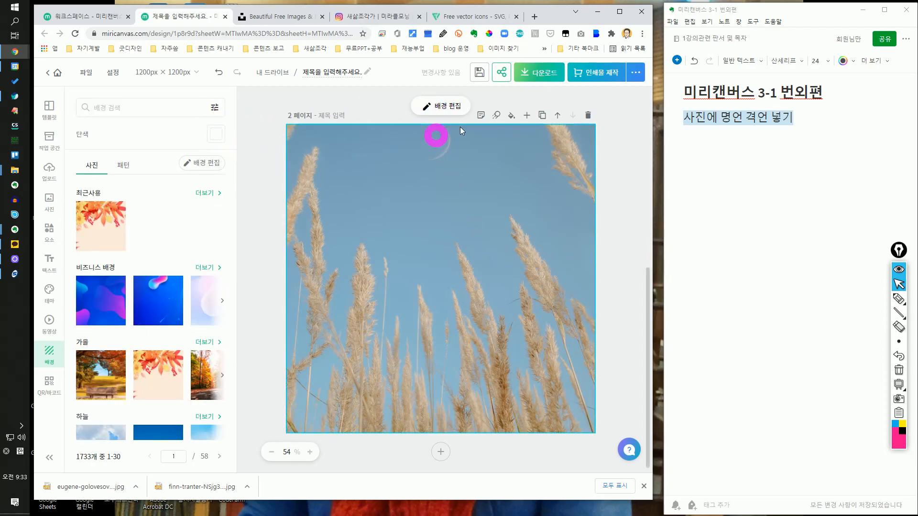
pyautogui.click(447, 105)
pyautogui.click(263, 315)
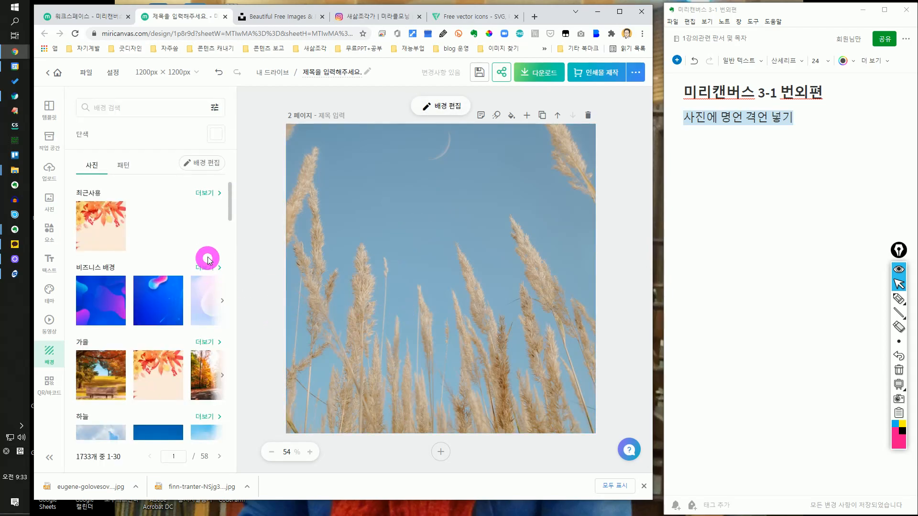
pyautogui.click(203, 163)
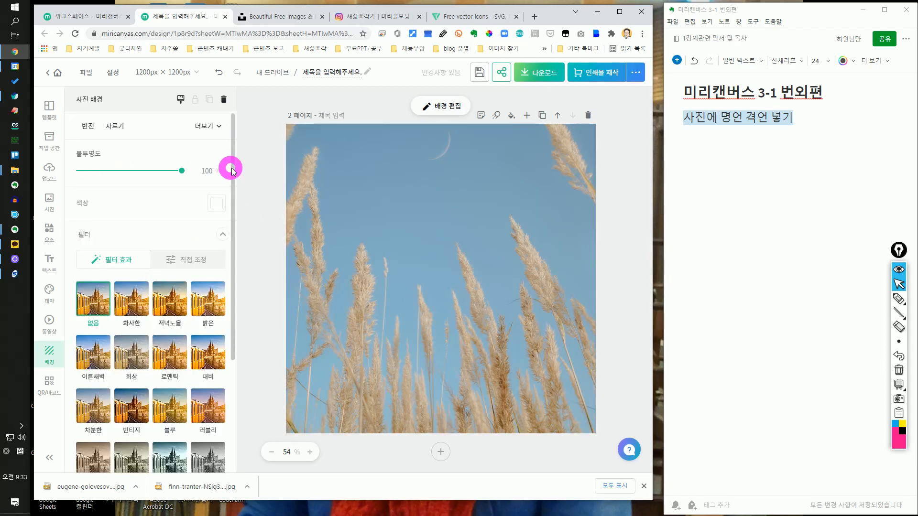
pyautogui.click(132, 309)
pyautogui.click(165, 304)
pyautogui.scroll(-3, 186, 356)
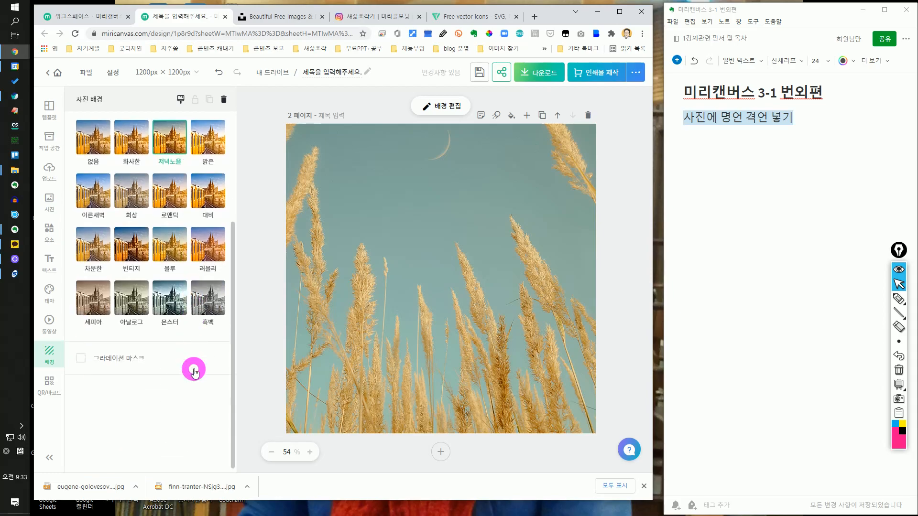
pyautogui.click(176, 248)
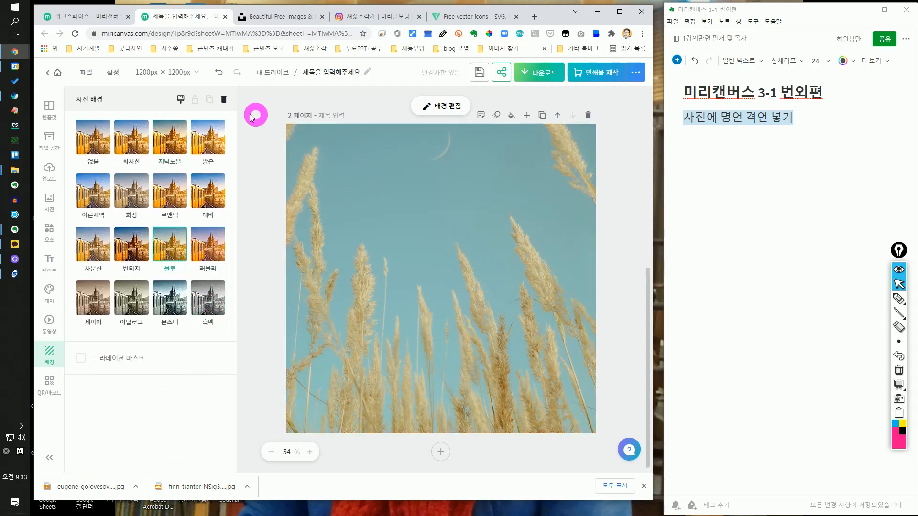
pyautogui.click(252, 142)
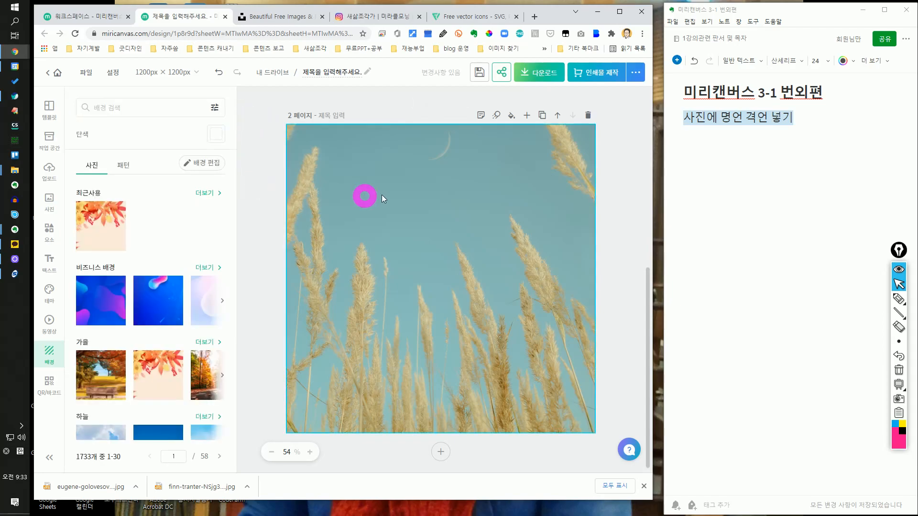
pyautogui.click(480, 73)
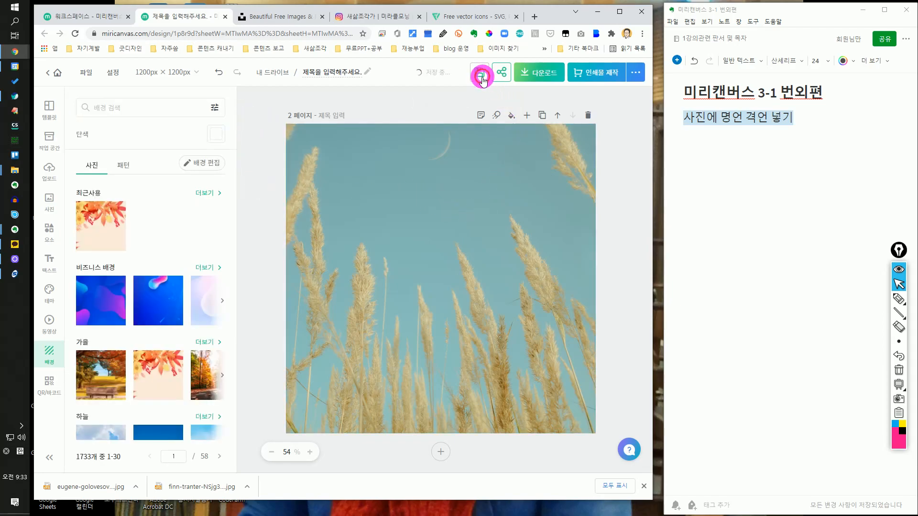
# Browse the text styles, add a 본문 텍스트 box to the page, and move it up into the sky area below the moon.
pyautogui.click(50, 258)
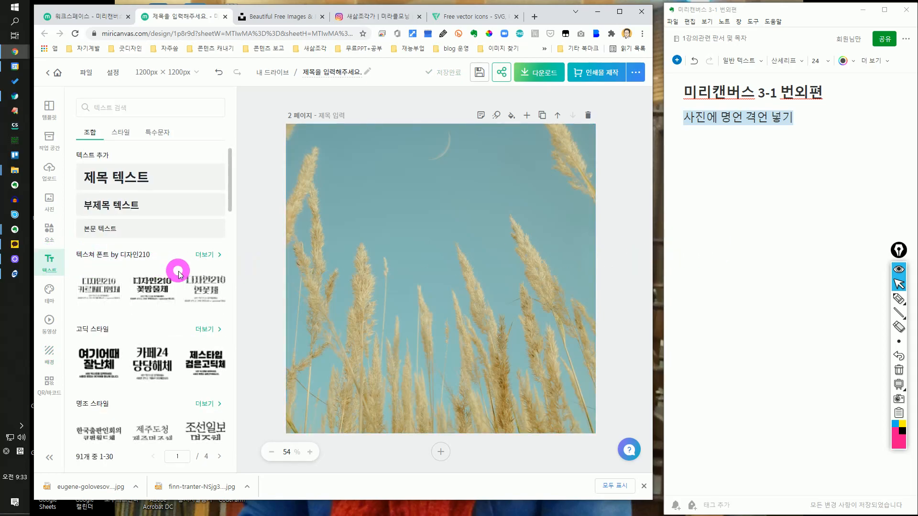
pyautogui.click(126, 134)
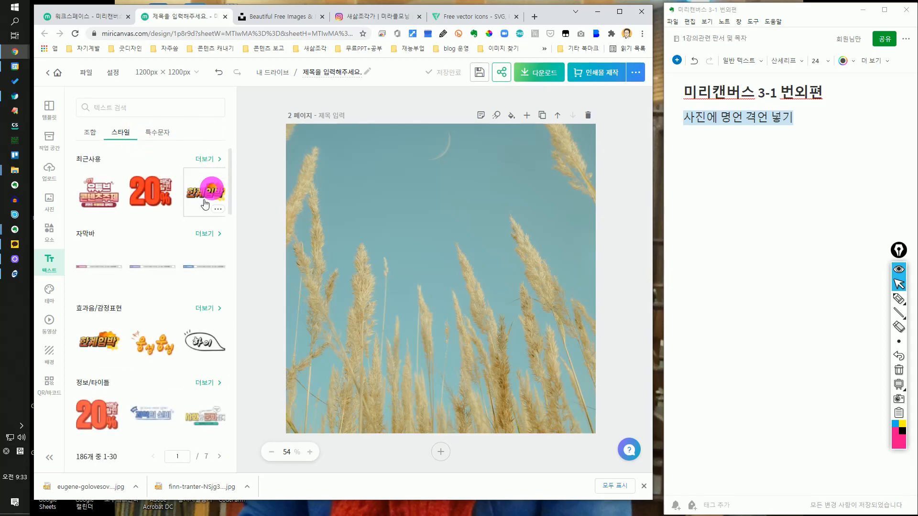
pyautogui.scroll(-7, 158, 263)
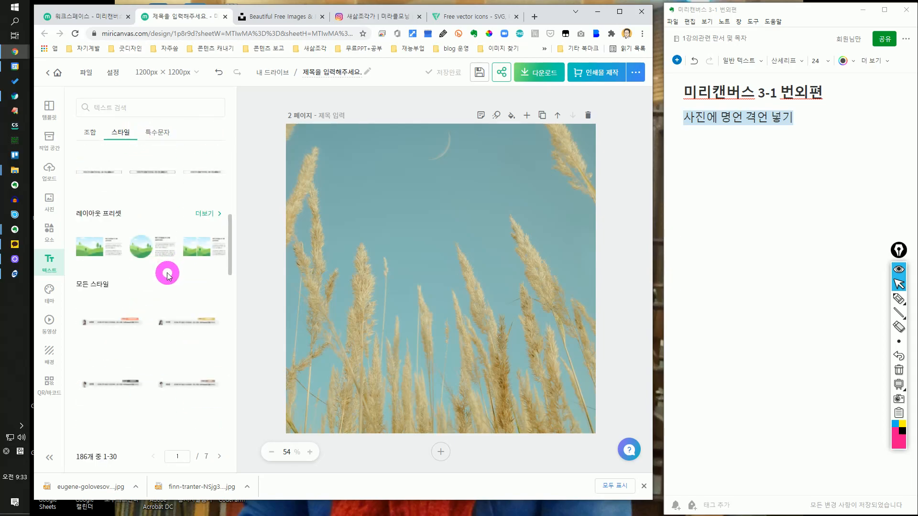
pyautogui.scroll(-3, 168, 275)
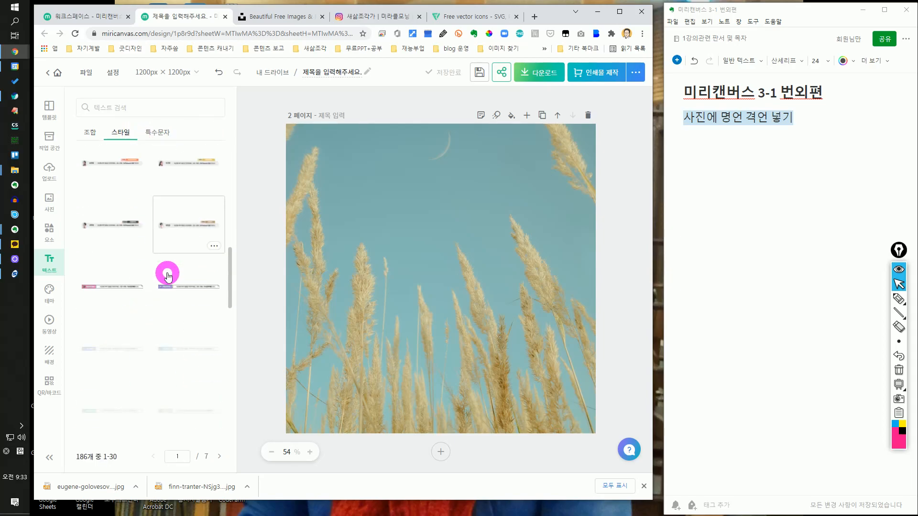
pyautogui.click(94, 133)
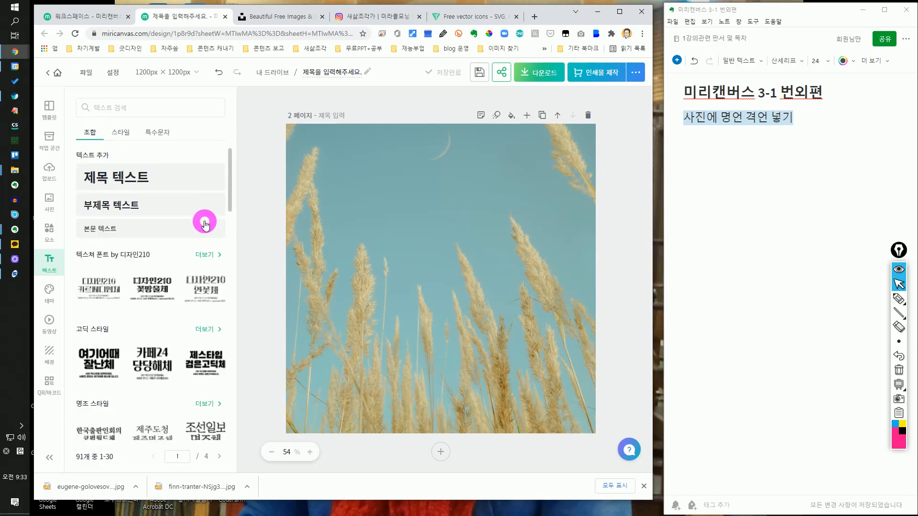
pyautogui.click(140, 228)
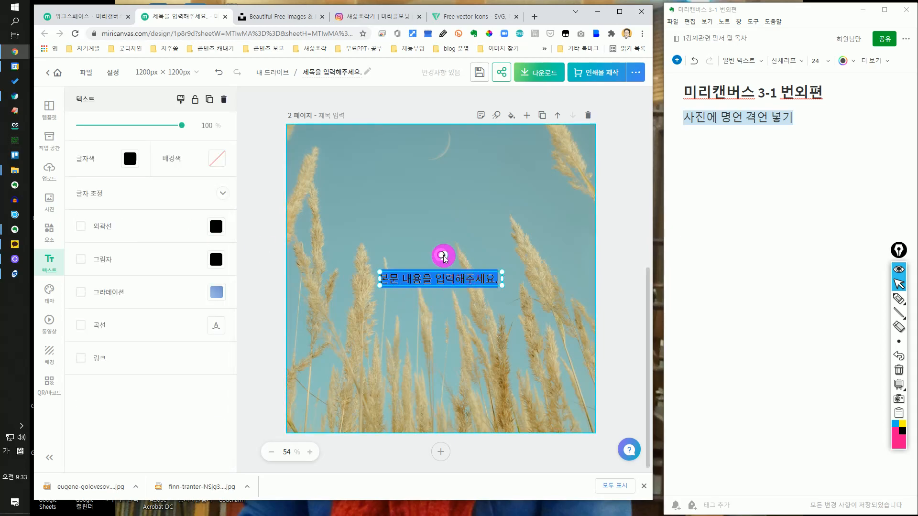
pyautogui.click(553, 276)
pyautogui.click(478, 276)
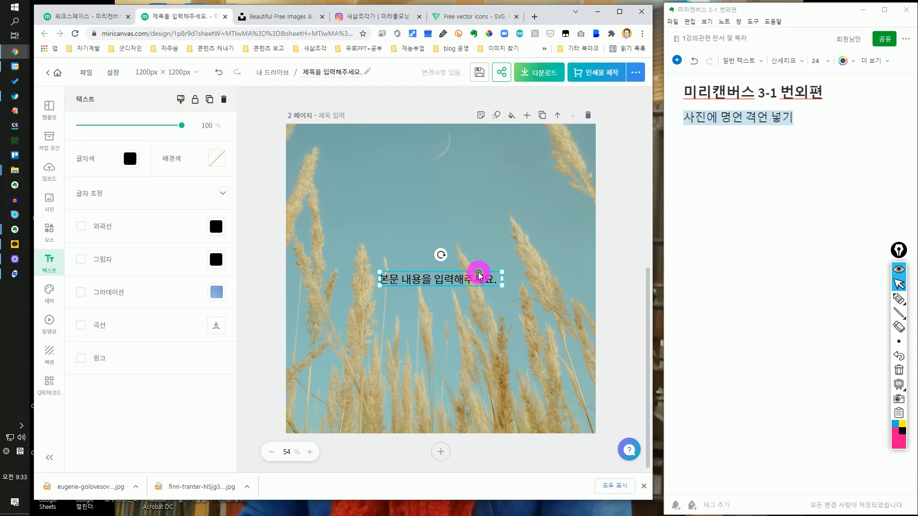
pyautogui.moveTo(478, 275); pyautogui.dragTo(441, 175)
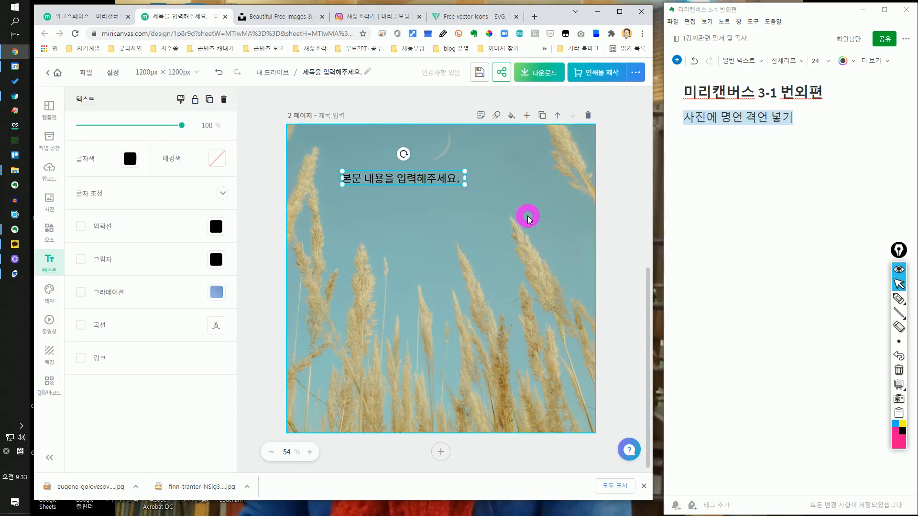
# Replace the placeholder with the lines "새삶조각사 그냥쫌해 / 흥해라! / 우리 미라클모닝 가족 여러분 / 모두 파이팅~" and shift the box slightly down.
pyautogui.doubleClick(411, 178)
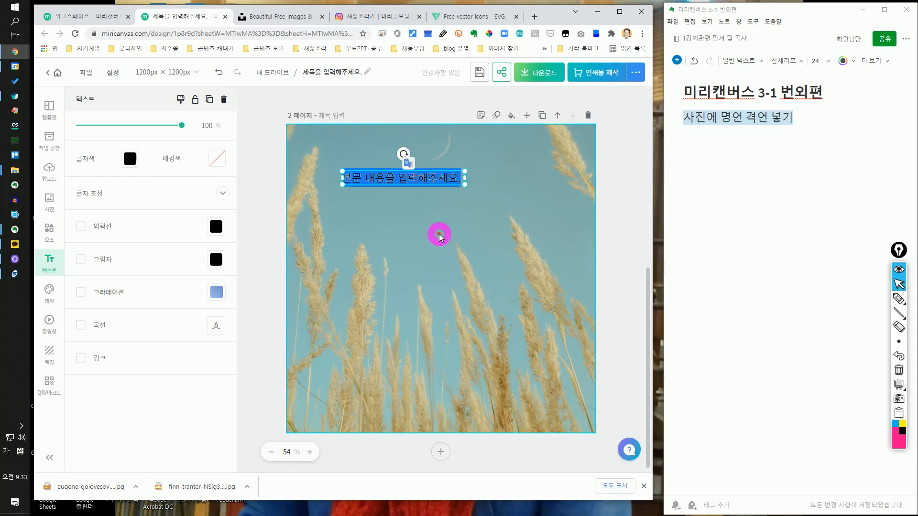
pyautogui.write('새ㅔㅅ')
pyautogui.press('BackSpace')
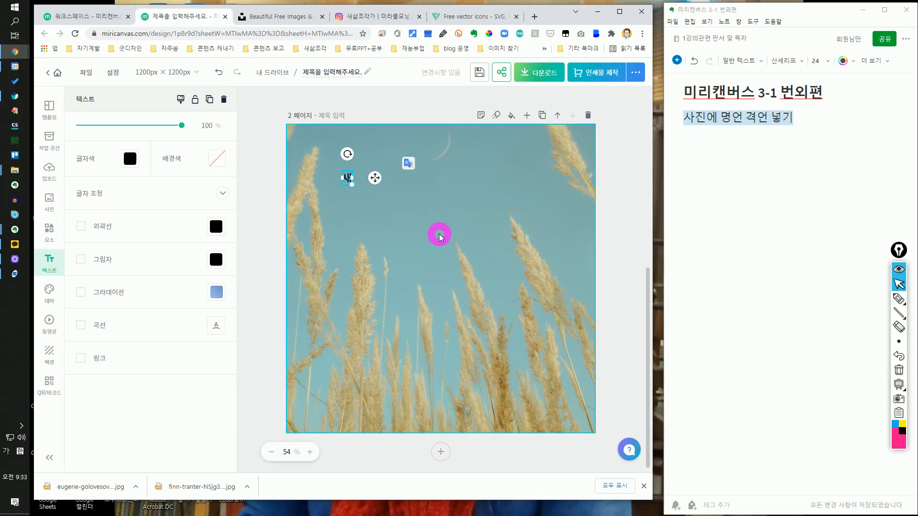
pyautogui.write('시')
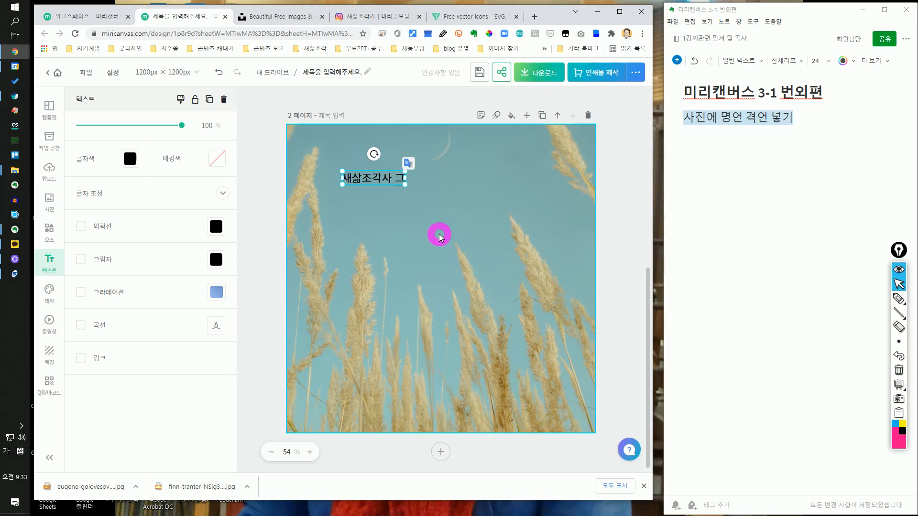
pyautogui.write('해')
pyautogui.press('Return')
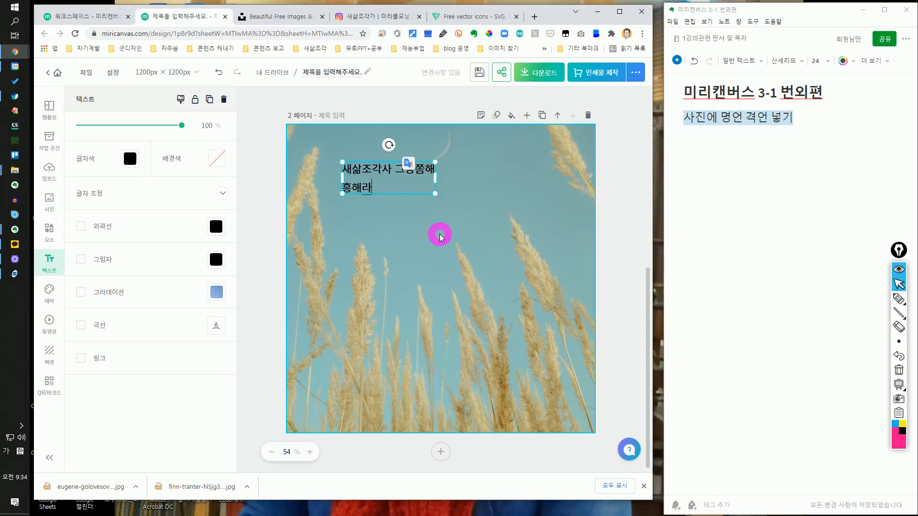
pyautogui.press('Return')
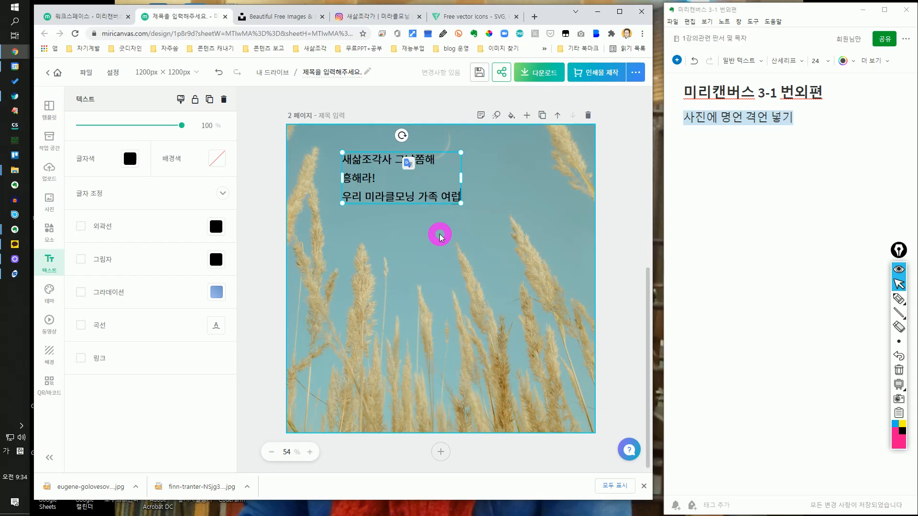
pyautogui.press('Return')
pyautogui.write('ㅁ')
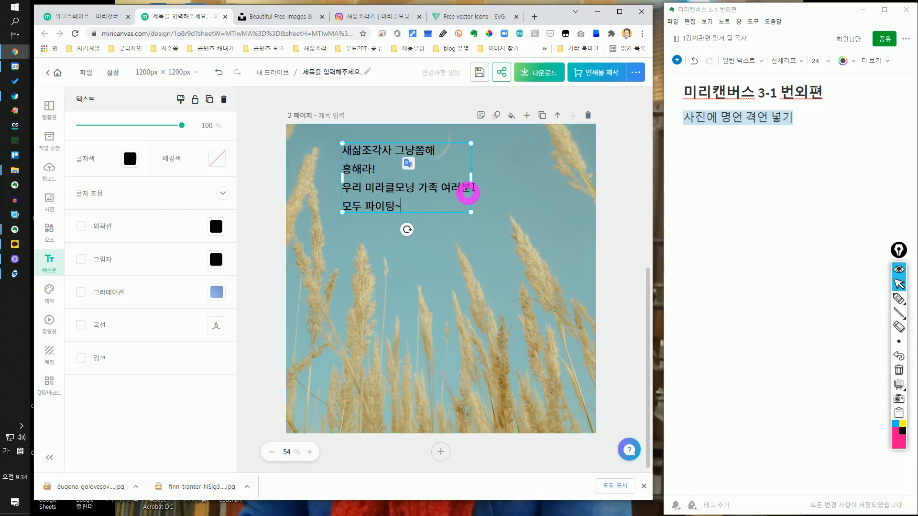
pyautogui.click(440, 106)
pyautogui.moveTo(425, 154); pyautogui.dragTo(422, 170)
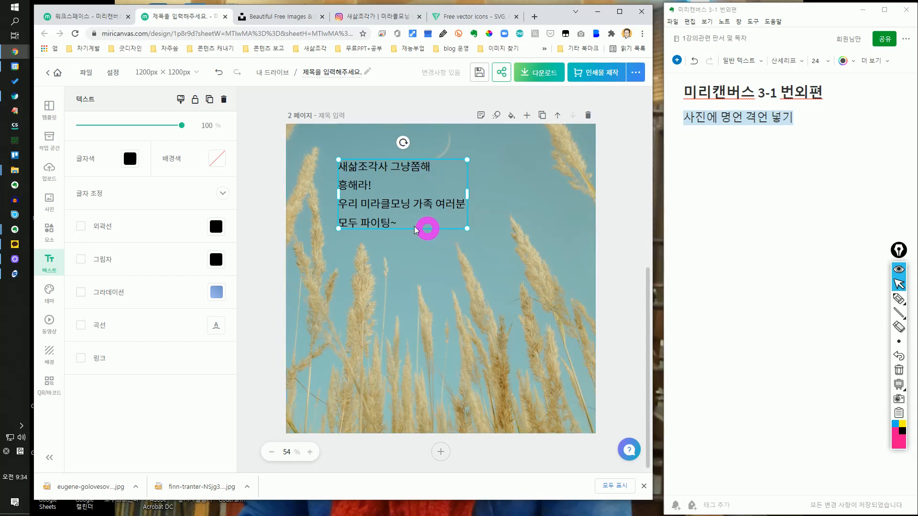
# Try the fonts THE녹차덕후, THE뉴스속보miri, THE또박또박 and THE명품명조EB on the quote text.
pyautogui.click(129, 159)
pyautogui.click(129, 160)
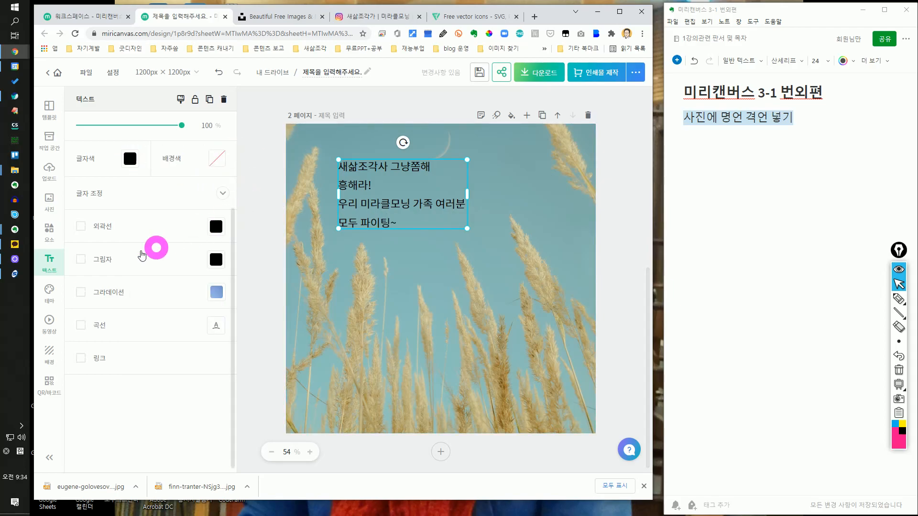
pyautogui.scroll(3, 154, 248)
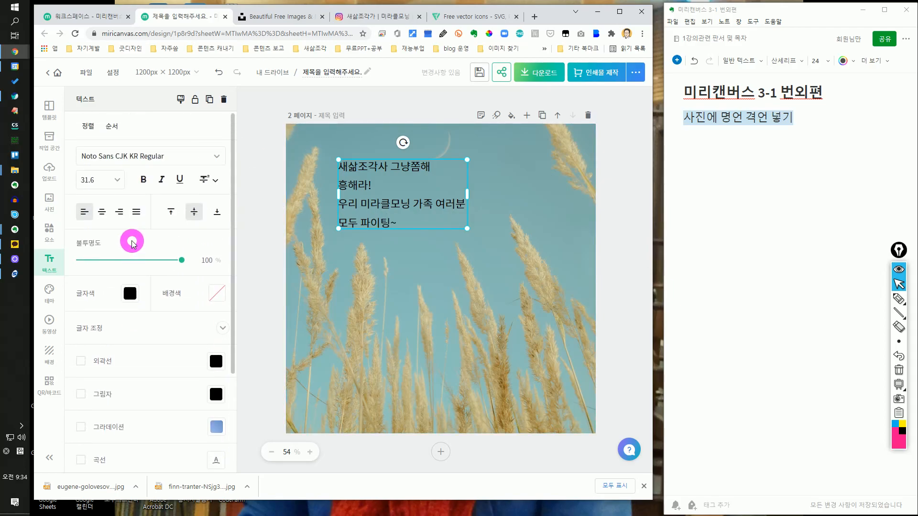
pyautogui.click(213, 157)
pyautogui.scroll(-10, 189, 290)
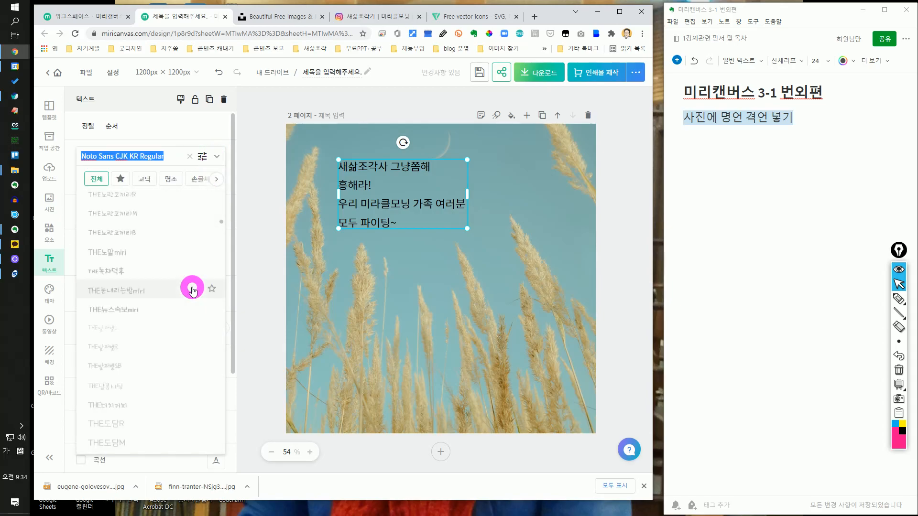
pyautogui.click(164, 271)
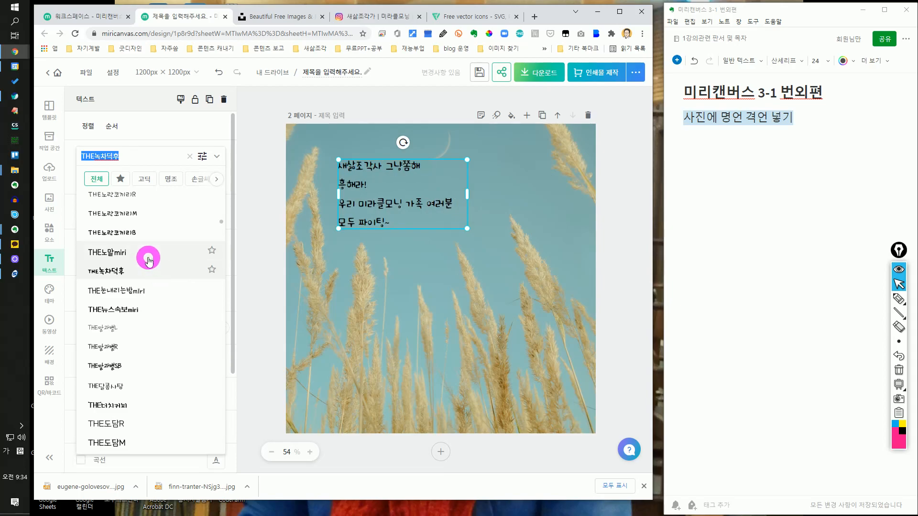
pyautogui.click(157, 308)
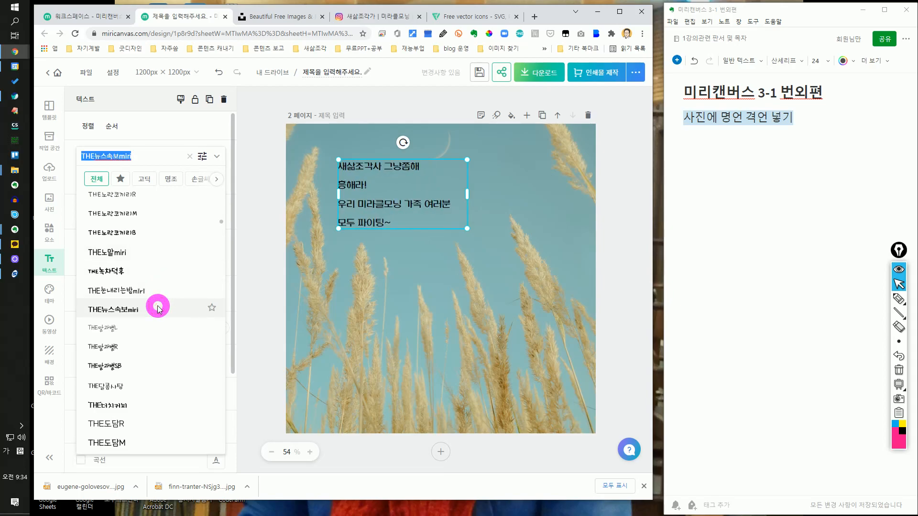
pyautogui.scroll(-6, 159, 306)
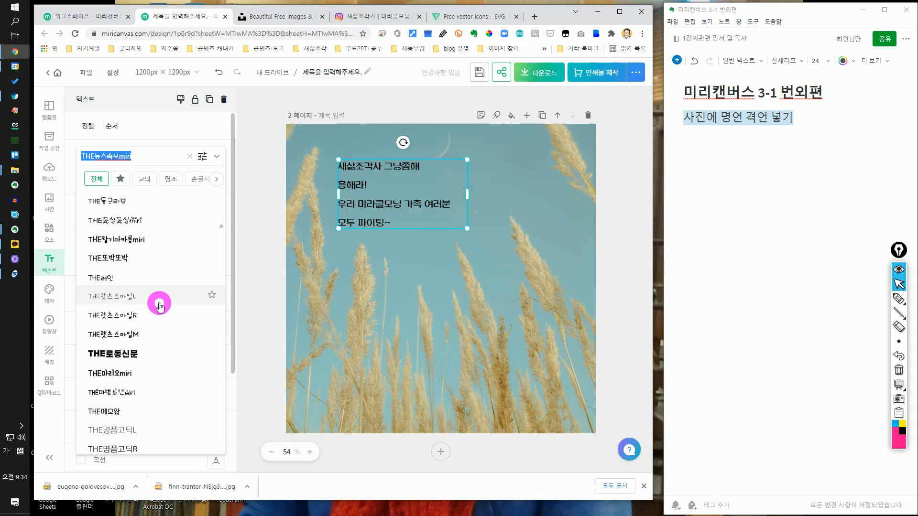
pyautogui.click(134, 260)
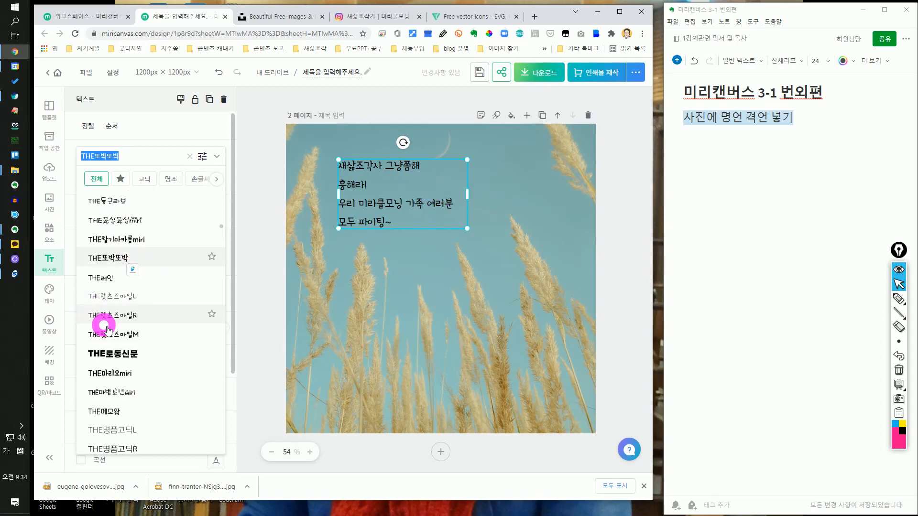
pyautogui.scroll(-3, 113, 329)
pyautogui.scroll(-5, 129, 325)
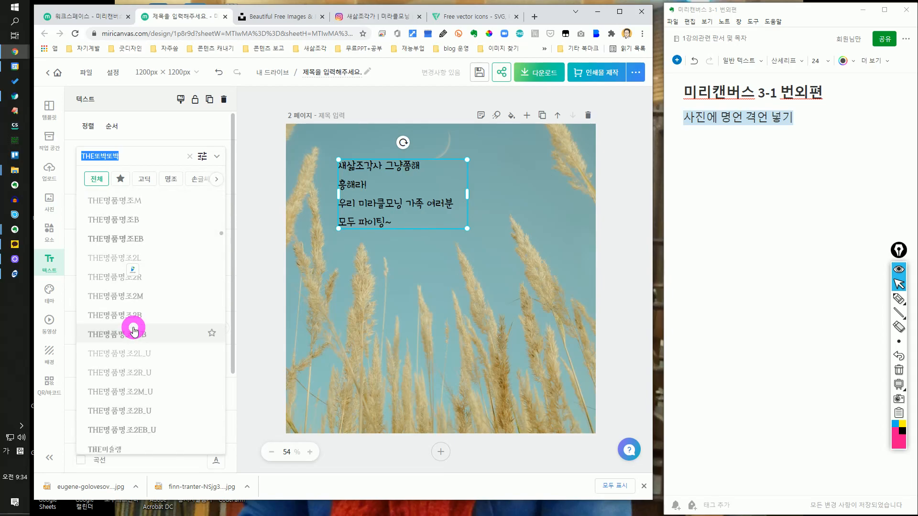
pyautogui.click(143, 239)
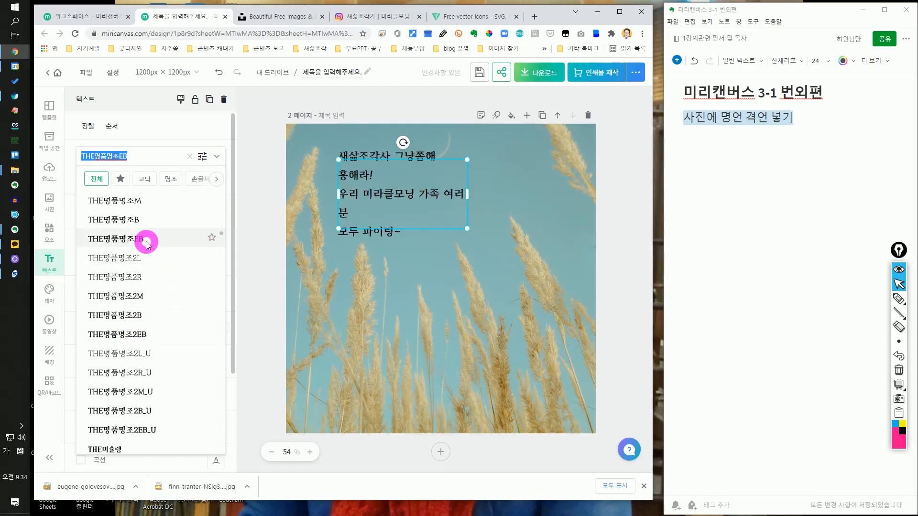
# Set the quote text's font to 210 백두산OTF R Special.
pyautogui.scroll(-5, 205, 292)
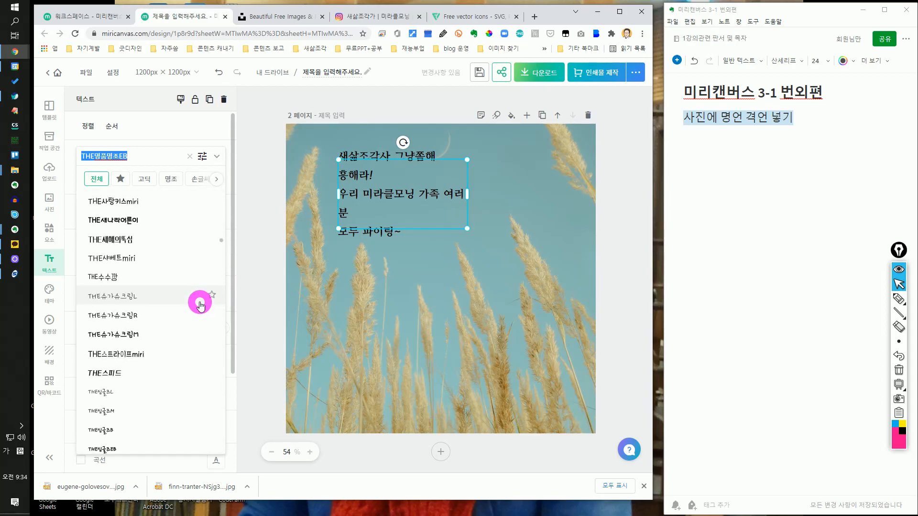
pyautogui.scroll(-3, 200, 305)
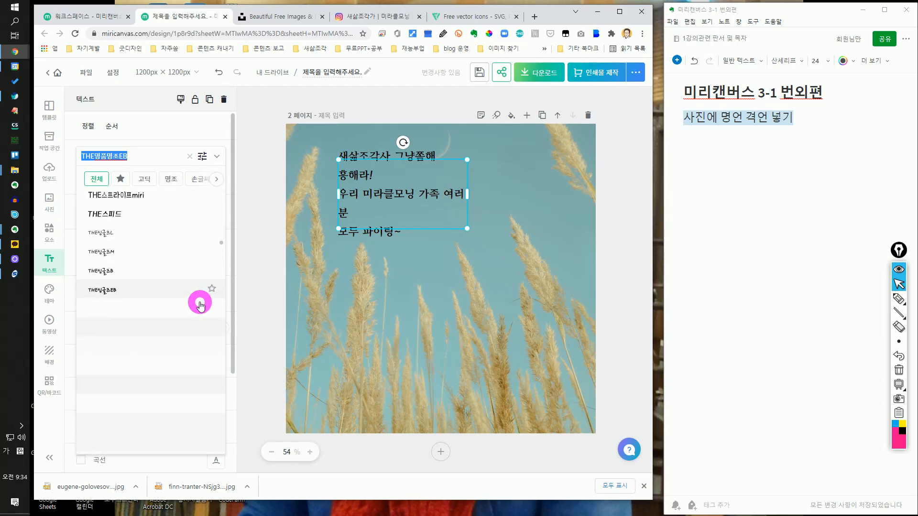
pyautogui.scroll(-3, 200, 306)
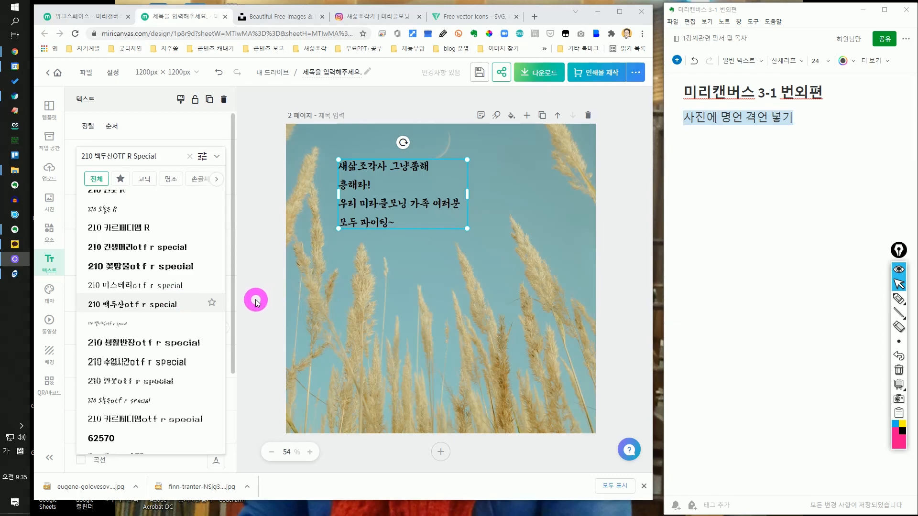
pyautogui.click(261, 236)
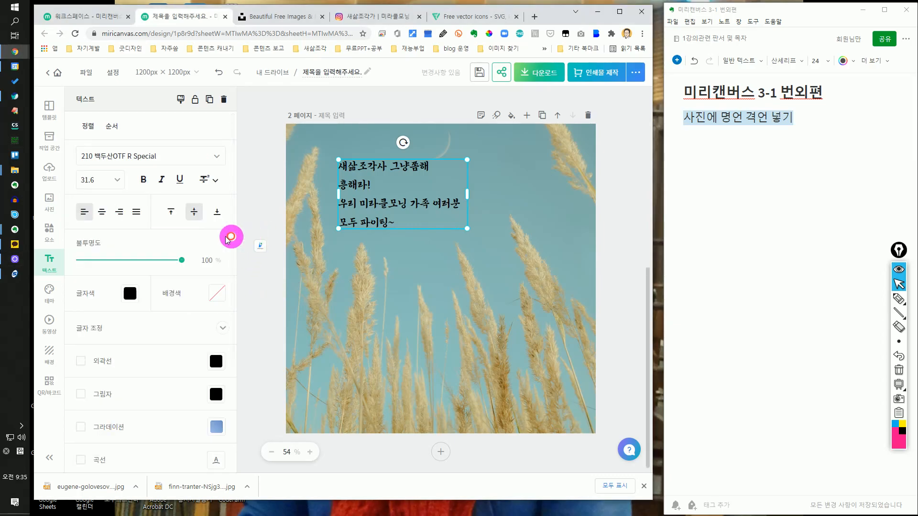
# Enlarge the quote text box with font size 40 and place it in the open sky just below the moon.
pyautogui.moveTo(467, 162); pyautogui.dragTo(499, 142)
pyautogui.moveTo(335, 229); pyautogui.dragTo(317, 240)
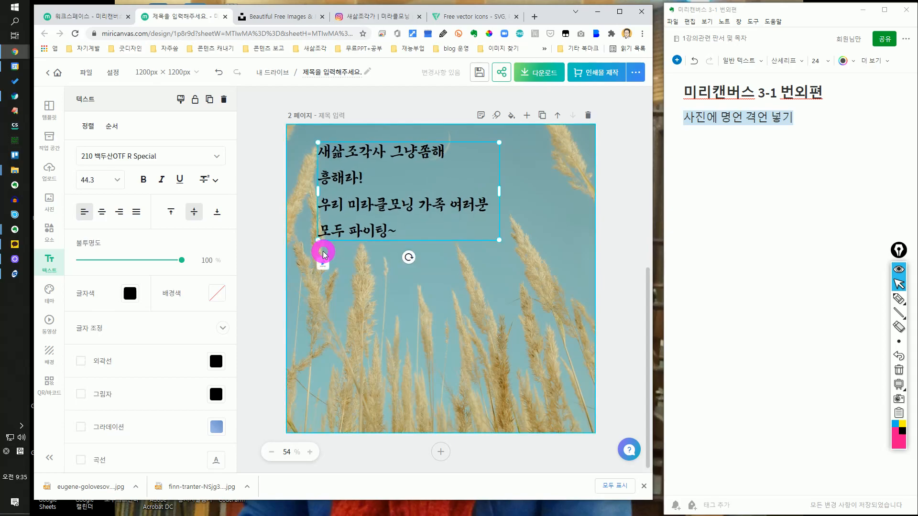
pyautogui.click(98, 180)
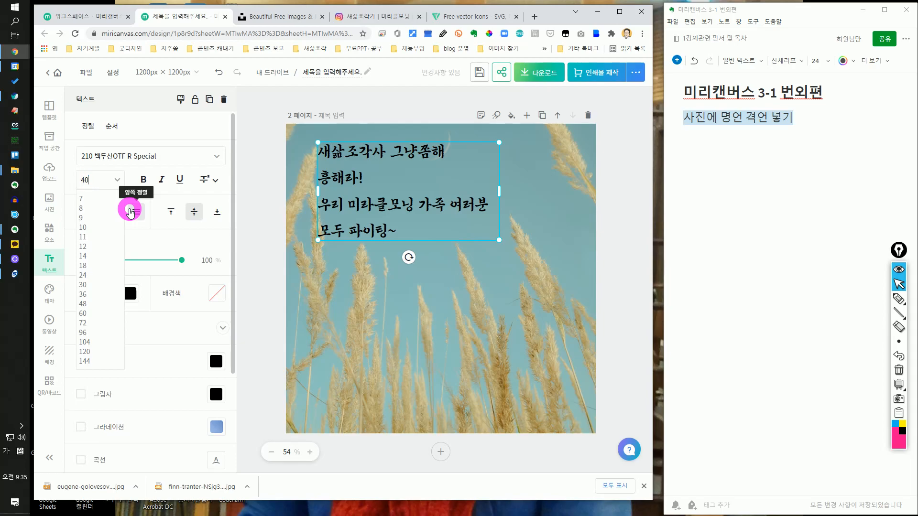
pyautogui.click(130, 211)
pyautogui.click(416, 187)
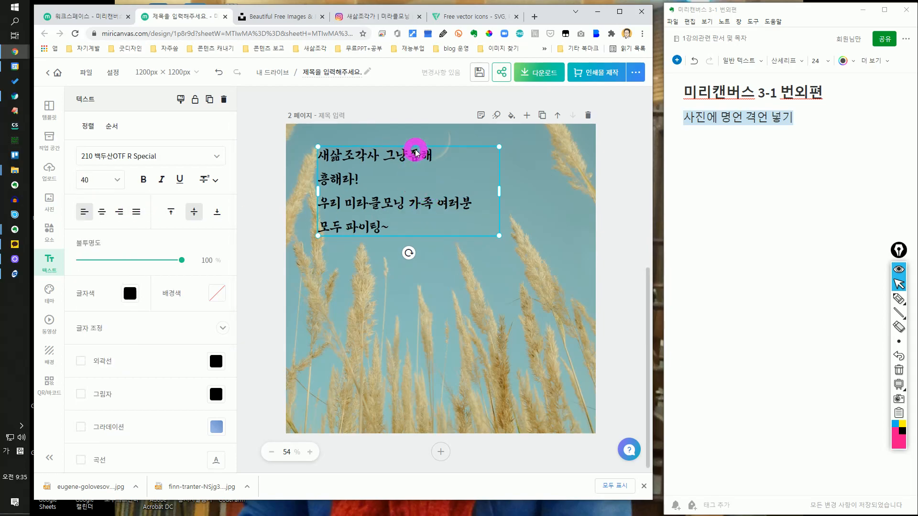
pyautogui.moveTo(422, 237); pyautogui.dragTo(450, 250)
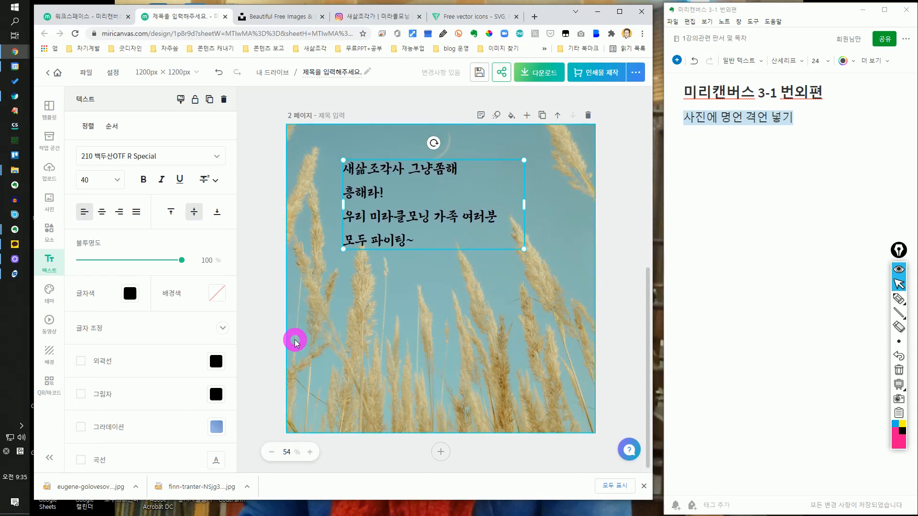
# Apply bold and italic to the whole quote text.
pyautogui.click(142, 180)
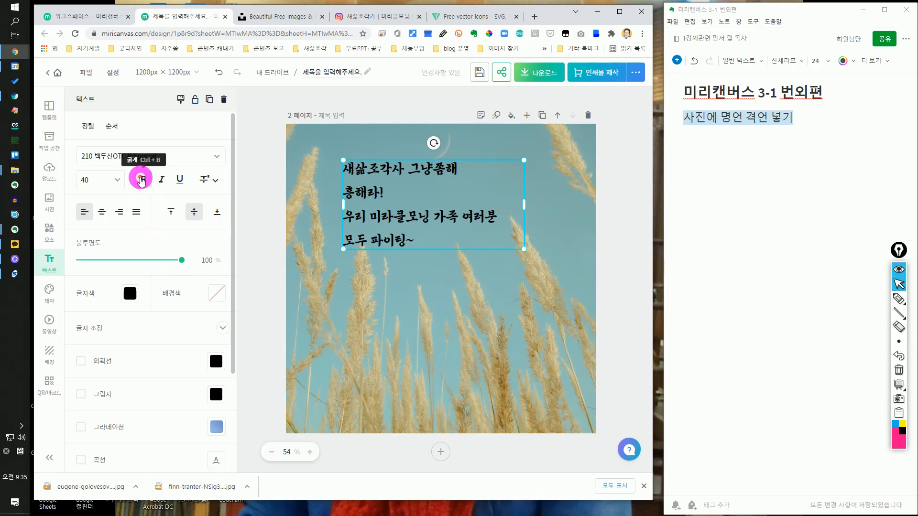
pyautogui.click(165, 182)
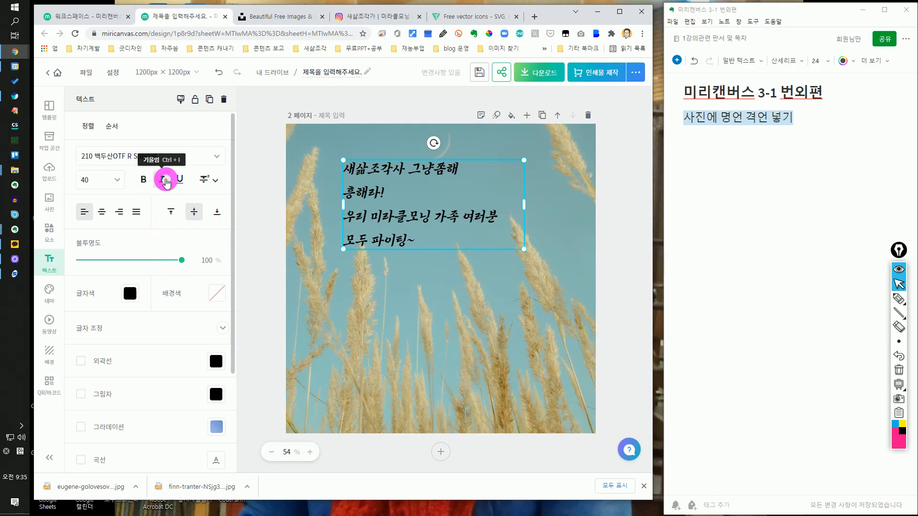
pyautogui.scroll(-3, 175, 335)
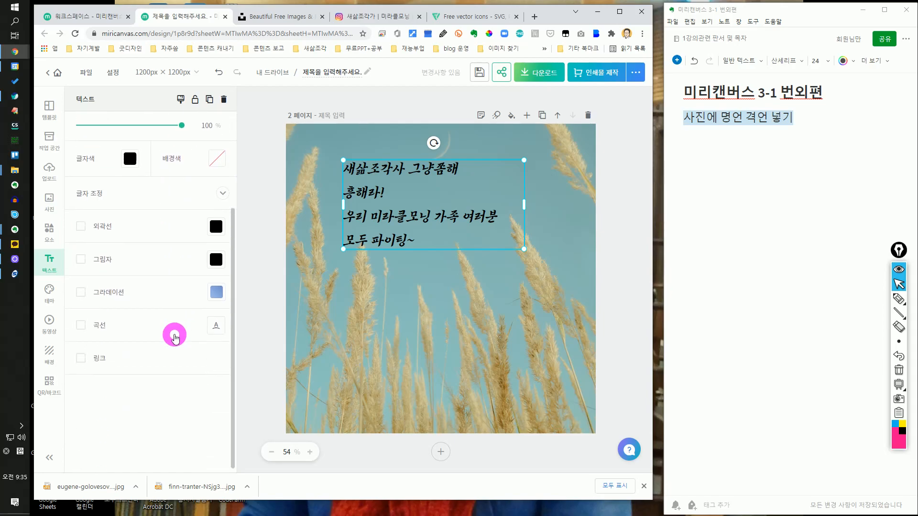
pyautogui.click(369, 97)
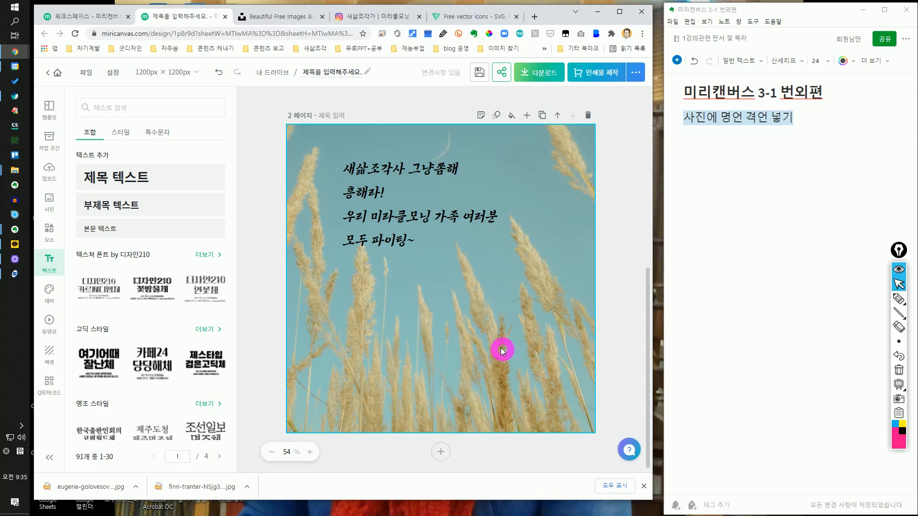
# Add an outline (외곽선) to the quote text and color it white (#FFFFFF).
pyautogui.click(430, 223)
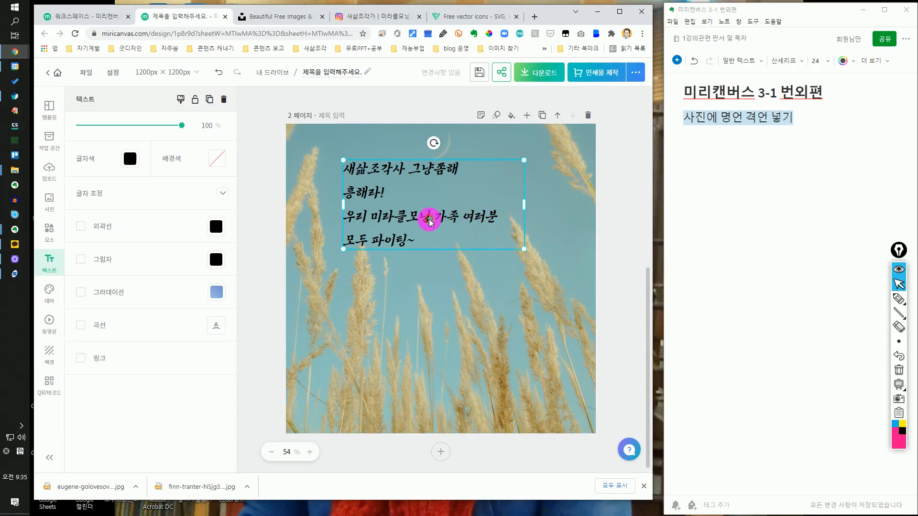
pyautogui.click(80, 226)
pyautogui.click(221, 231)
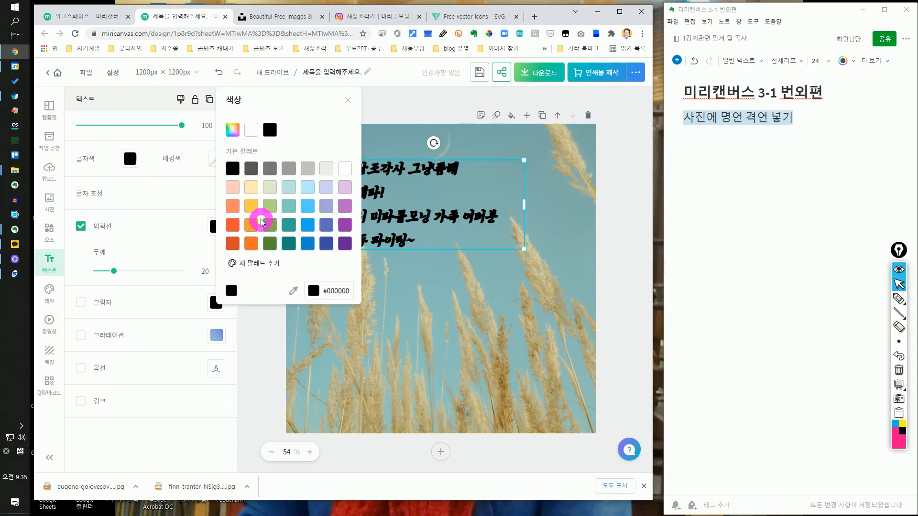
pyautogui.click(257, 131)
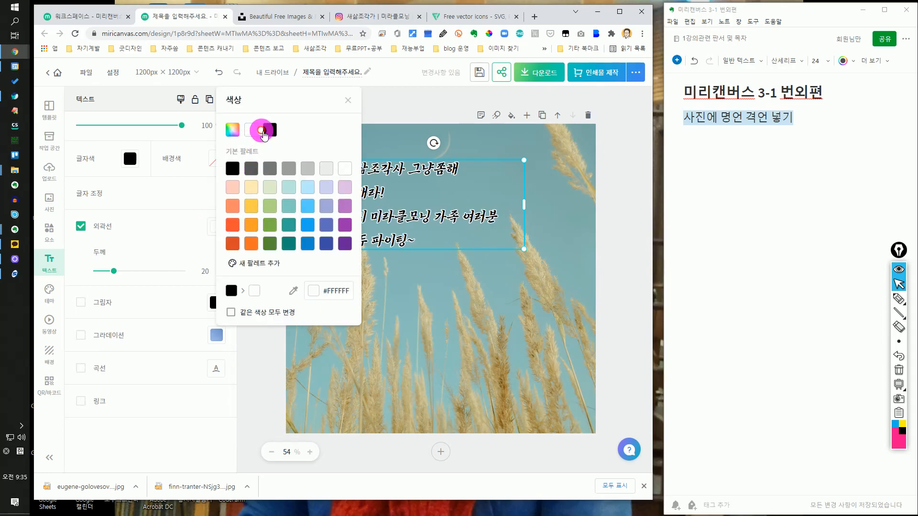
pyautogui.click(351, 102)
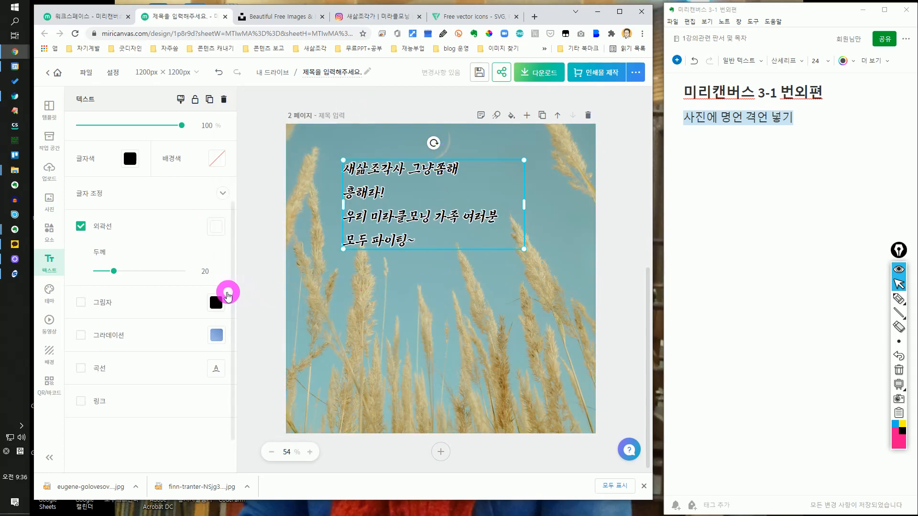
# Pick white again for the quote text's outline and set the outline thickness to 42.
pyautogui.click(215, 227)
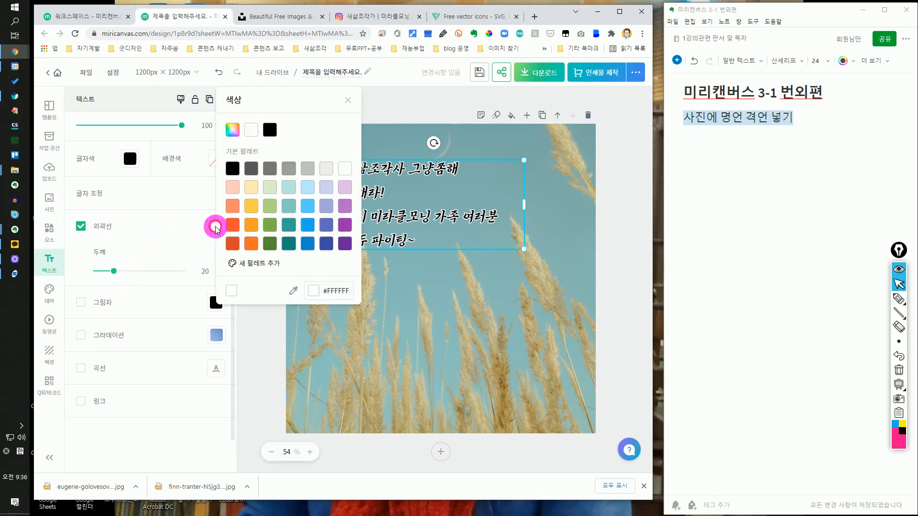
pyautogui.click(257, 130)
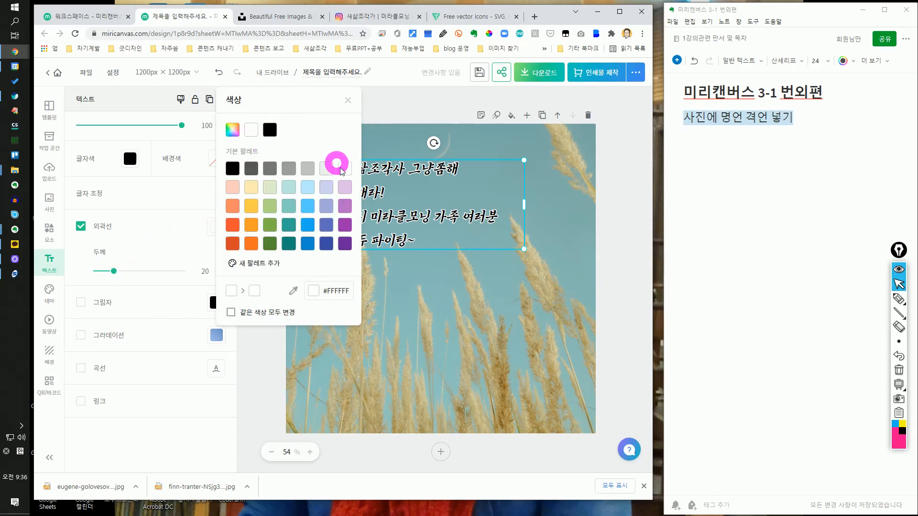
pyautogui.click(269, 384)
pyautogui.moveTo(118, 278)
pyautogui.mouseDown()
pyautogui.moveTo(116, 270)
pyautogui.moveTo(160, 271)
pyautogui.moveTo(125, 271)
pyautogui.moveTo(145, 273)
pyautogui.moveTo(133, 271)
pyautogui.mouseUp()
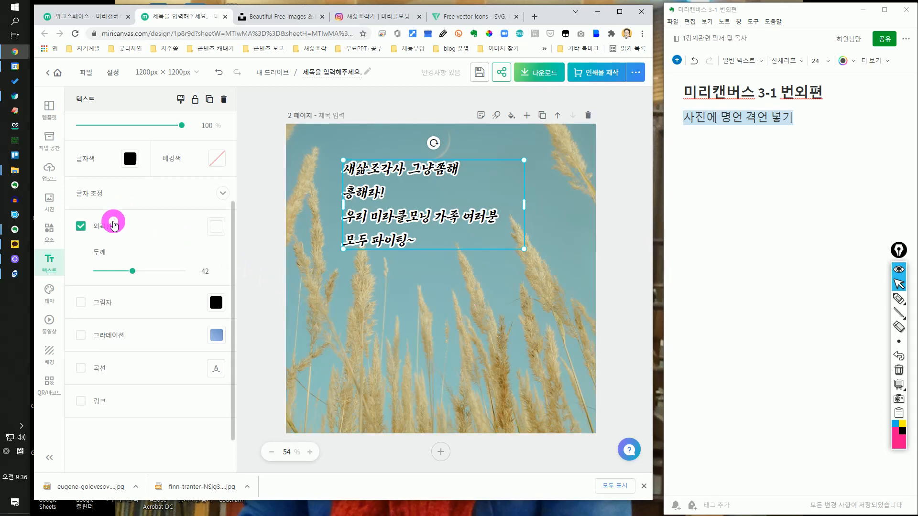
# Add a black shadow (그림자) to the quote text with direction 252° and opacity 47%.
pyautogui.click(82, 303)
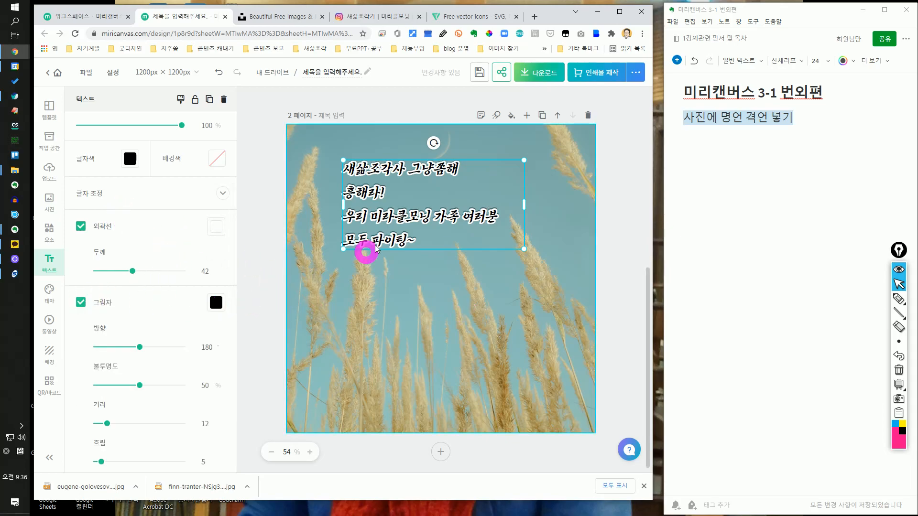
pyautogui.click(217, 305)
pyautogui.click(216, 304)
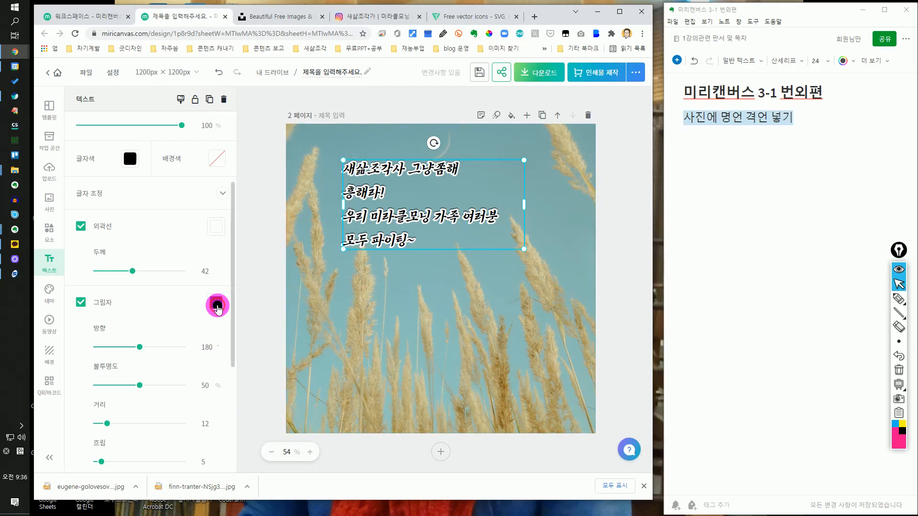
pyautogui.moveTo(142, 349)
pyautogui.mouseDown()
pyautogui.moveTo(149, 352)
pyautogui.moveTo(113, 352)
pyautogui.moveTo(137, 352)
pyautogui.moveTo(130, 340)
pyautogui.mouseUp()
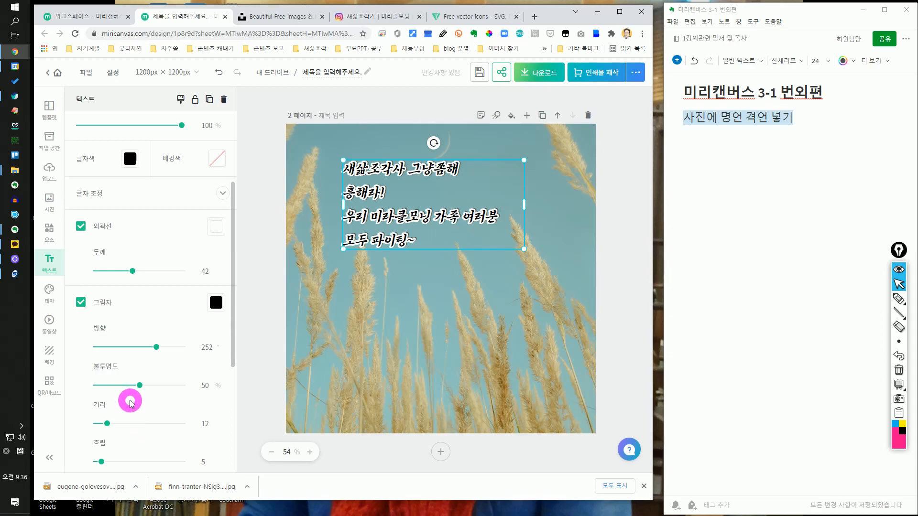
pyautogui.moveTo(140, 385)
pyautogui.mouseDown()
pyautogui.moveTo(118, 389)
pyautogui.moveTo(162, 386)
pyautogui.moveTo(127, 394)
pyautogui.mouseUp()
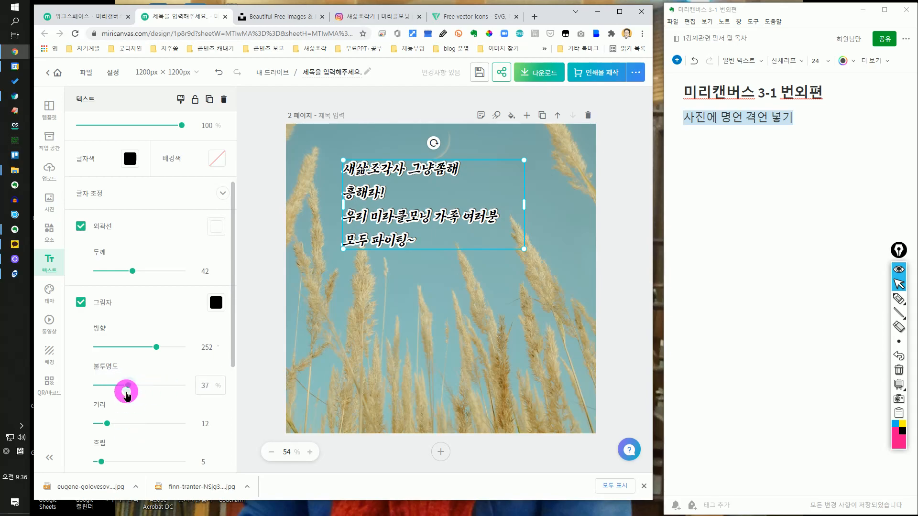
# Try the gradient (그라데이션) and curve (곡선) effects on the quote text, leaving both switched off.
pyautogui.scroll(-4, 136, 396)
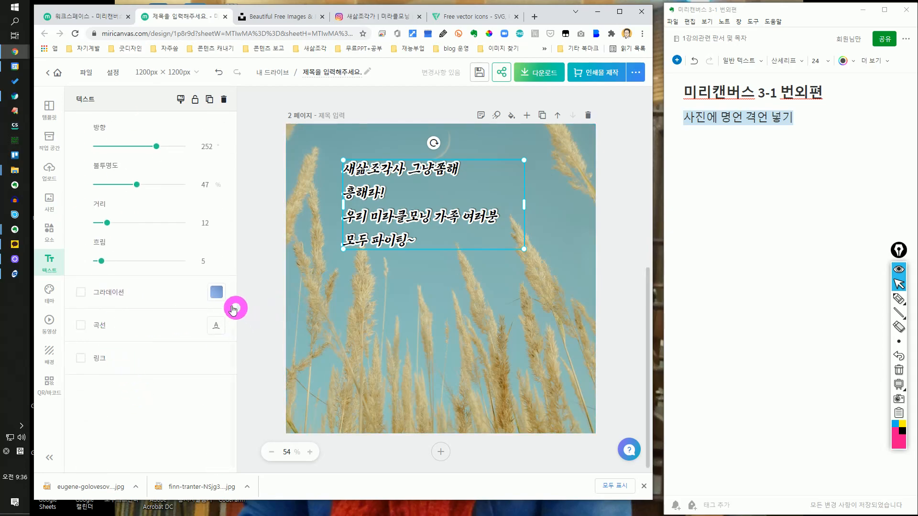
pyautogui.click(80, 292)
pyautogui.click(81, 292)
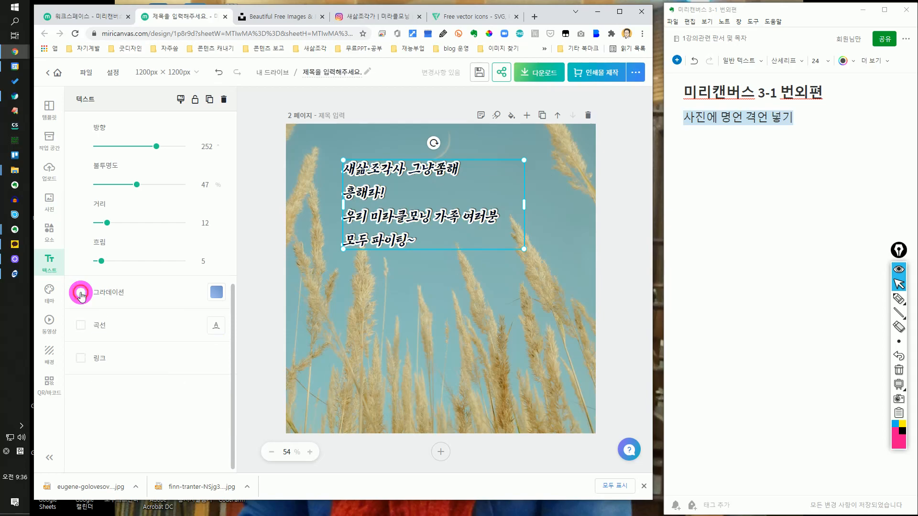
pyautogui.click(81, 293)
pyautogui.click(81, 293)
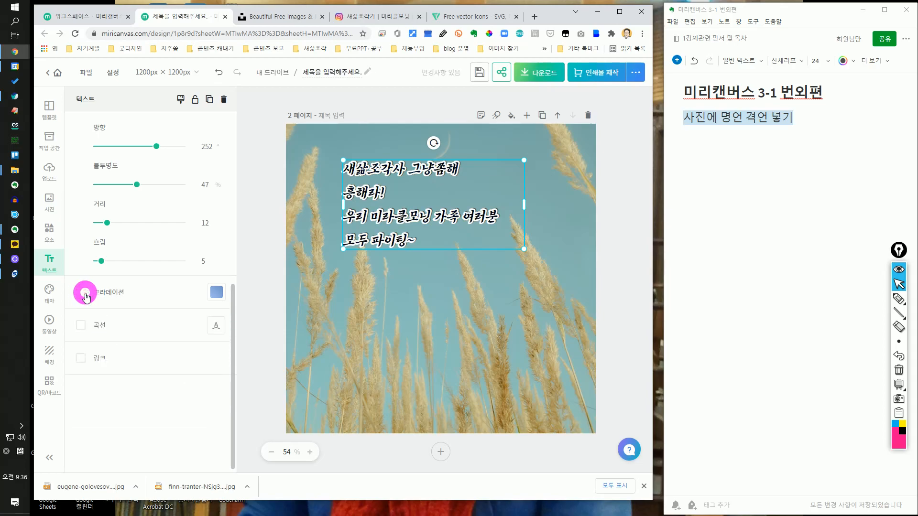
pyautogui.click(82, 327)
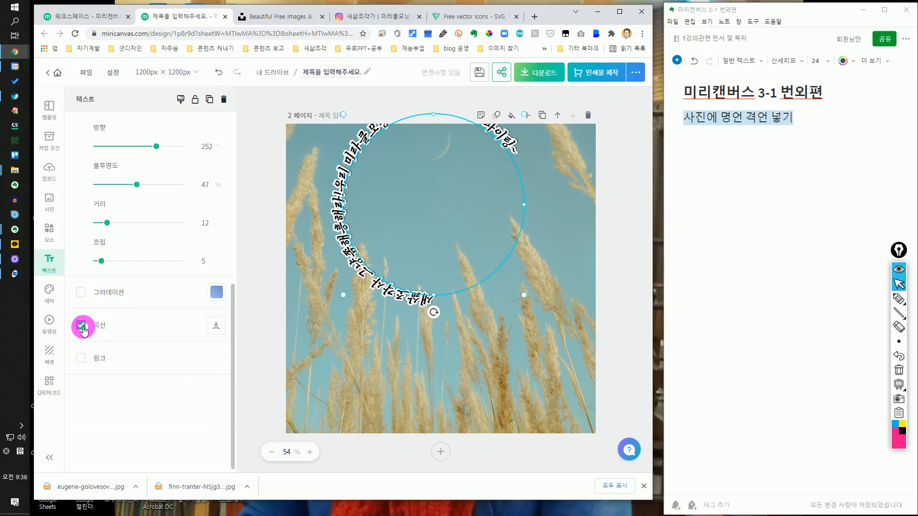
pyautogui.click(81, 326)
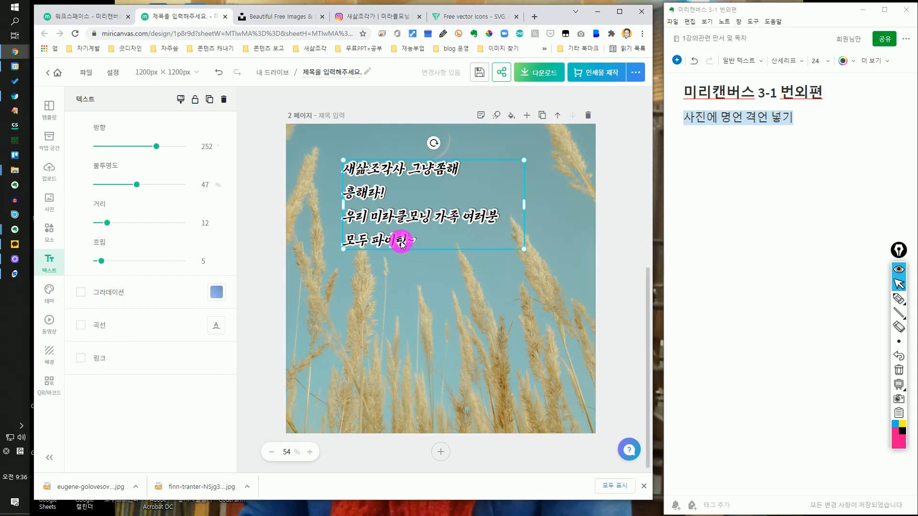
pyautogui.click(81, 326)
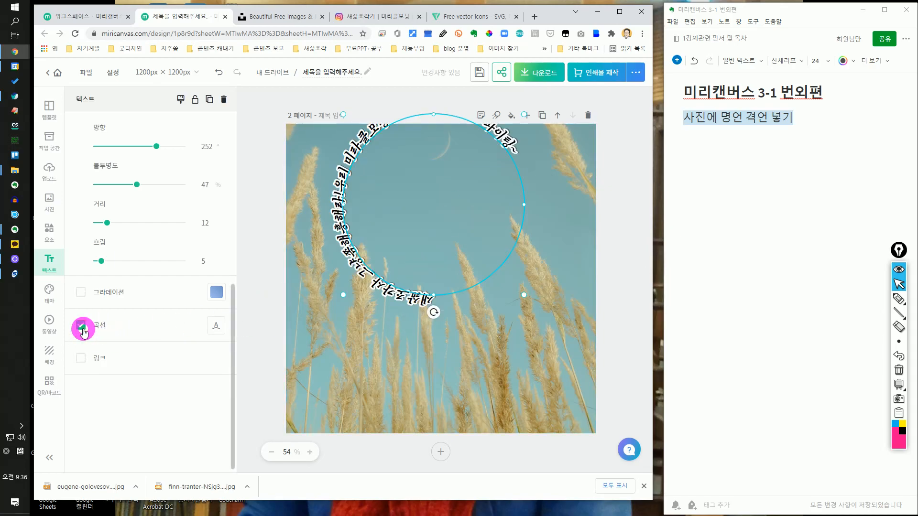
pyautogui.click(82, 327)
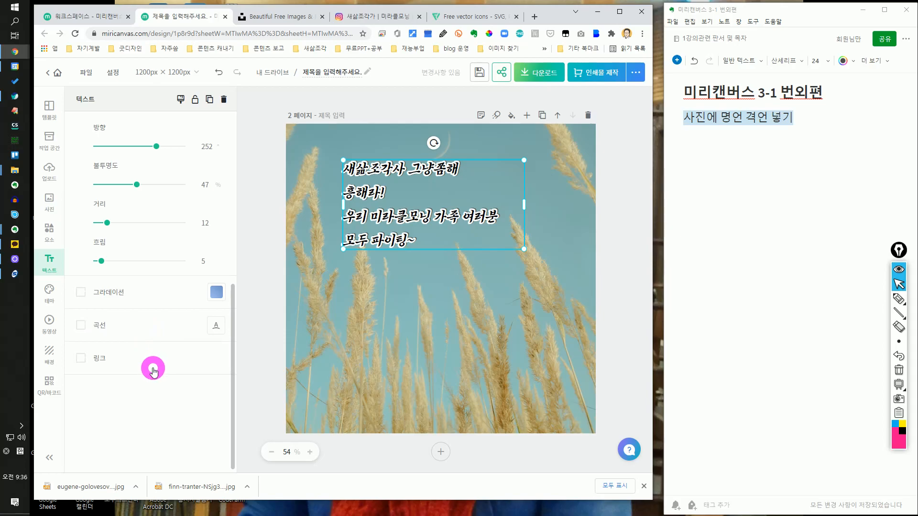
pyautogui.scroll(7, 153, 371)
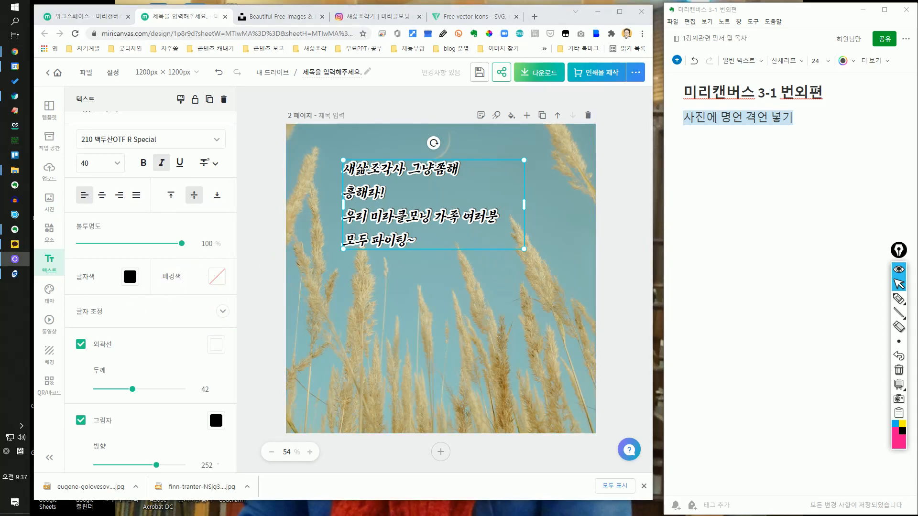
pyautogui.click(608, 212)
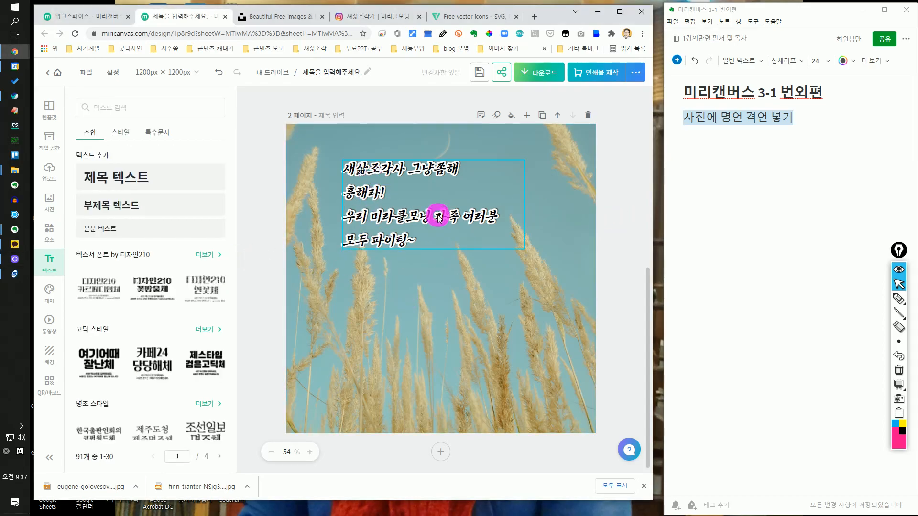
# Try the orange 웅성웅성 text style from the effect and emotion (효과음/감정표현) styles below the quote, and delete it.
pyautogui.click(438, 218)
pyautogui.click(430, 292)
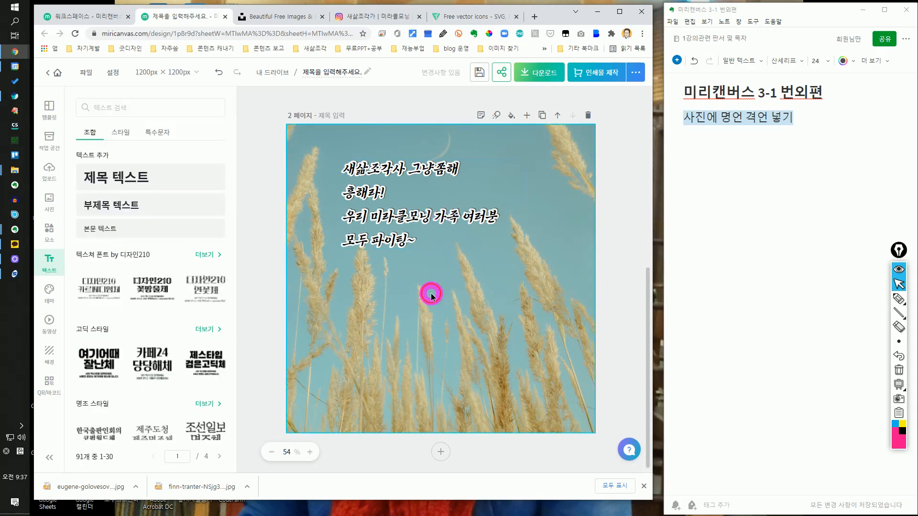
pyautogui.click(123, 135)
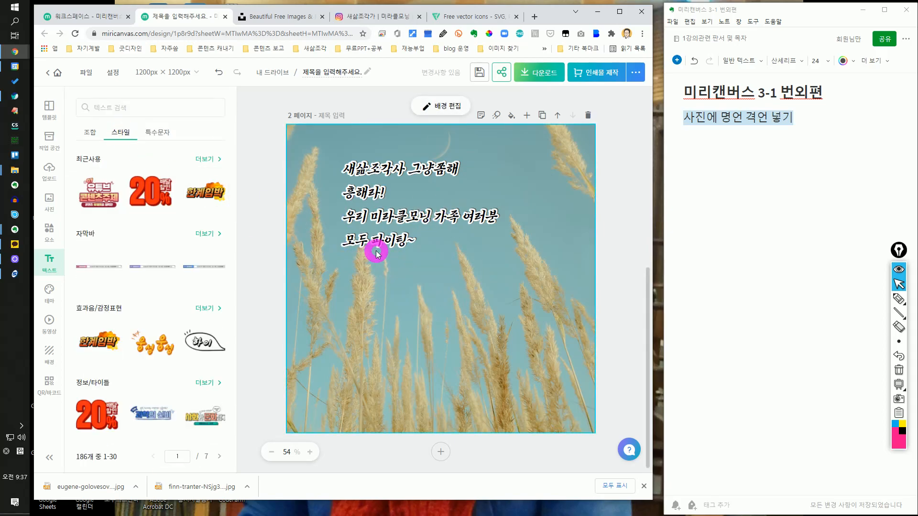
pyautogui.click(144, 356)
pyautogui.moveTo(451, 299); pyautogui.dragTo(470, 335)
pyautogui.moveTo(526, 272); pyautogui.dragTo(470, 296)
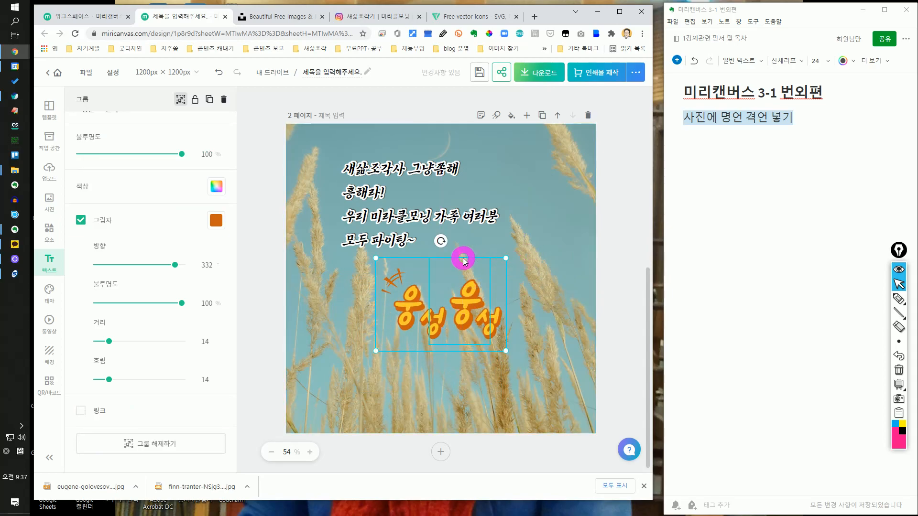
pyautogui.click(225, 102)
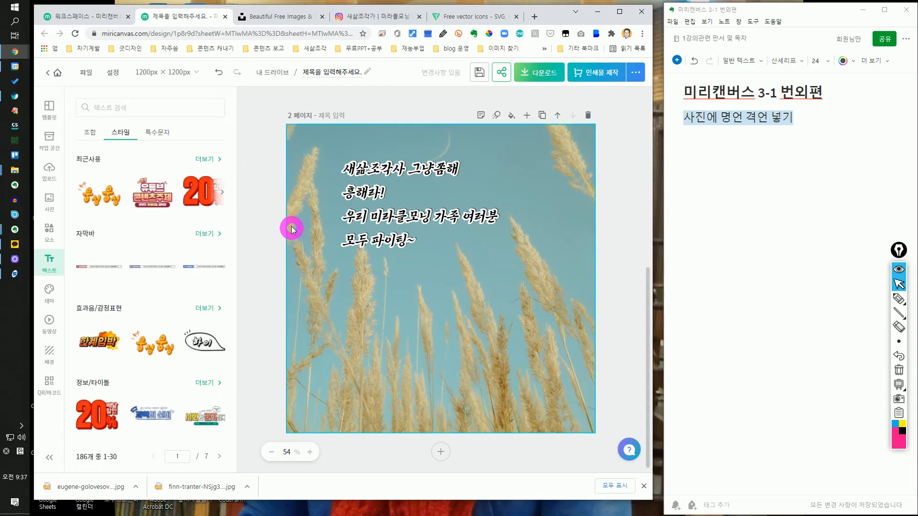
# Check the example quote post on Instagram and place the uploaded laptop character image in the design's lower half, below the quote.
pyautogui.click(353, 16)
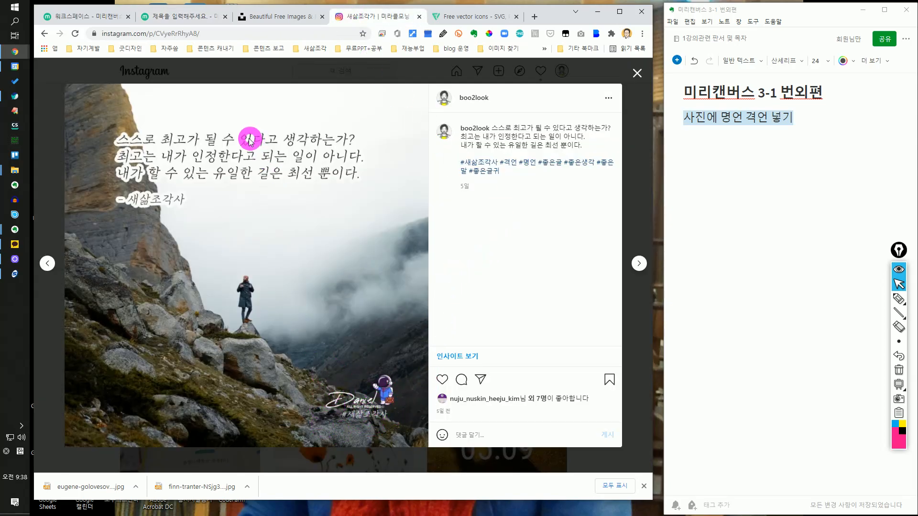
pyautogui.click(175, 17)
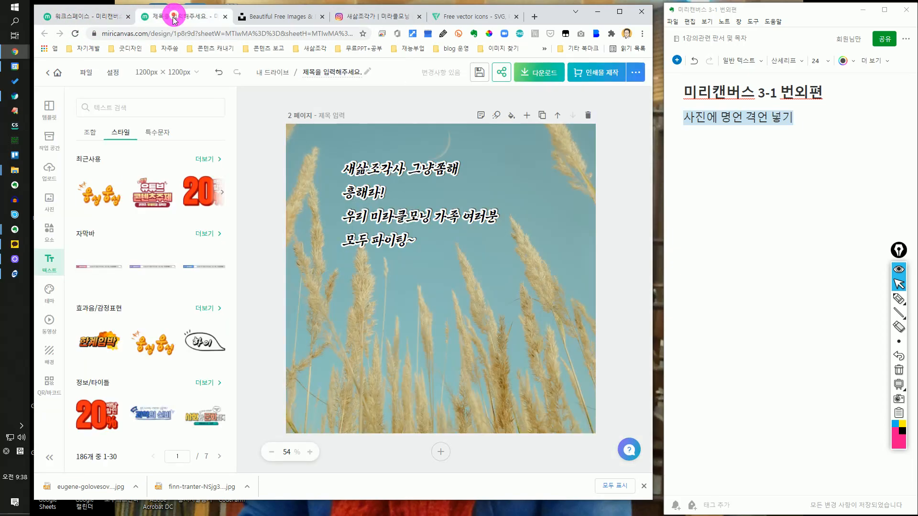
pyautogui.click(46, 171)
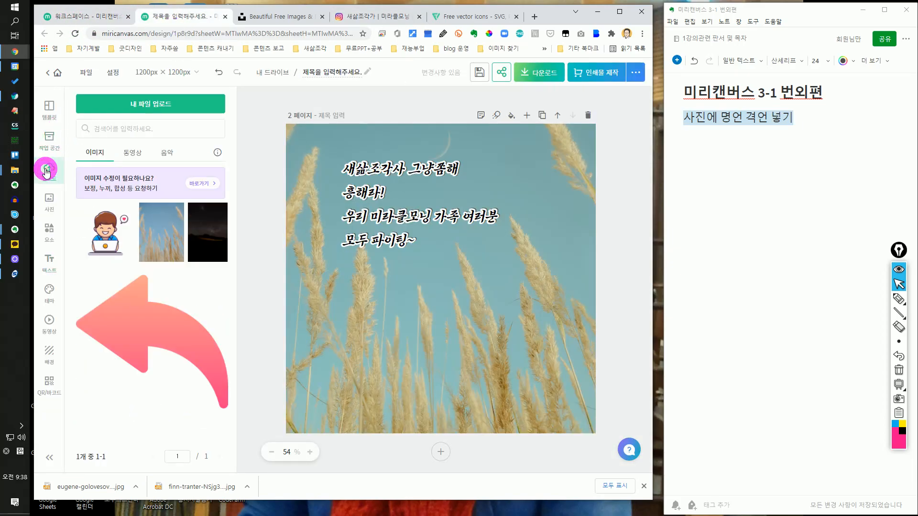
pyautogui.click(109, 226)
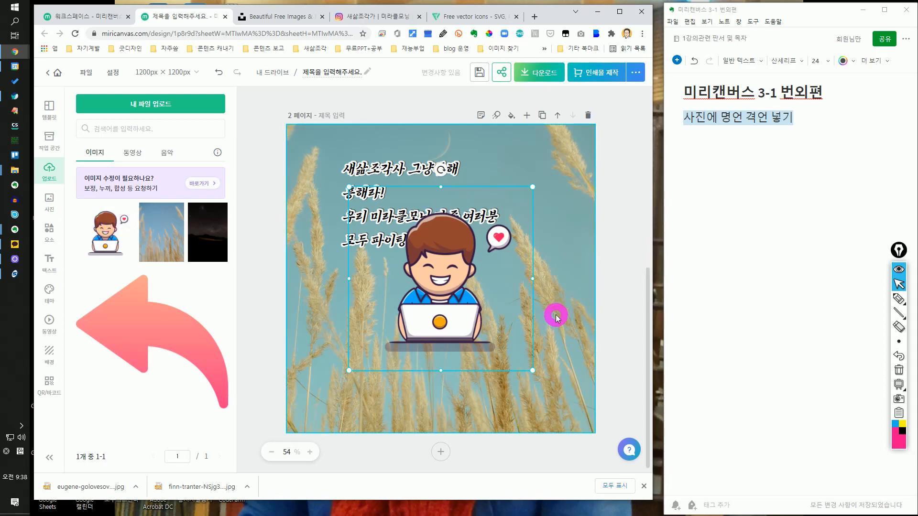
pyautogui.moveTo(449, 268); pyautogui.dragTo(463, 320)
# Mark up the character with the screen pen, outlining it and writing PNG above, and clear all the annotations.
pyautogui.click(898, 299)
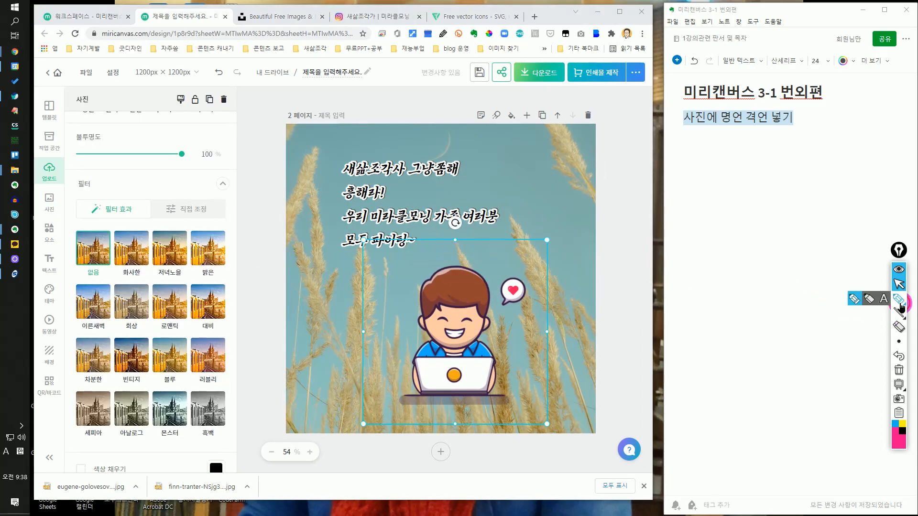
pyautogui.moveTo(499, 262)
pyautogui.mouseDown()
pyautogui.moveTo(391, 288)
pyautogui.moveTo(386, 394)
pyautogui.moveTo(480, 421)
pyautogui.moveTo(507, 399)
pyautogui.moveTo(535, 280)
pyautogui.moveTo(505, 266)
pyautogui.mouseUp()
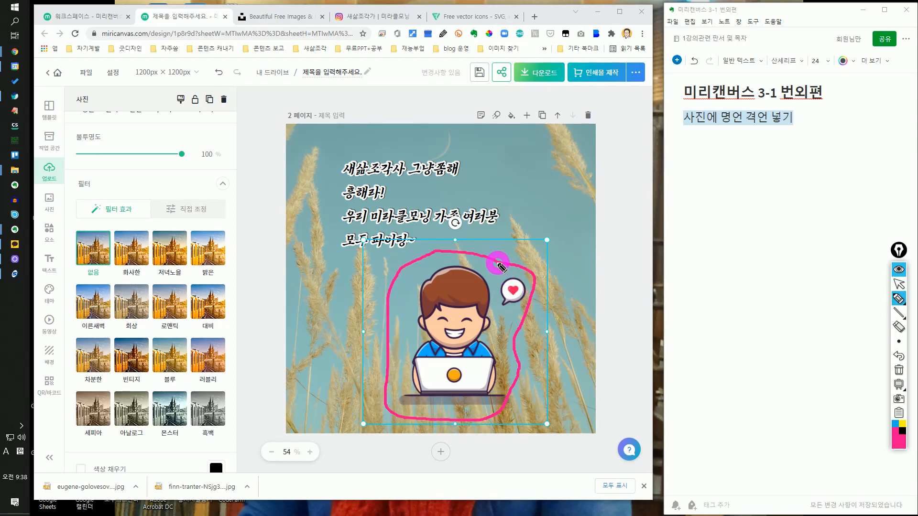
pyautogui.moveTo(504, 226); pyautogui.dragTo(526, 220)
pyautogui.moveTo(516, 142)
pyautogui.mouseDown()
pyautogui.moveTo(515, 187)
pyautogui.moveTo(503, 171)
pyautogui.mouseUp()
pyautogui.moveTo(546, 146)
pyautogui.mouseDown()
pyautogui.moveTo(542, 169)
pyautogui.moveTo(565, 179)
pyautogui.moveTo(572, 152)
pyautogui.moveTo(572, 176)
pyautogui.moveTo(606, 180)
pyautogui.moveTo(606, 206)
pyautogui.mouseUp()
pyautogui.moveTo(486, 199); pyautogui.dragTo(613, 190)
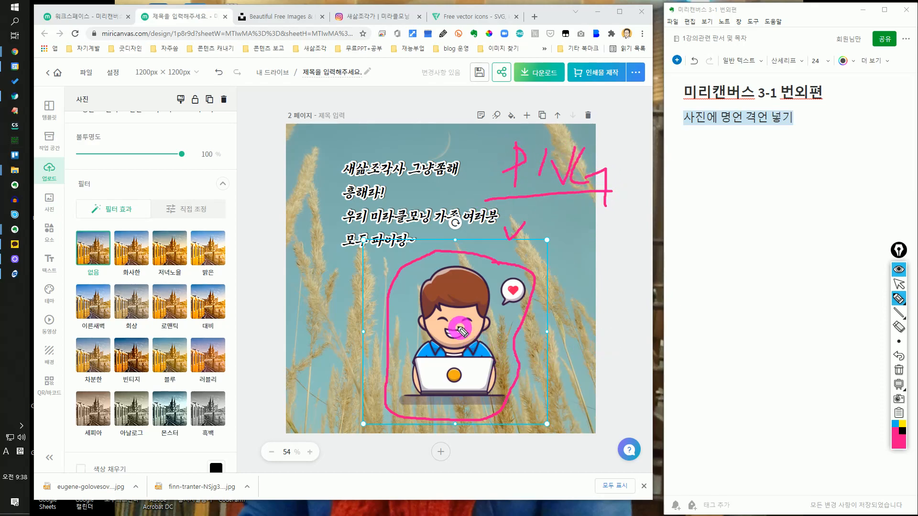
pyautogui.moveTo(393, 267)
pyautogui.mouseDown()
pyautogui.moveTo(364, 306)
pyautogui.moveTo(397, 332)
pyautogui.moveTo(385, 366)
pyautogui.mouseUp()
pyautogui.click(898, 284)
pyautogui.click(904, 375)
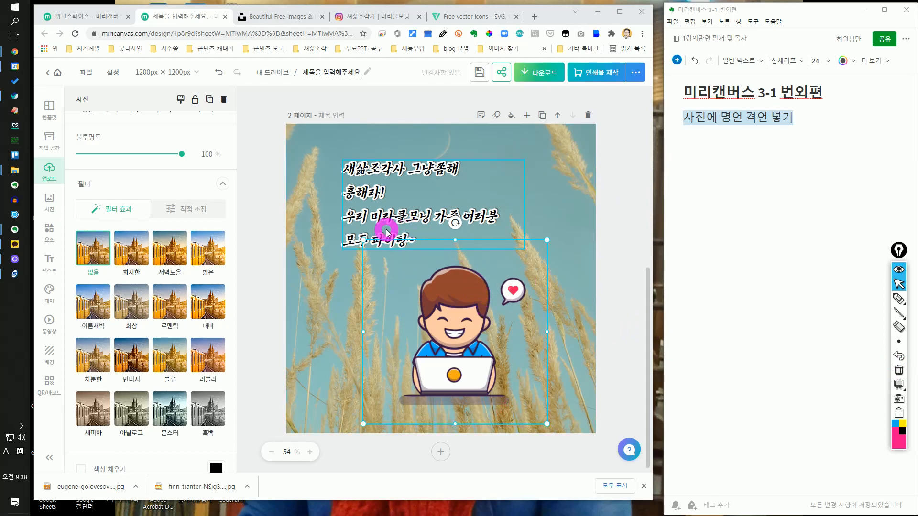
# Switch to the other browser and open the Naver cafe post listing free illustration and icon sites (무료 일러스트 아이콘 사이트 리스트 모음).
pyautogui.click(16, 97)
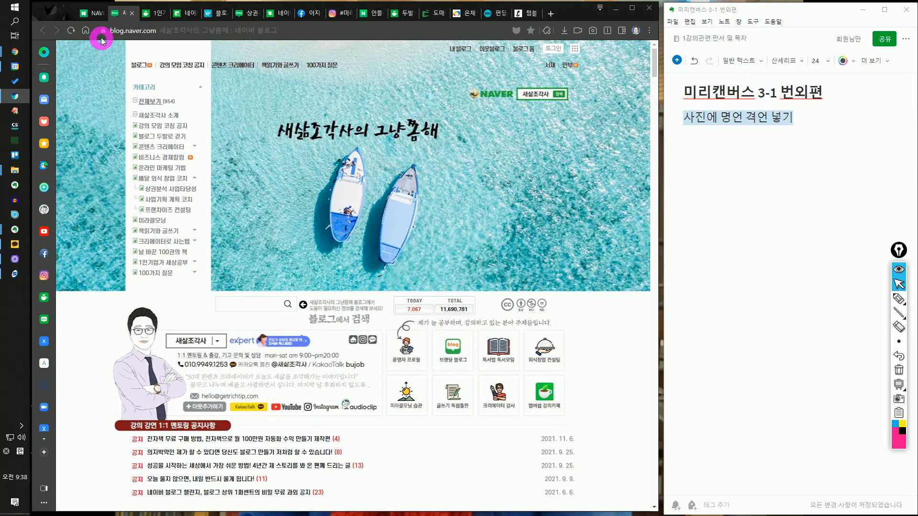
pyautogui.click(398, 19)
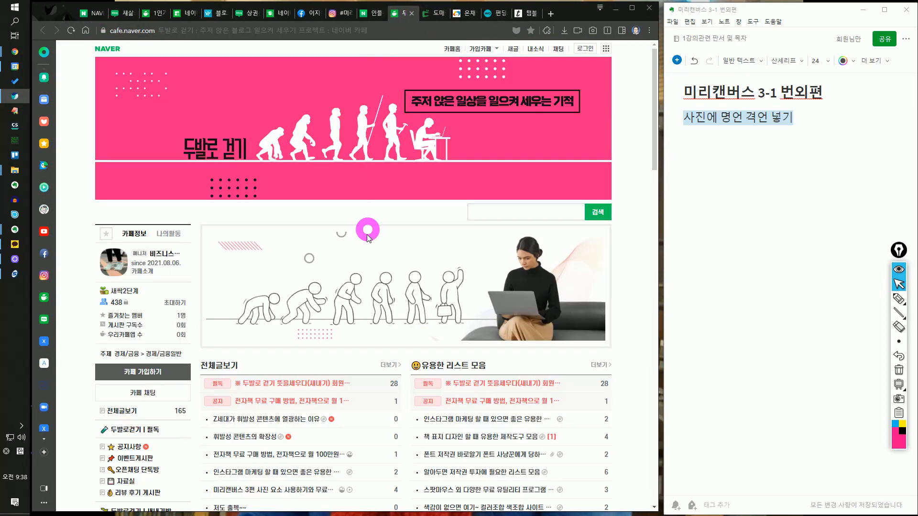
pyautogui.scroll(-5, 362, 258)
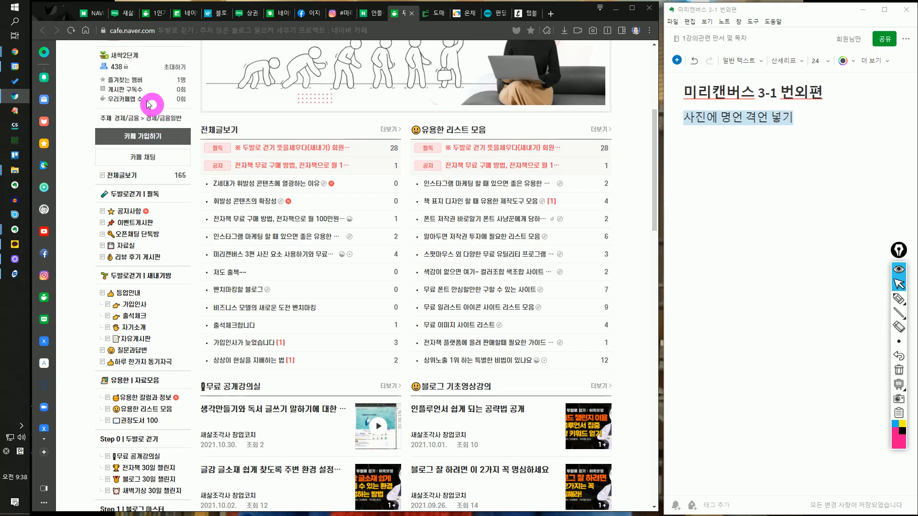
pyautogui.click(72, 30)
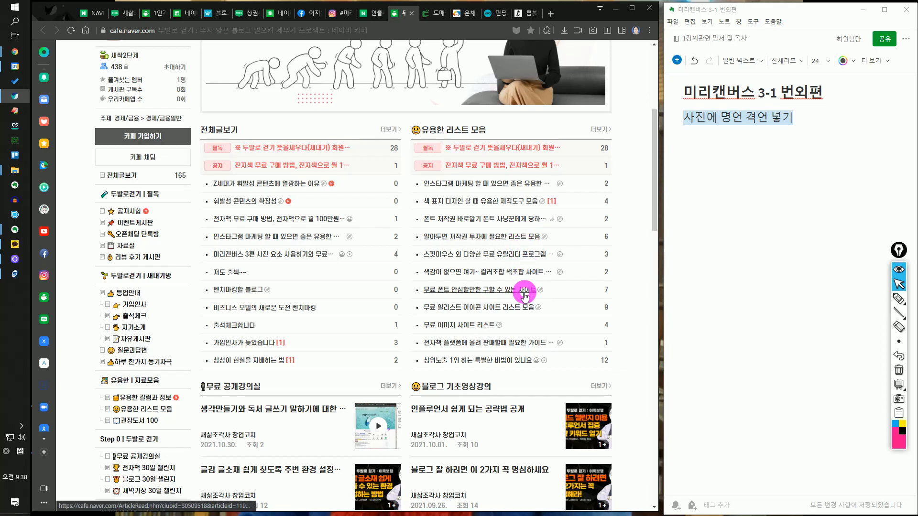
pyautogui.click(514, 305)
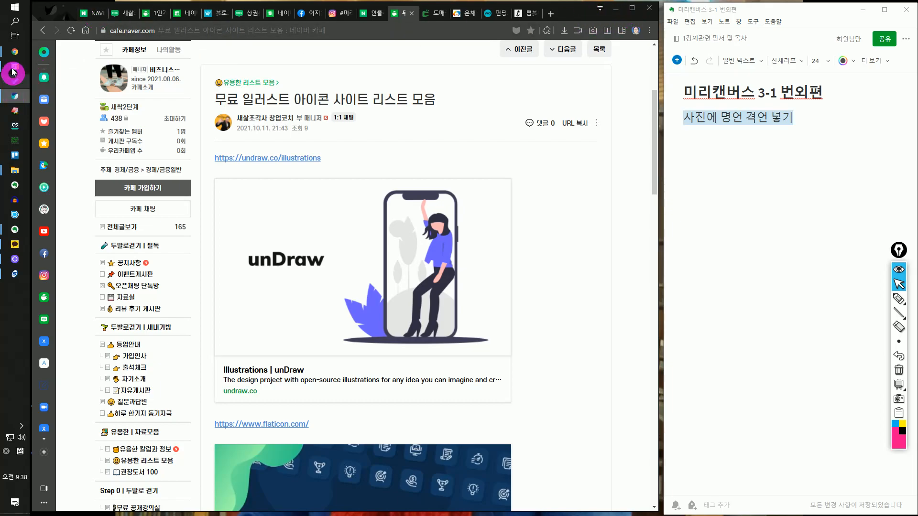
# Return to the Miricanvas browser window and view the PNG download option of the Model icon in Flaticon's Fashion pack.
pyautogui.moveTo(15, 51)
pyautogui.click(57, 96)
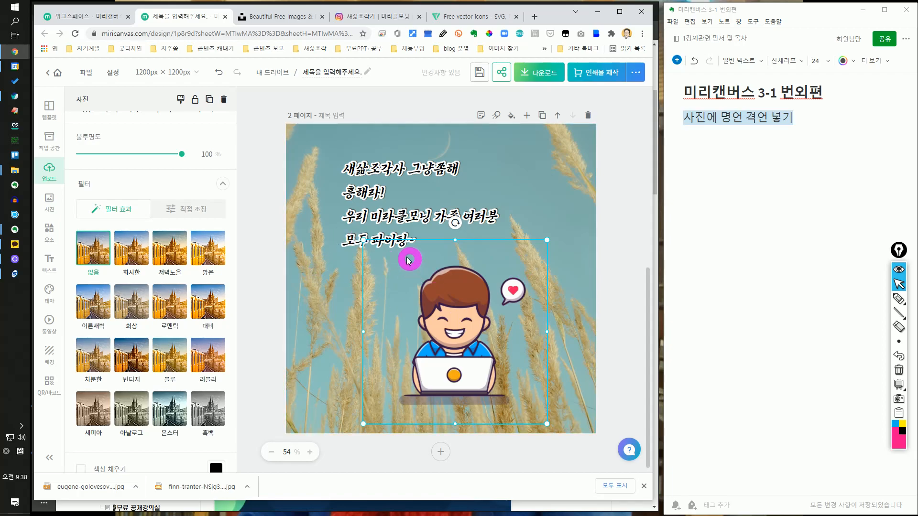
pyautogui.click(467, 17)
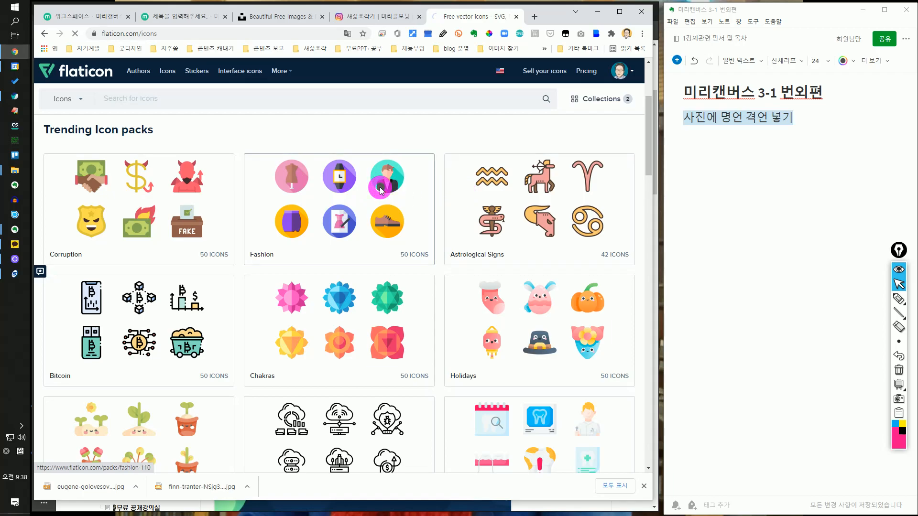
pyautogui.click(381, 192)
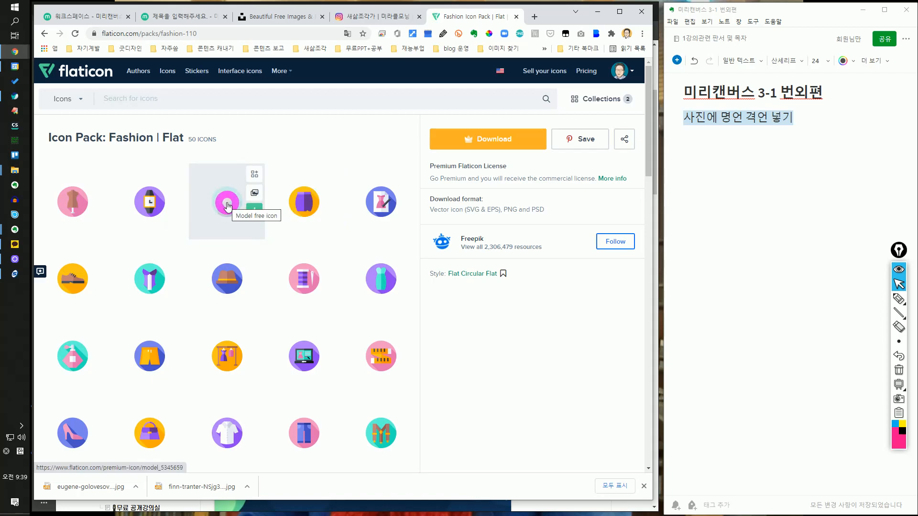
pyautogui.click(227, 204)
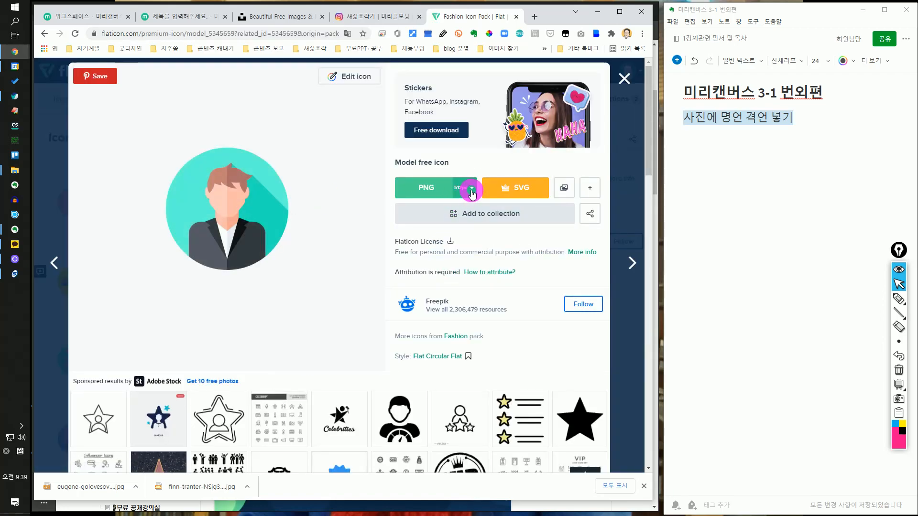
pyautogui.click(421, 199)
pyautogui.click(427, 182)
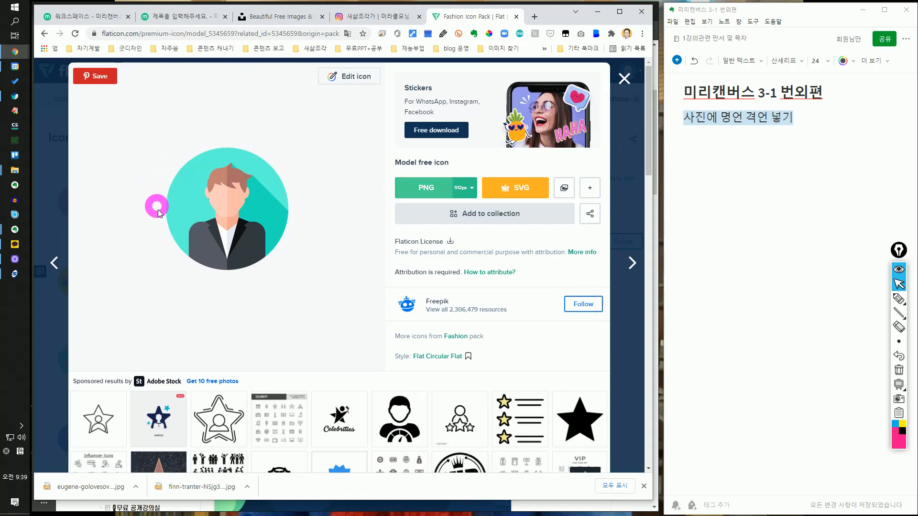
# Check the example Instagram quote post, return to the Miricanvas design, shrink the laptop character and move it to the page's lower-right corner.
pyautogui.click(361, 18)
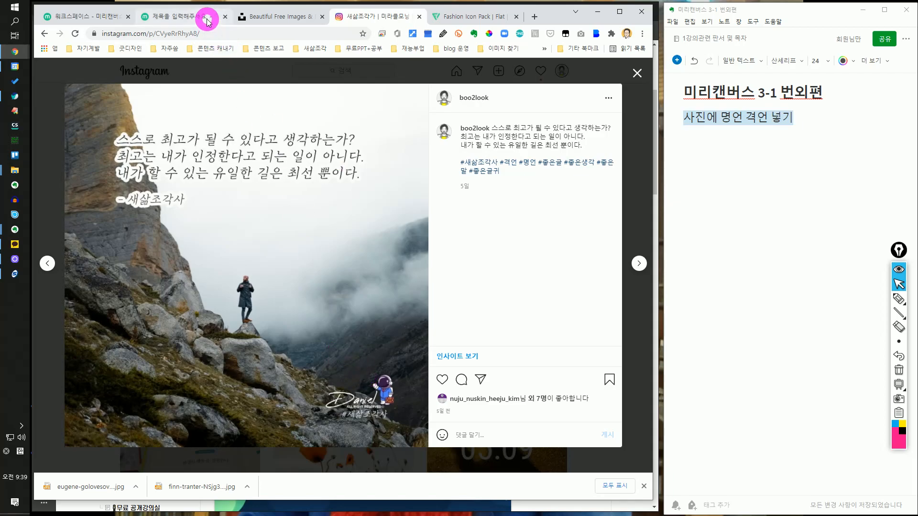
pyautogui.click(218, 22)
pyautogui.click(616, 211)
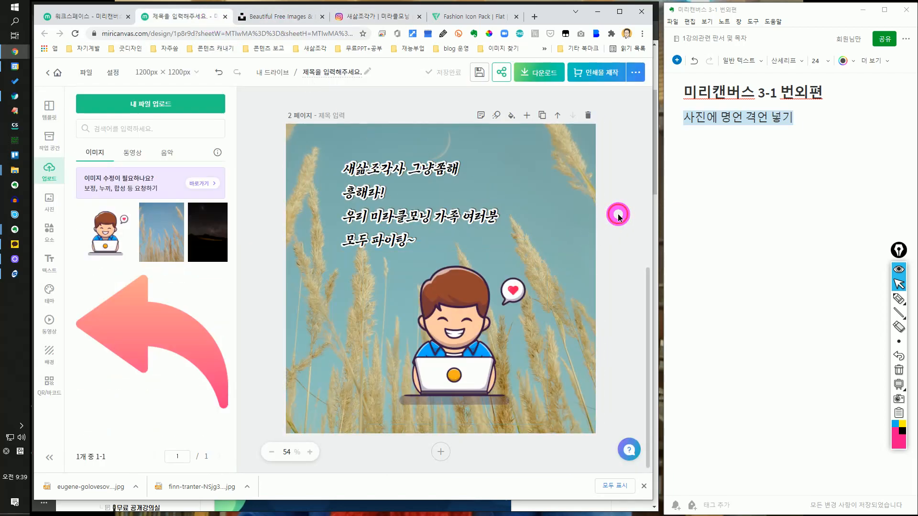
pyautogui.click(470, 314)
pyautogui.moveTo(548, 239); pyautogui.dragTo(452, 339)
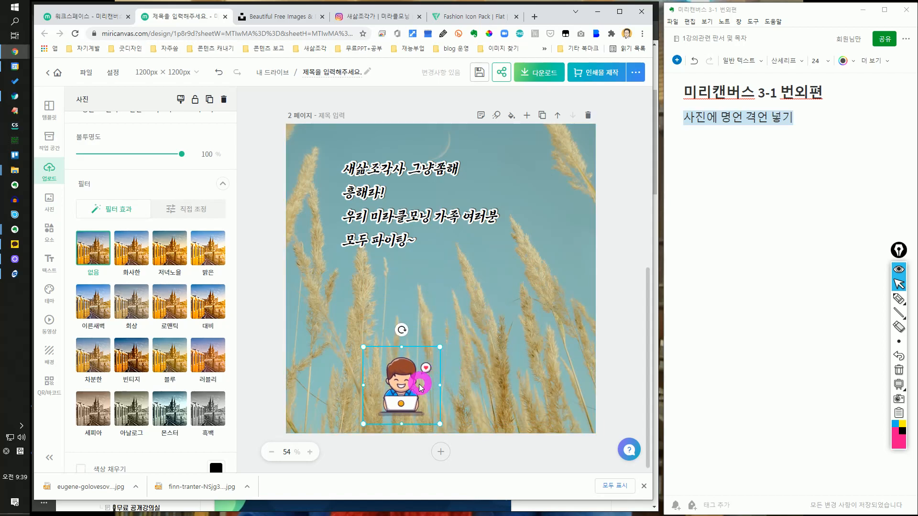
pyautogui.moveTo(421, 375); pyautogui.dragTo(535, 387)
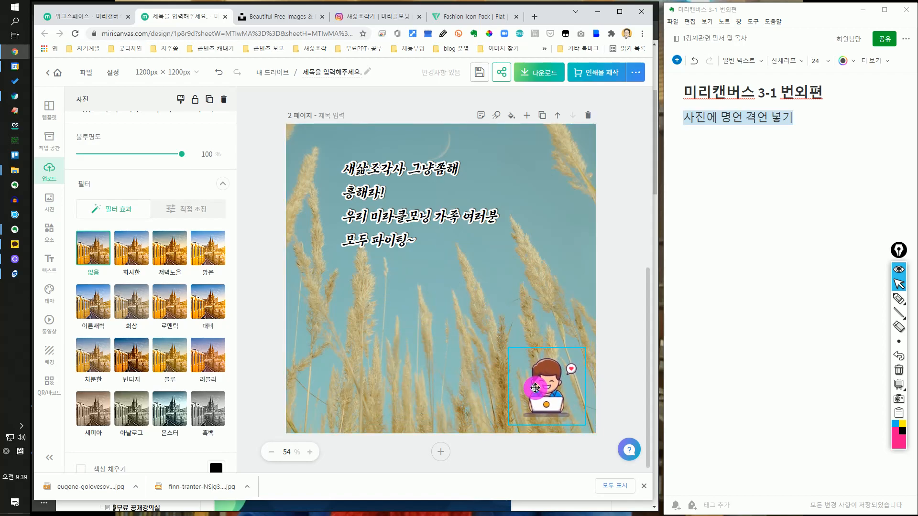
pyautogui.click(620, 345)
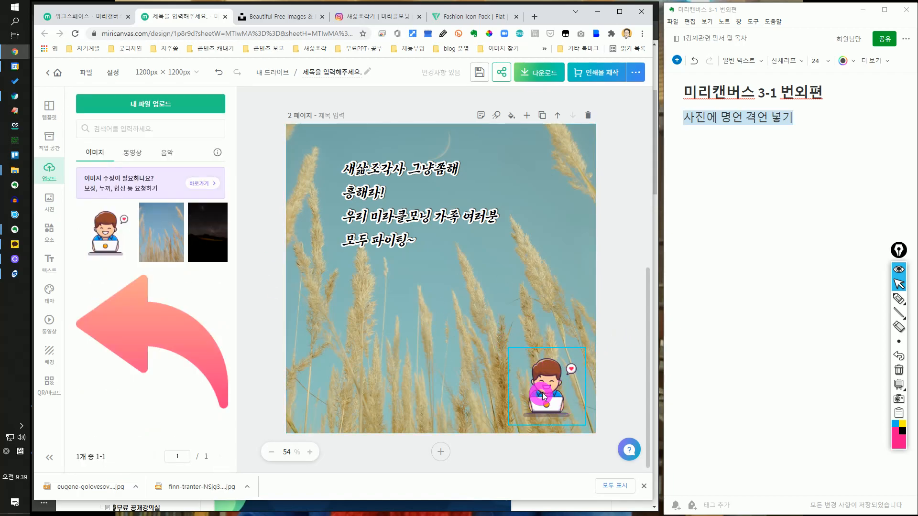
pyautogui.click(432, 276)
pyautogui.click(574, 391)
pyautogui.click(399, 283)
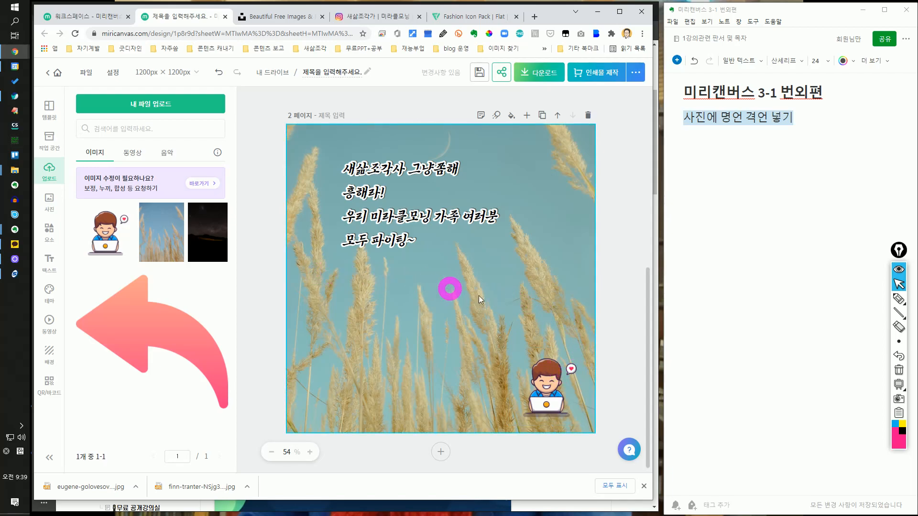
# Shrink the laptop character a little further and shift it slightly toward the page's right edge.
pyautogui.click(547, 380)
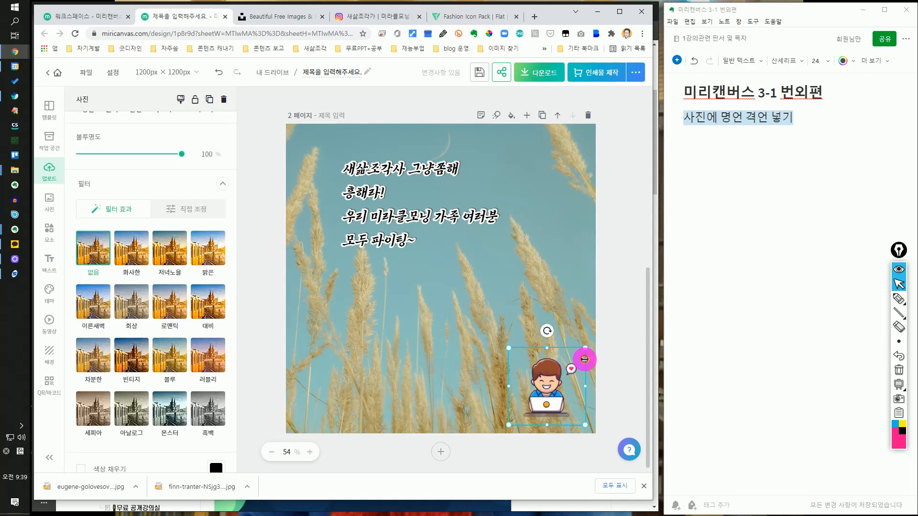
pyautogui.moveTo(583, 348); pyautogui.dragTo(568, 365)
pyautogui.moveTo(541, 401); pyautogui.dragTo(555, 399)
pyautogui.click(605, 351)
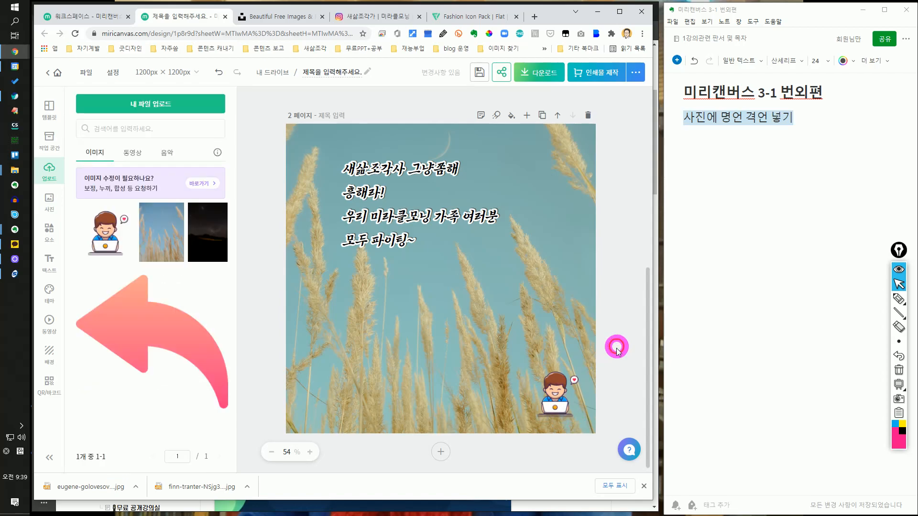
# Shift the quote text slightly left and down on page 2 and compare its placement with the example Instagram post.
pyautogui.moveTo(365, 220); pyautogui.dragTo(349, 227)
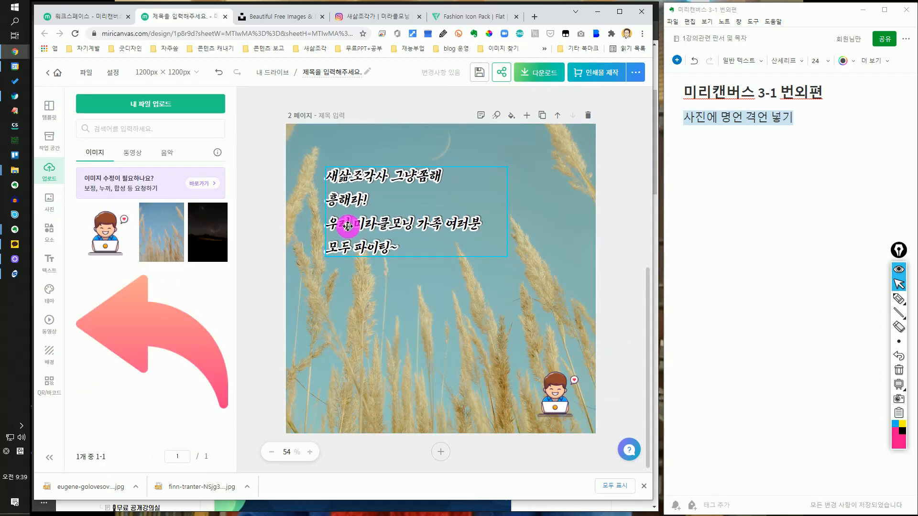
pyautogui.click(375, 22)
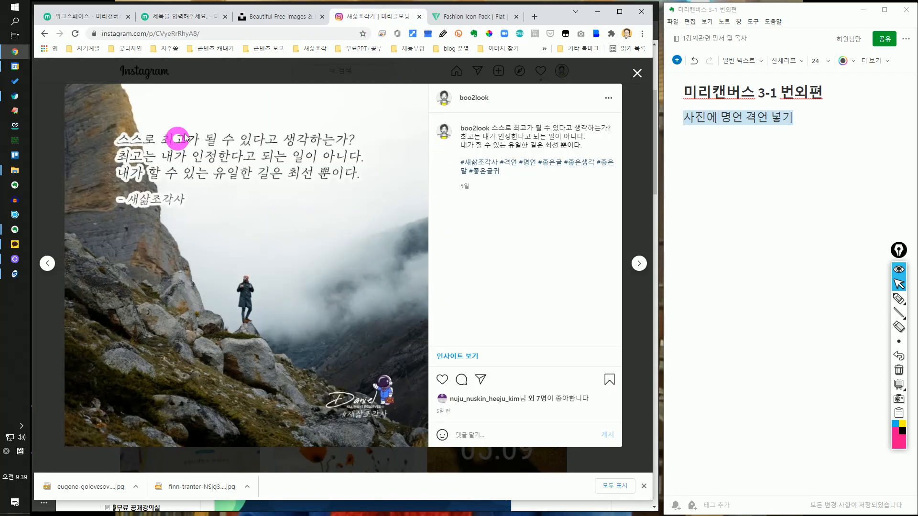
pyautogui.click(184, 16)
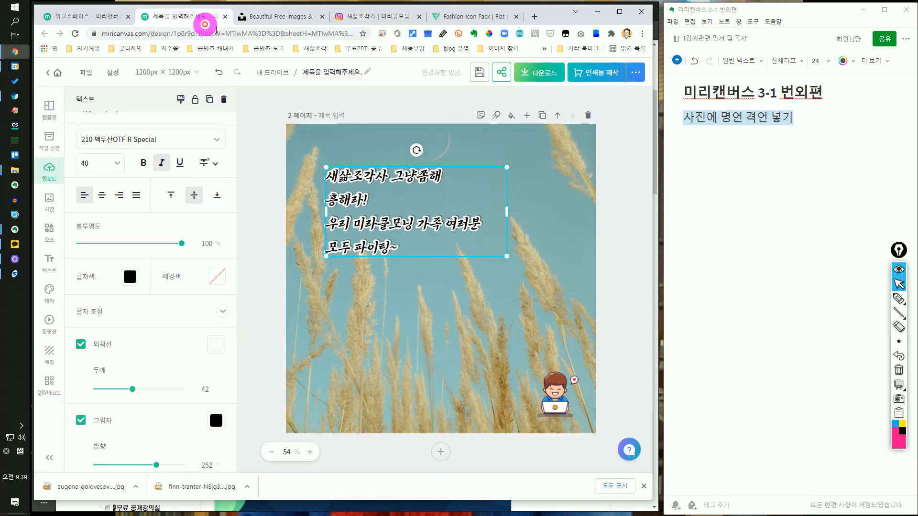
pyautogui.click(616, 281)
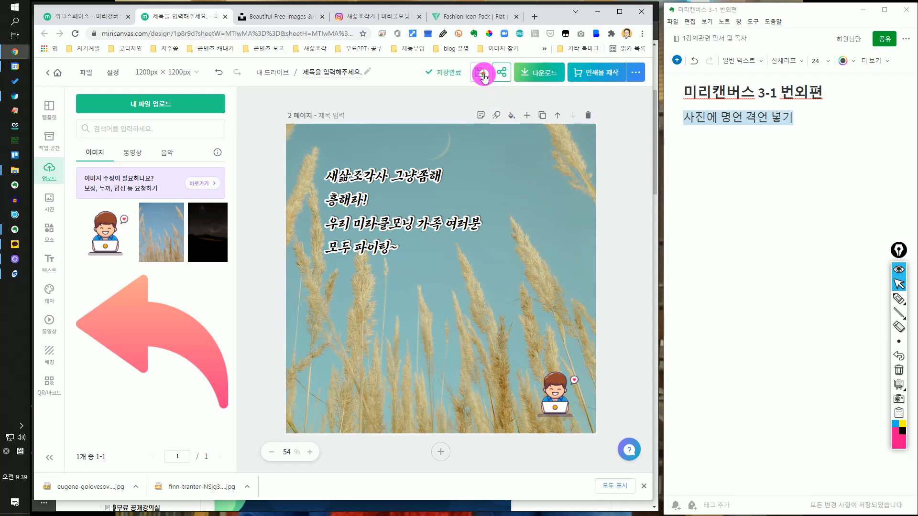
# Download only page 2 as a high-resolution (고해상도) PNG and dismiss the print product offer.
pyautogui.click(537, 73)
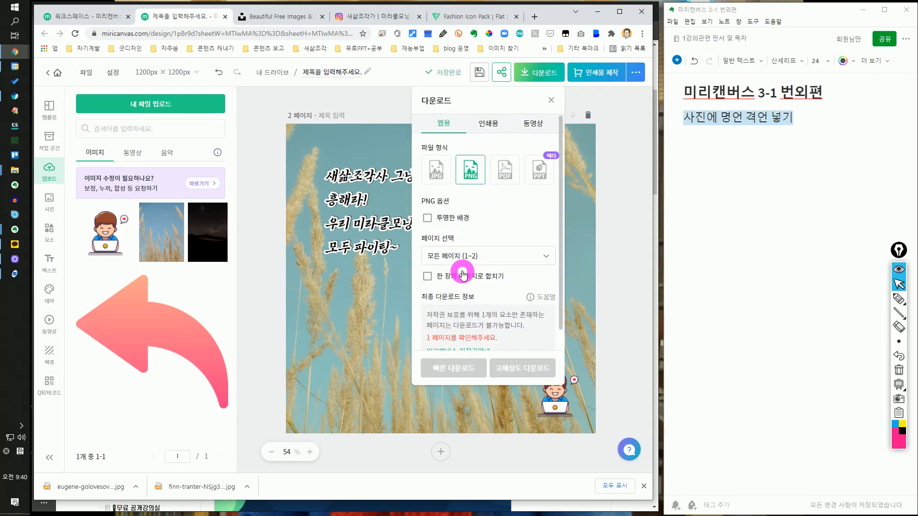
pyautogui.click(463, 256)
pyautogui.click(437, 282)
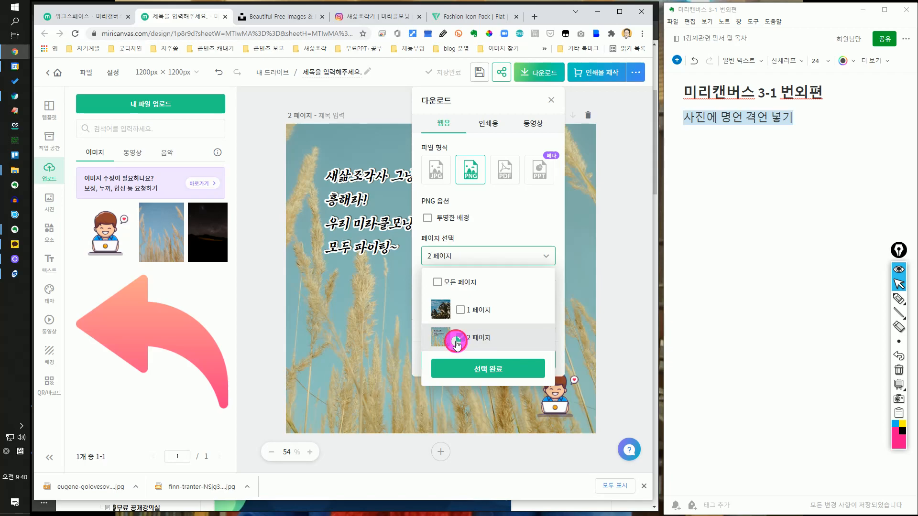
pyautogui.click(458, 340)
pyautogui.click(467, 366)
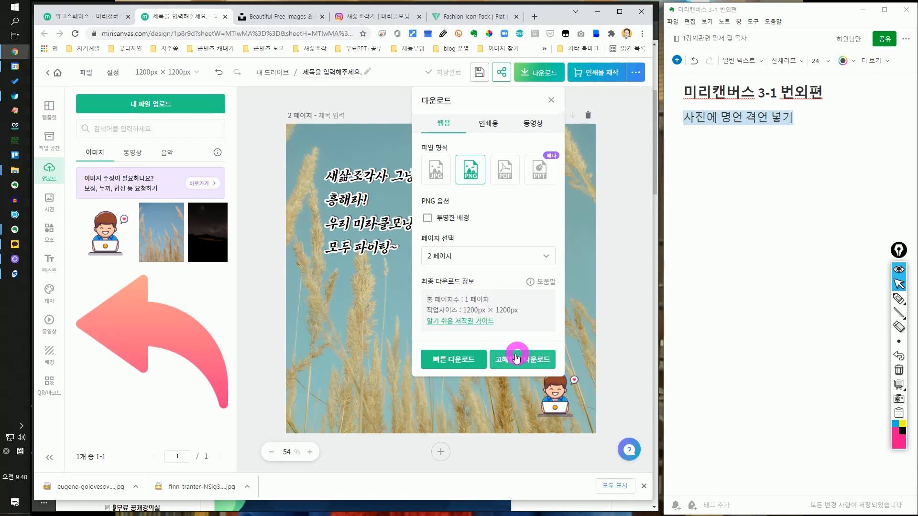
pyautogui.click(528, 367)
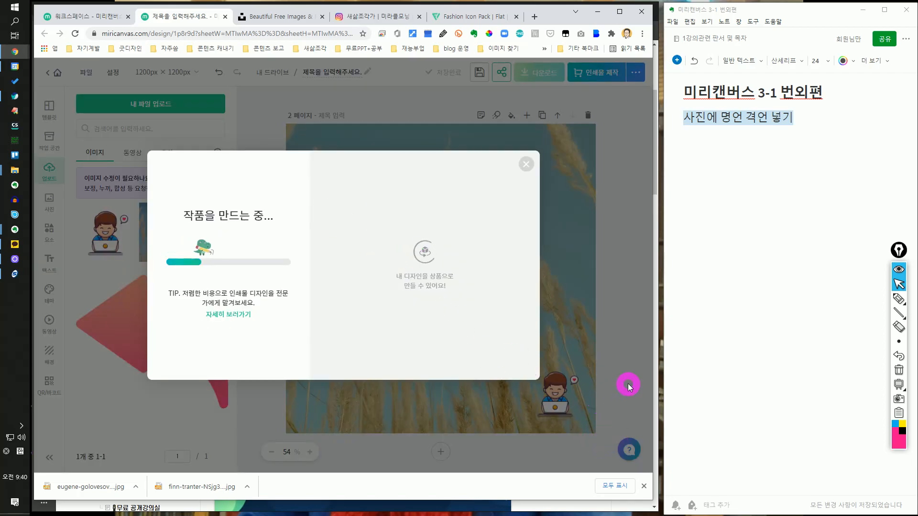
pyautogui.moveTo(899, 299)
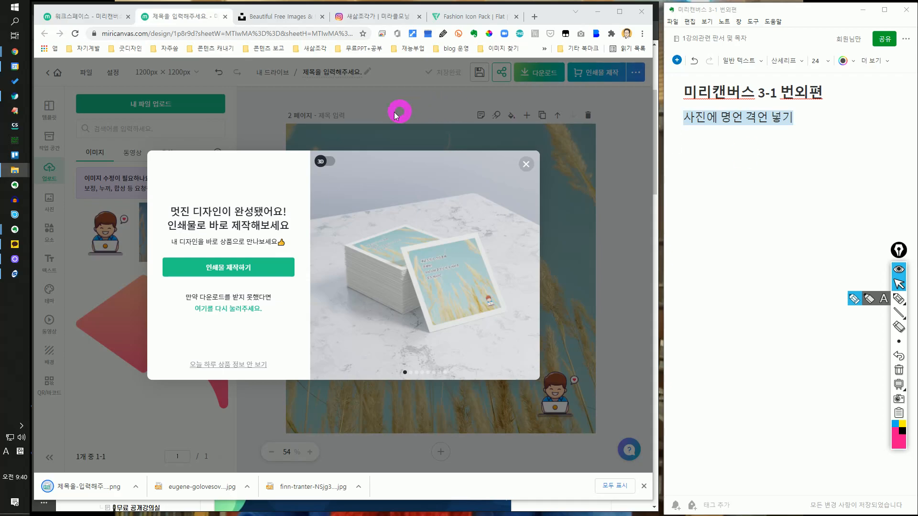
pyautogui.click(526, 164)
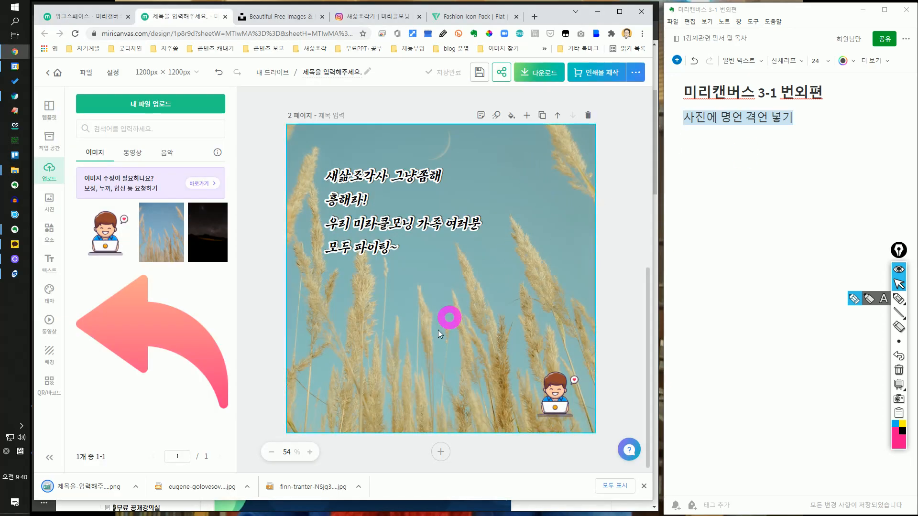
# View the downloaded quote PNG in the 알씨 image viewer and minimise the viewer window.
pyautogui.click(14, 170)
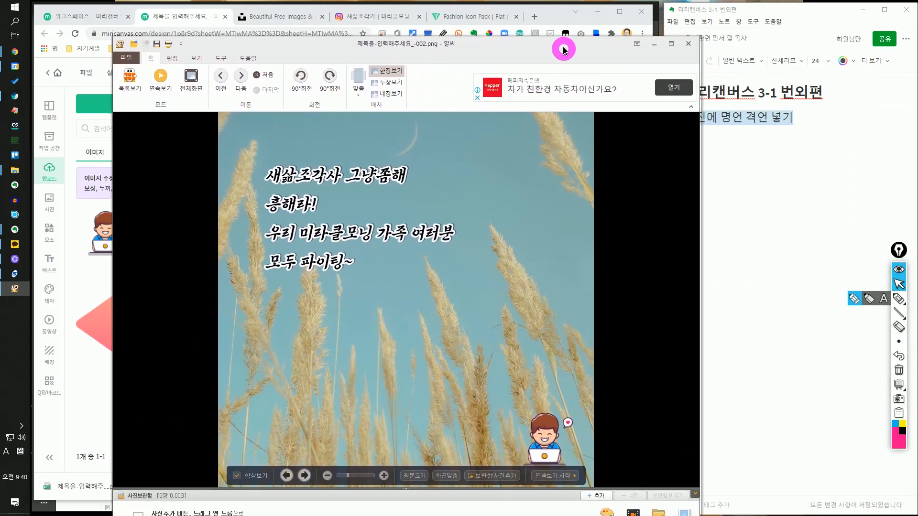
pyautogui.moveTo(564, 45); pyautogui.dragTo(498, 35)
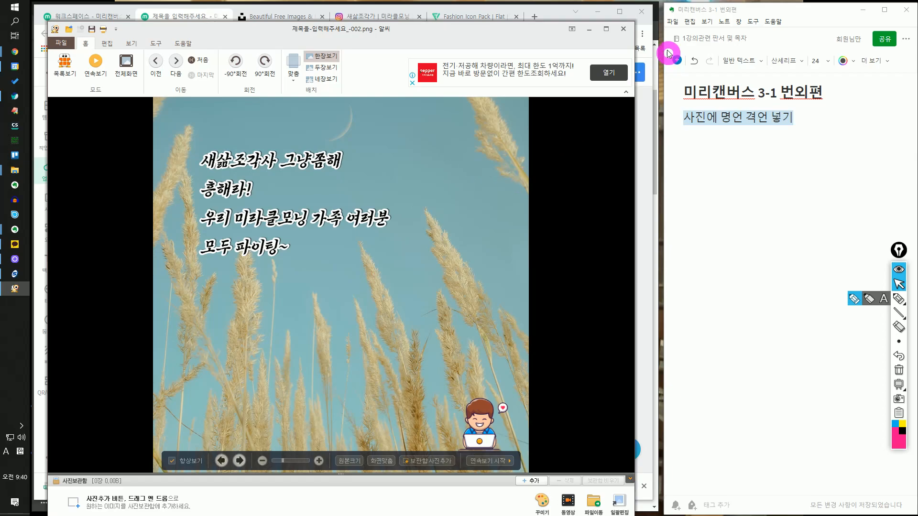
pyautogui.click(589, 29)
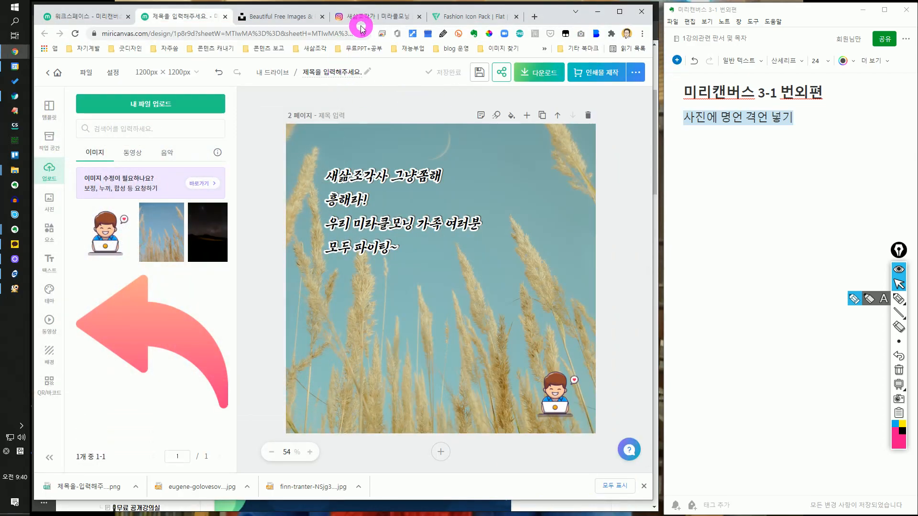
# Return to the example quote post on Instagram and close it to view the profile's post grid.
pyautogui.click(359, 16)
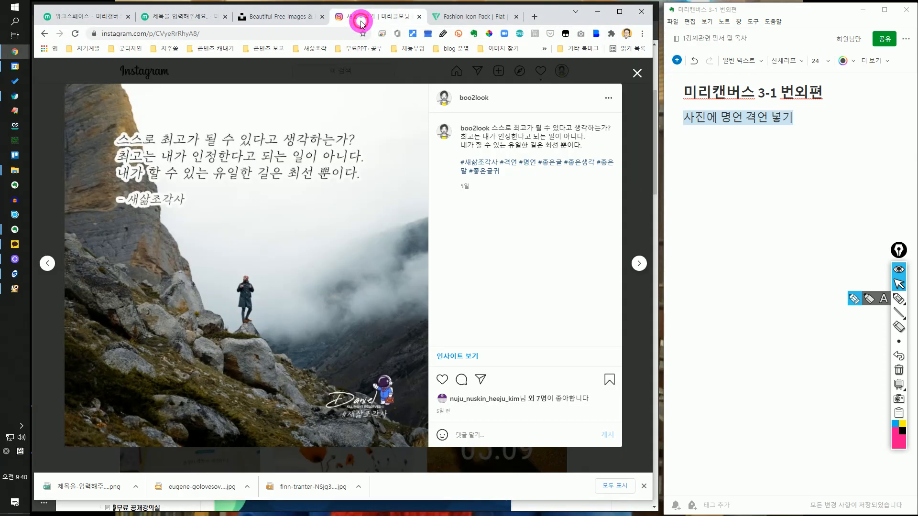
pyautogui.click(638, 72)
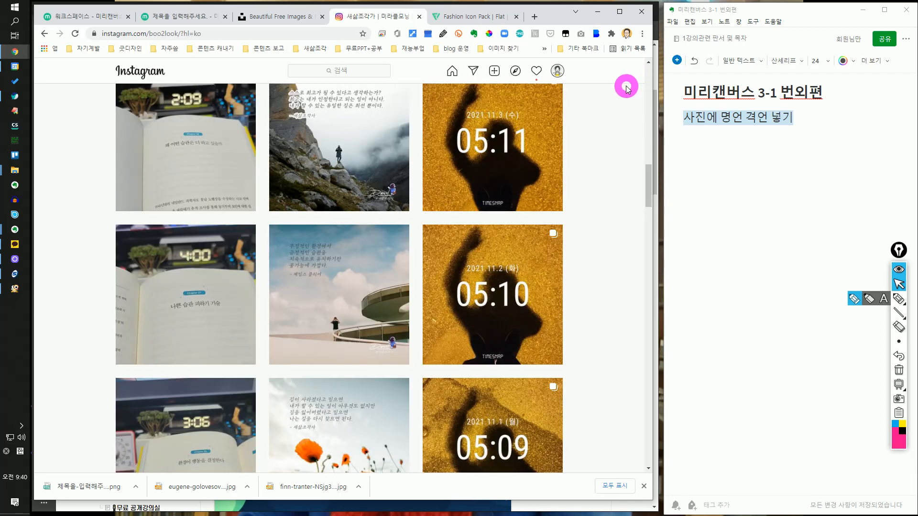